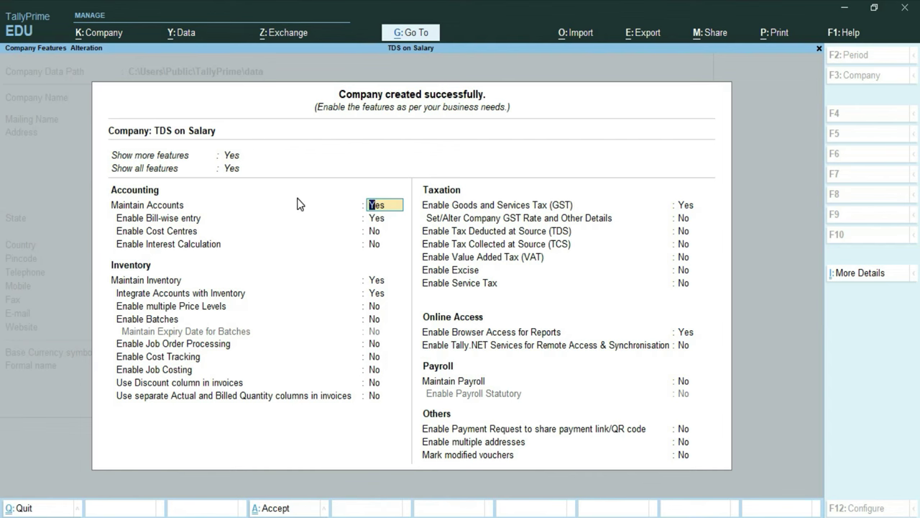
# Step: Keep GST enabled with its existing details and set Enable Tax Deducted at Source to Yes
pyautogui.press('Down')
pyautogui.press('Down')
pyautogui.press('Down')
pyautogui.press('Down')
pyautogui.press('Down')
pyautogui.press('Down')
pyautogui.press('Down')
pyautogui.press('Down')
pyautogui.press('Down')
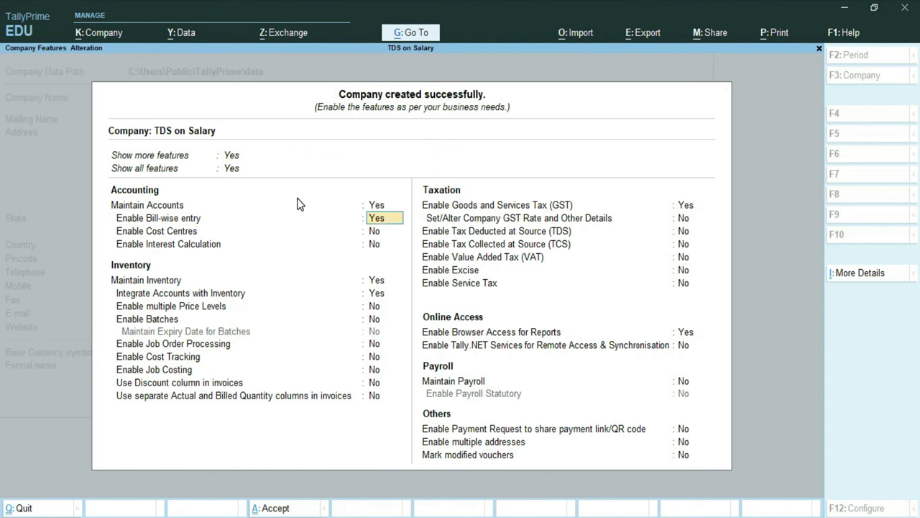
pyautogui.press('Down')
pyautogui.press('Down')
pyautogui.press('Down')
pyautogui.press('Down')
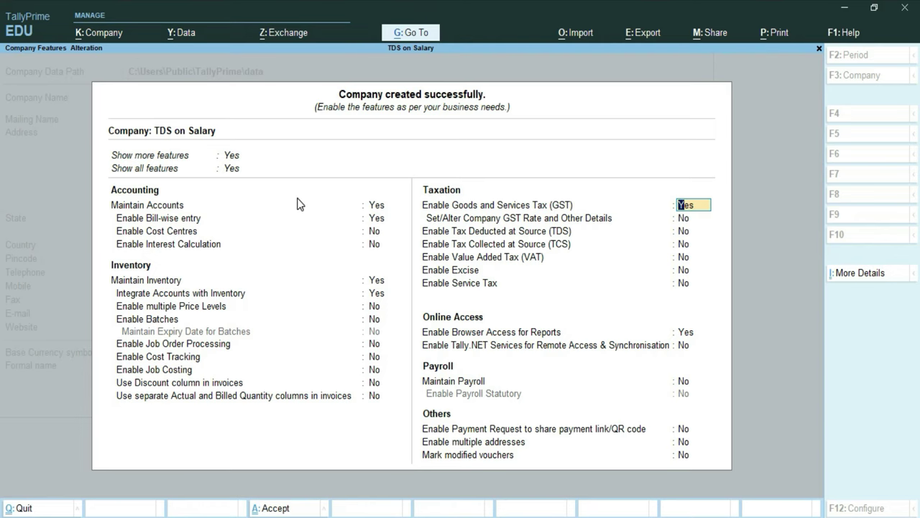
pyautogui.press('Return')
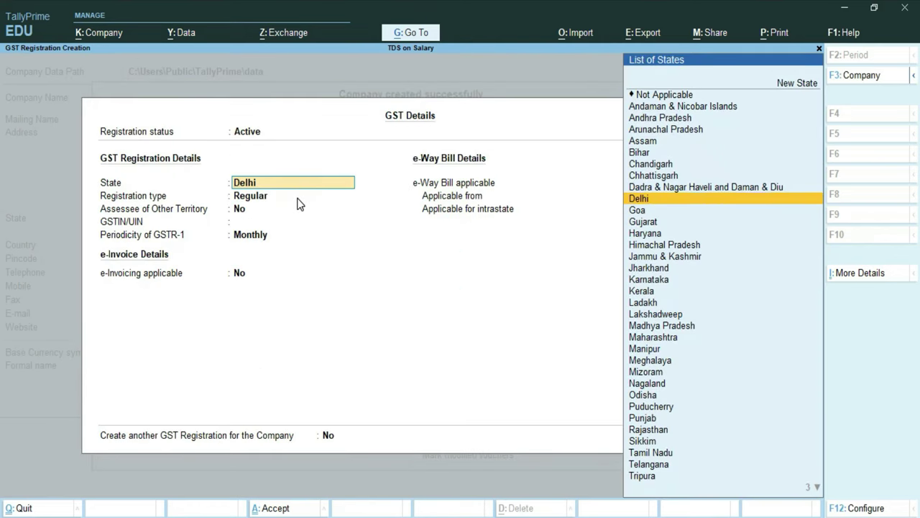
pyautogui.hotkey('ctrl', 'a')
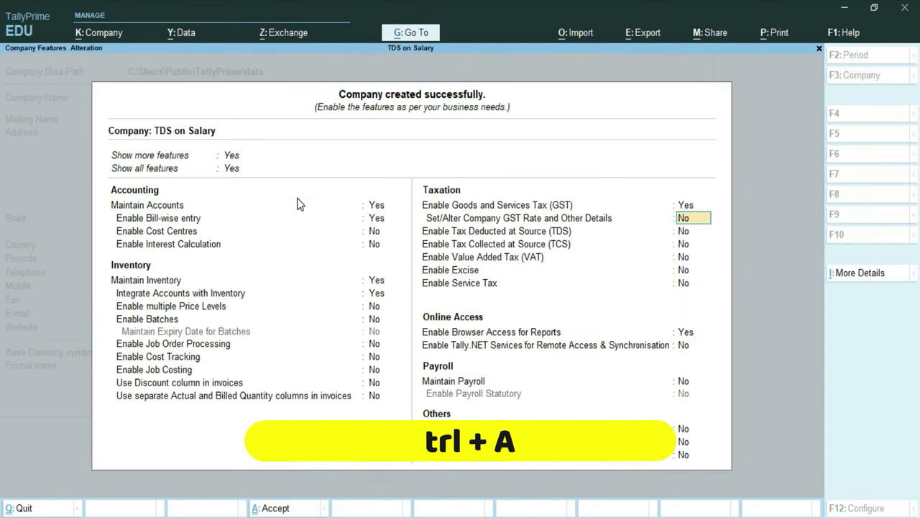
pyautogui.press('Return')
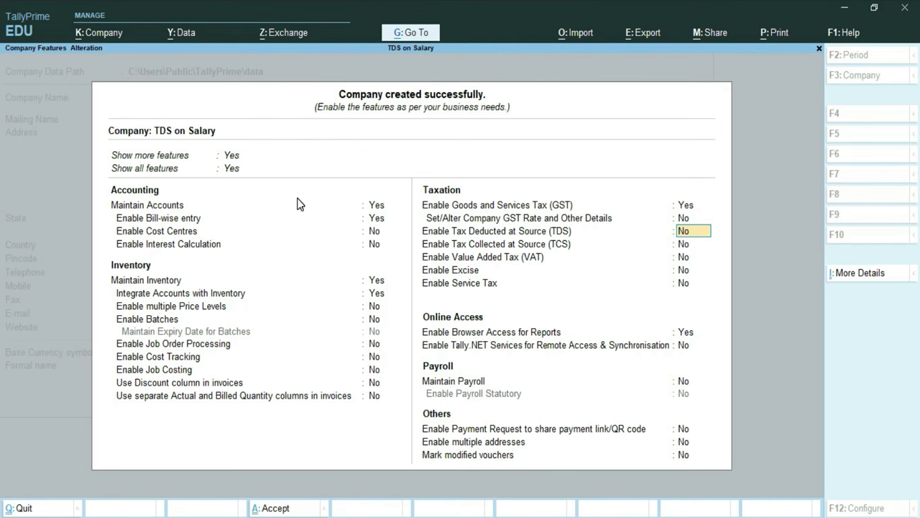
pyautogui.write('y')
pyautogui.press('Return')
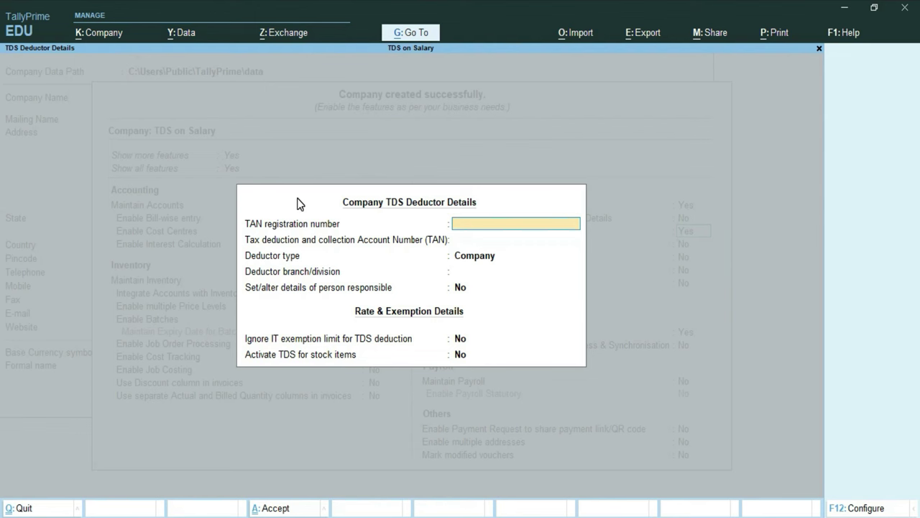
# Step: Enter TAN DELI12345A as both the TAN registration and TAN account number
pyautogui.write('DELI12345A')
pyautogui.press('Return')
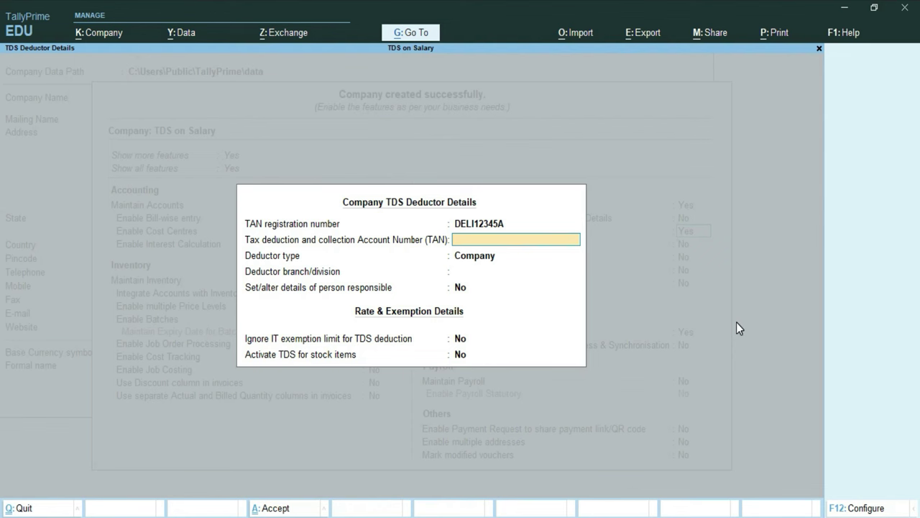
pyautogui.write('DELI12345A')
pyautogui.press('Return')
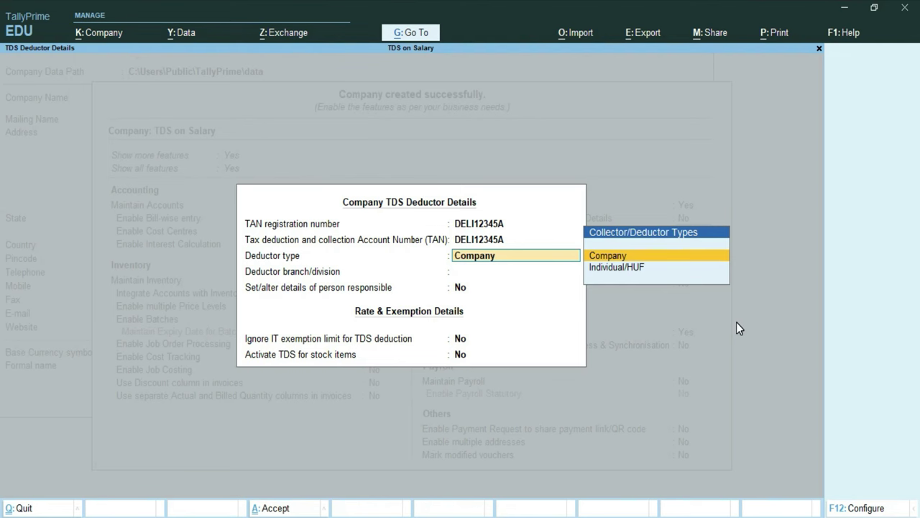
# Step: Choose deductor type Company, branch Sant Nagar, and set person responsible details to Yes
pyautogui.press('Return')
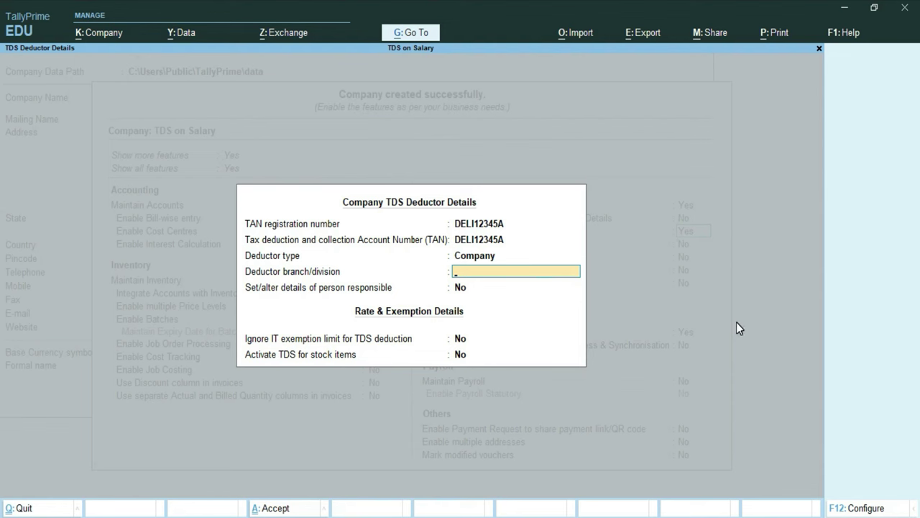
pyautogui.write('Sant Nagar')
pyautogui.press('Return')
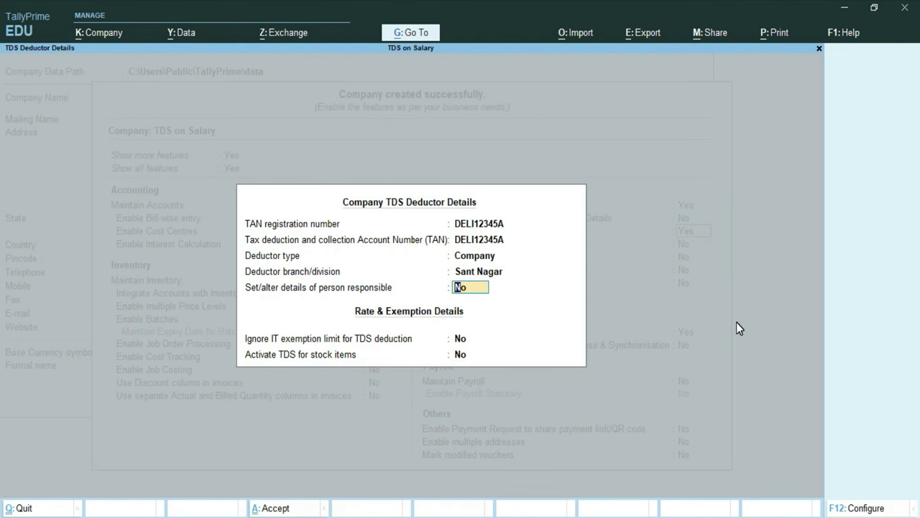
pyautogui.write('y')
pyautogui.press('Return')
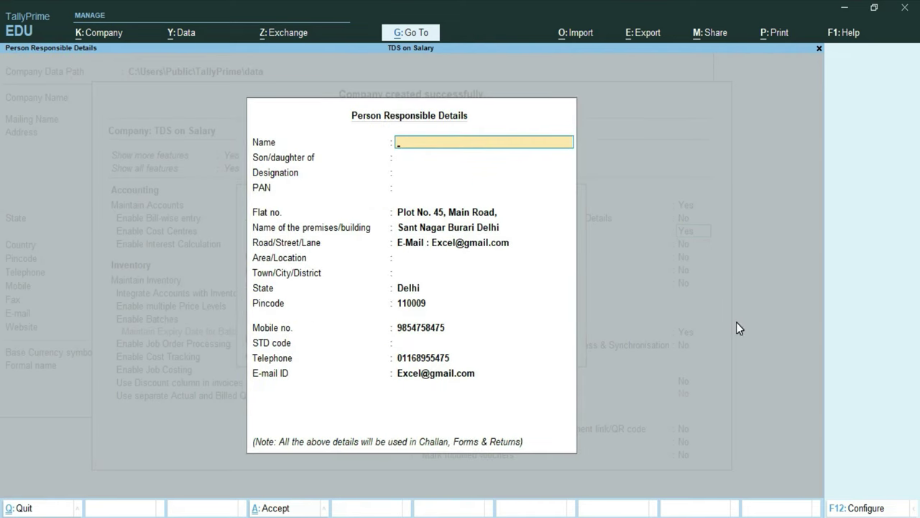
# Step: Enter the responsible person's name, father's name, designation Manager and PAN
pyautogui.write('Subodh Kant')
pyautogui.press('Return')
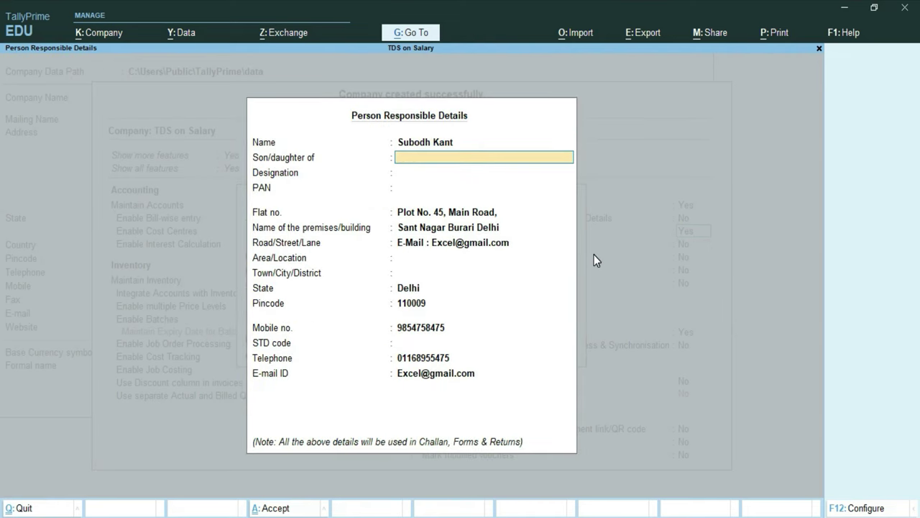
pyautogui.write('Mange Ram')
pyautogui.press('Return')
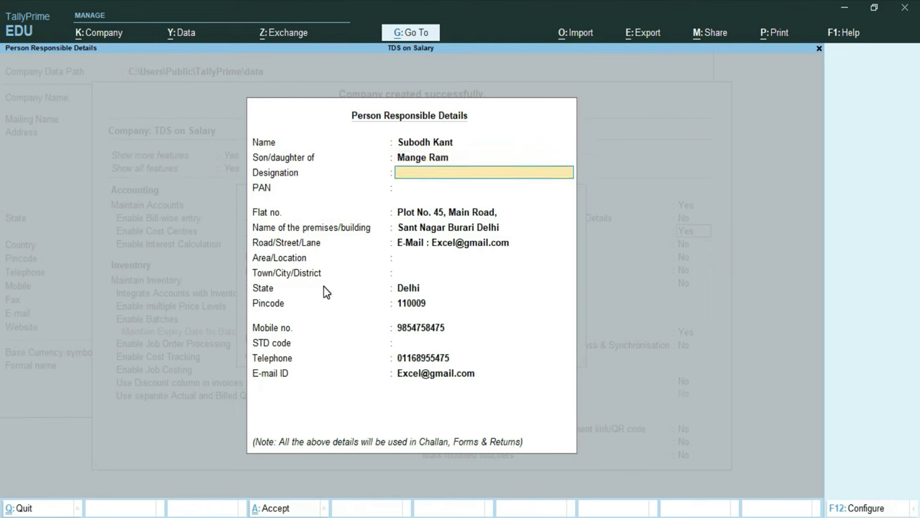
pyautogui.write('Manager')
pyautogui.press('Return')
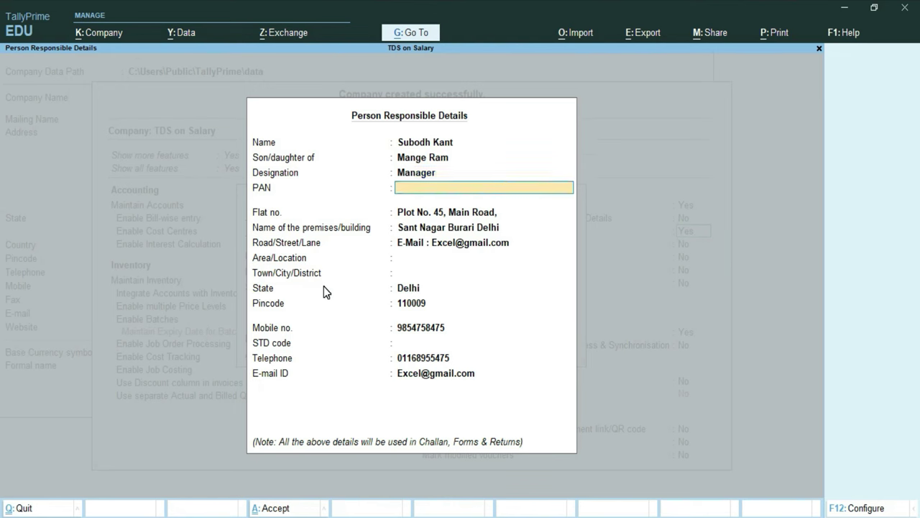
pyautogui.write('TESHP4500B')
pyautogui.press('Return')
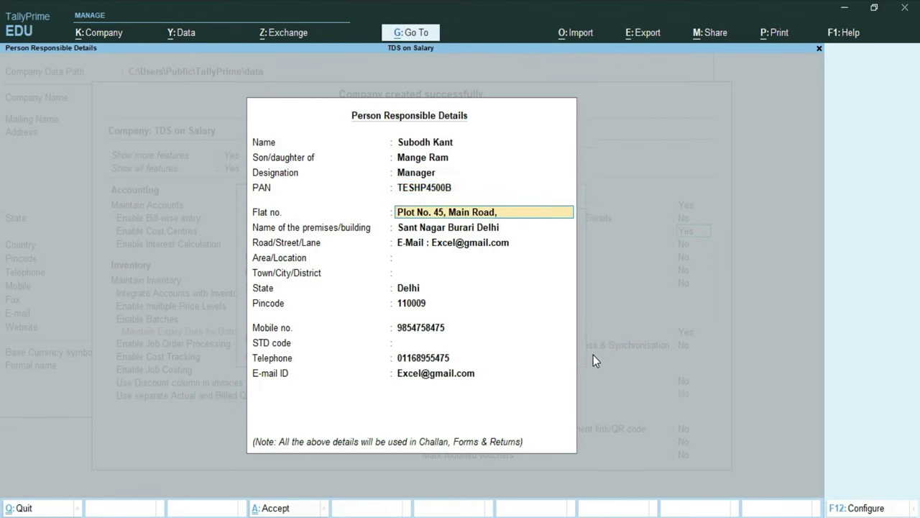
# Step: Keep the prefilled address, set STD code 91 and accept the person responsible details
pyautogui.press('Return')
pyautogui.press('Return')
pyautogui.press('Return')
pyautogui.press('Return')
pyautogui.press('Return')
pyautogui.press('Return')
pyautogui.press('Return')
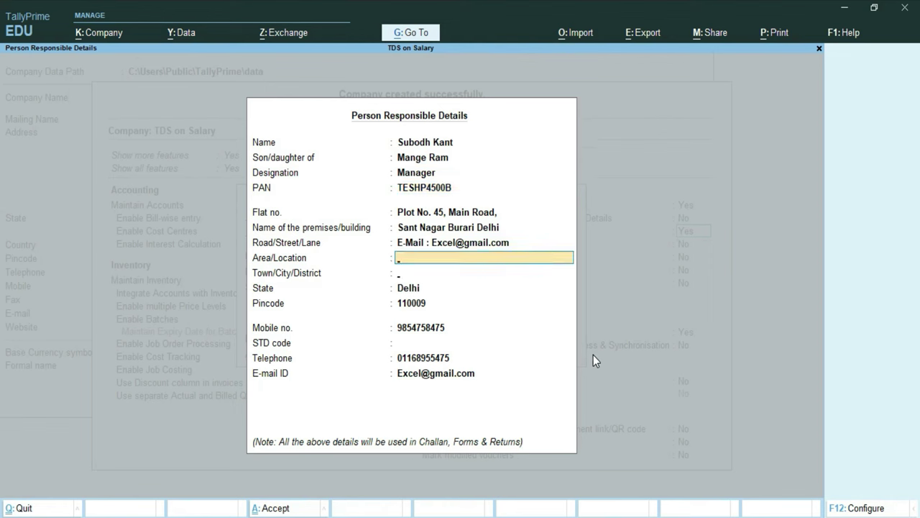
pyautogui.press('Return')
pyautogui.press('Return')
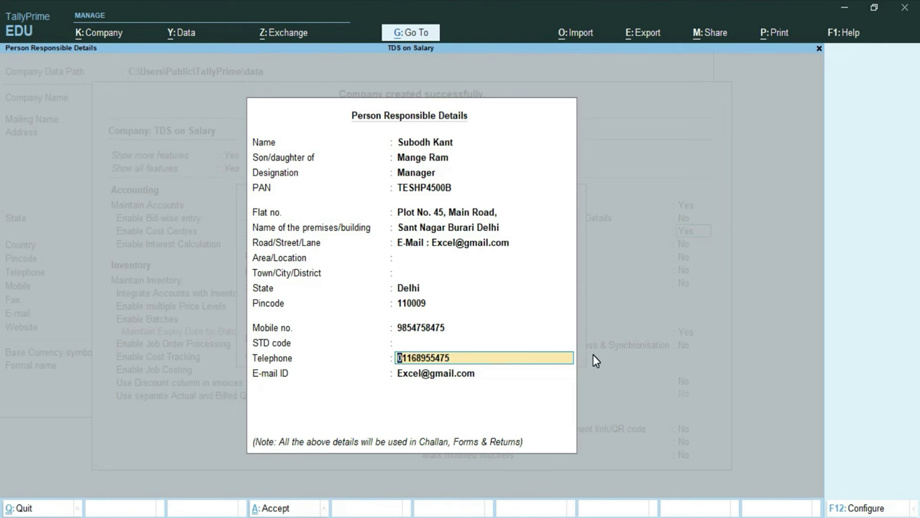
pyautogui.press('Up')
pyautogui.write('9')
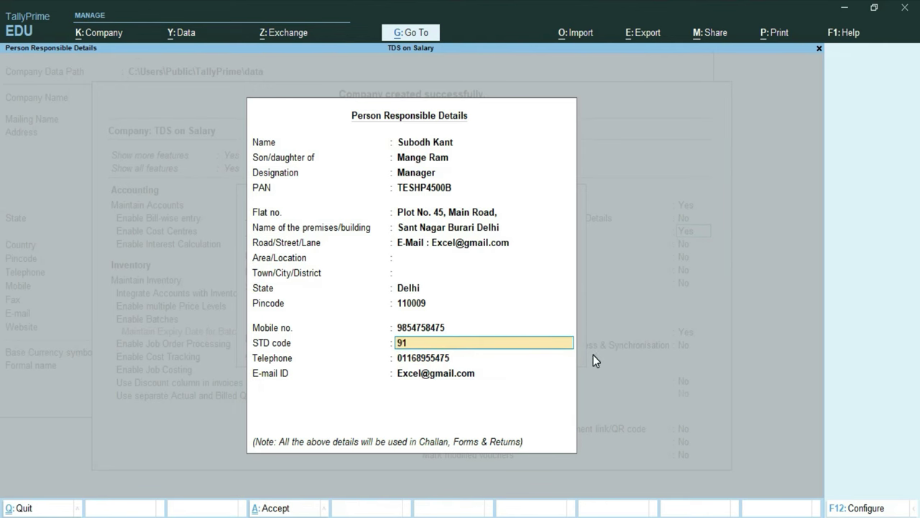
pyautogui.press('Return')
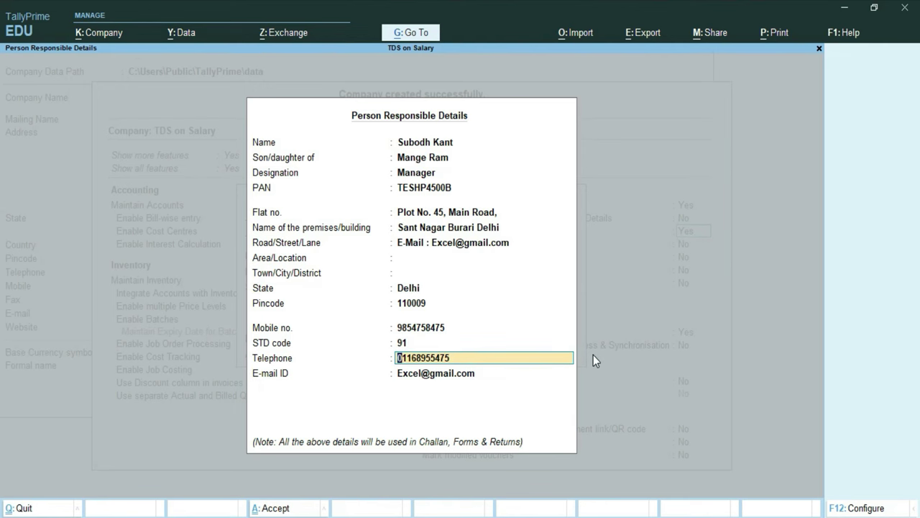
pyautogui.press('Return')
pyautogui.press('Return')
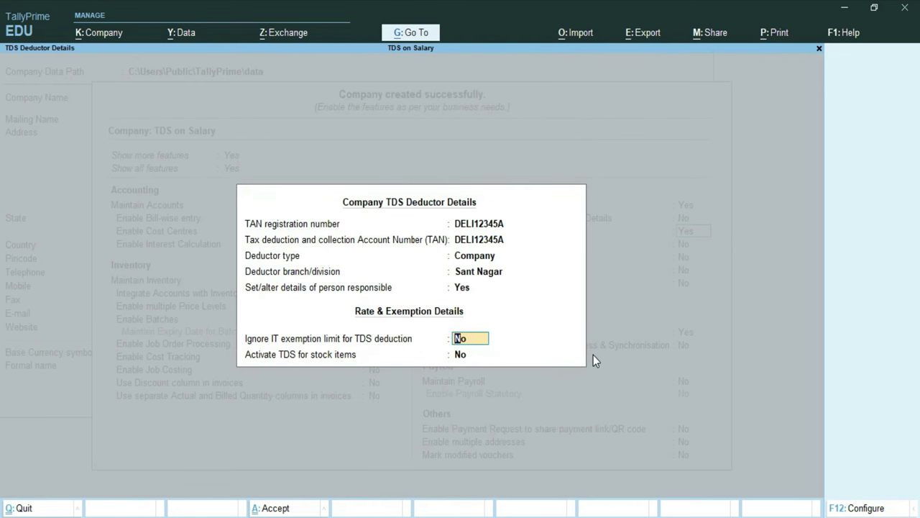
# Step: Leave the exemption limit at No and accept Company Features with TDS enabled
pyautogui.press('Return')
pyautogui.press('Return')
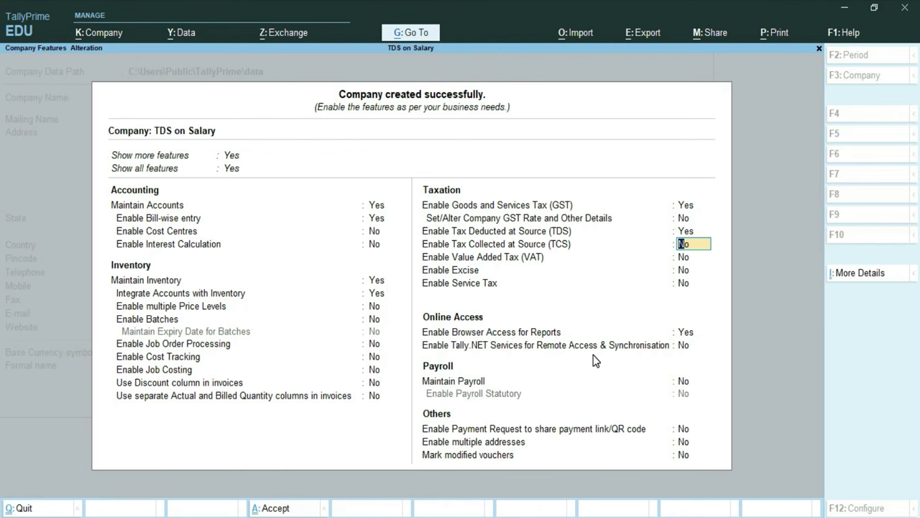
pyautogui.press('Return')
pyautogui.press('Return')
pyautogui.press('Return')
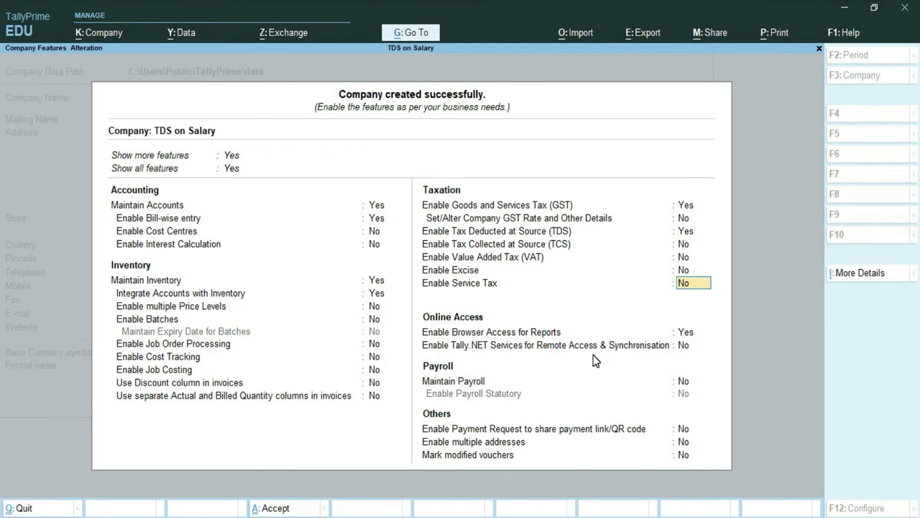
pyautogui.hotkey('ctrl', 'a')
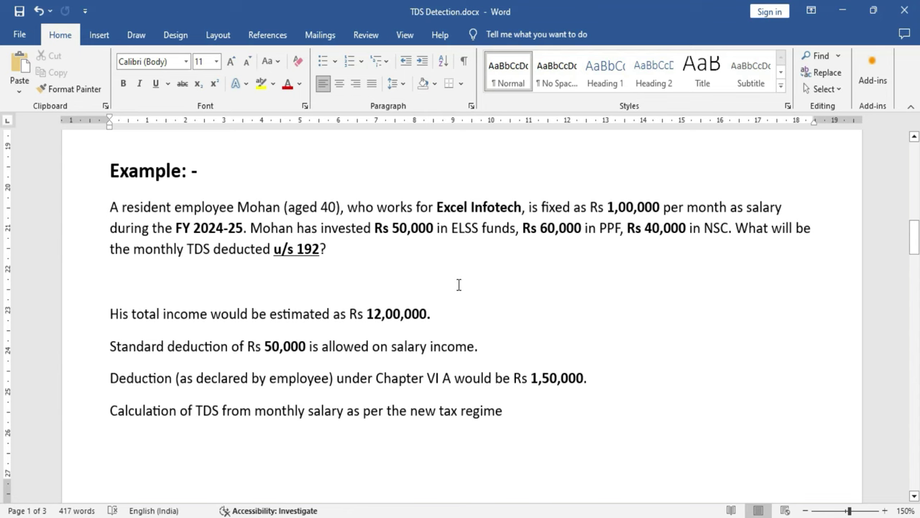
pyautogui.doubleClick(264, 208)
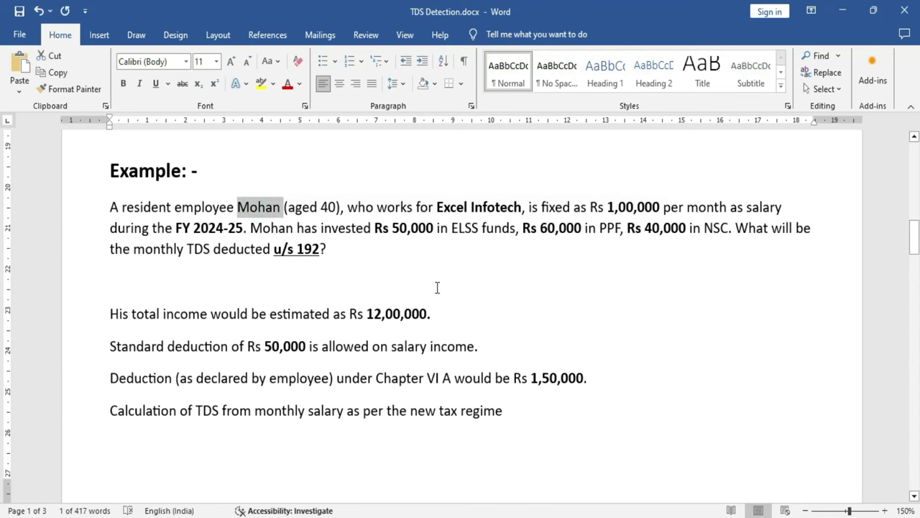
pyautogui.doubleClick(329, 208)
pyautogui.click(477, 263)
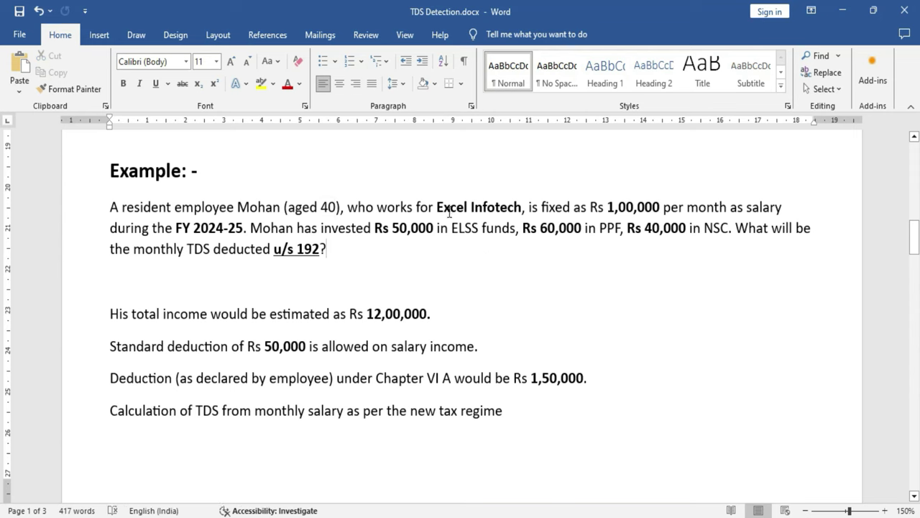
pyautogui.moveTo(437, 207); pyautogui.dragTo(522, 208)
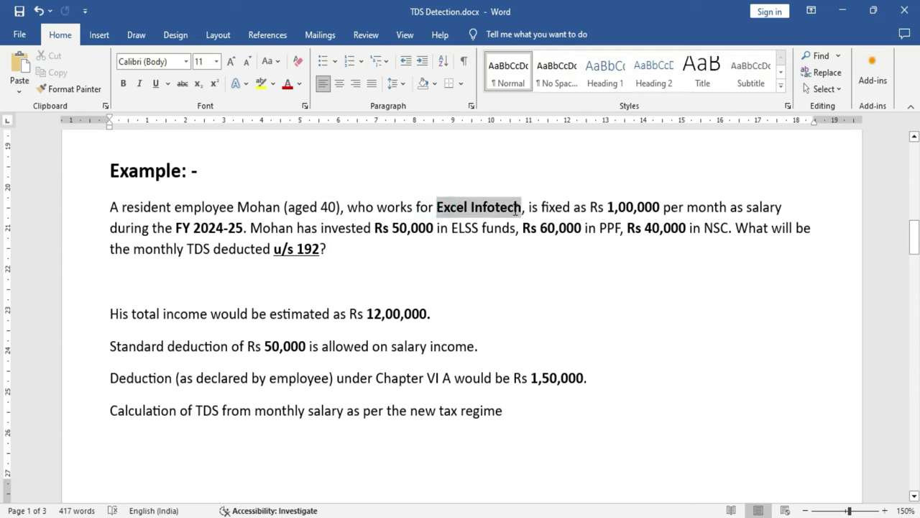
pyautogui.click(512, 270)
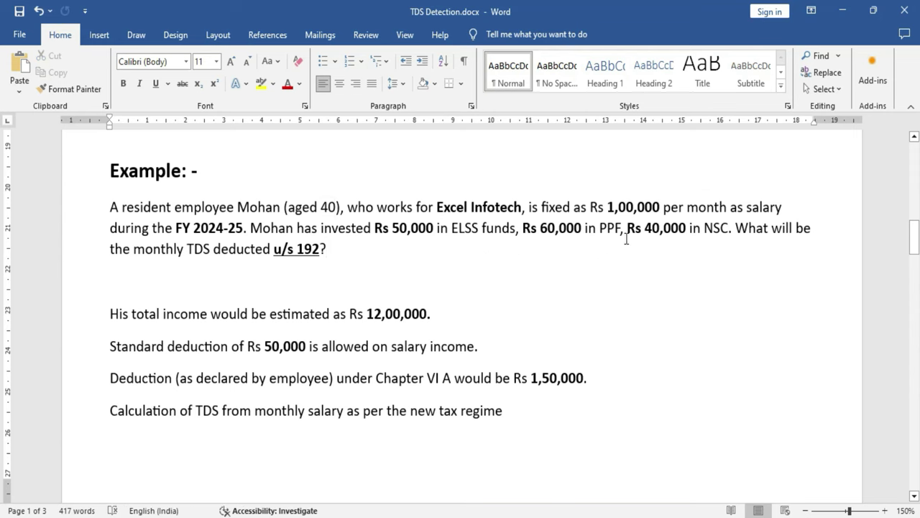
pyautogui.moveTo(607, 207); pyautogui.dragTo(660, 207)
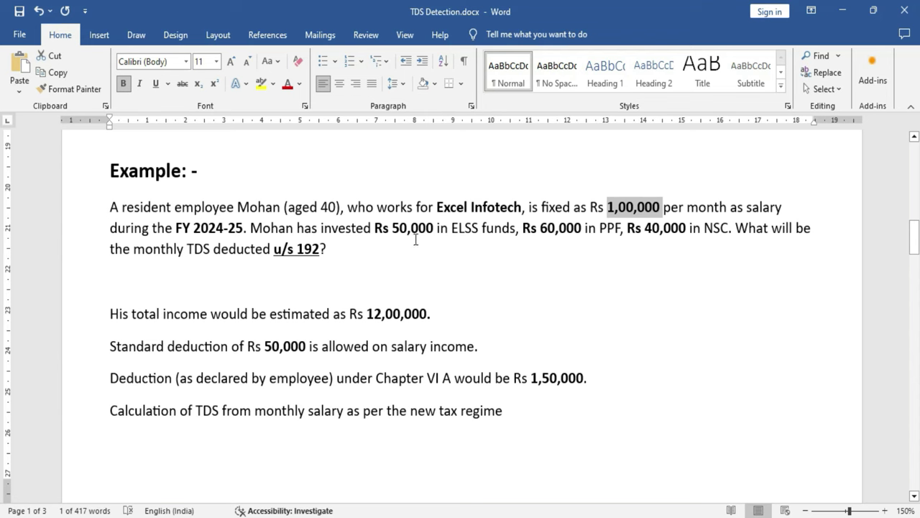
pyautogui.moveTo(392, 228); pyautogui.dragTo(429, 227)
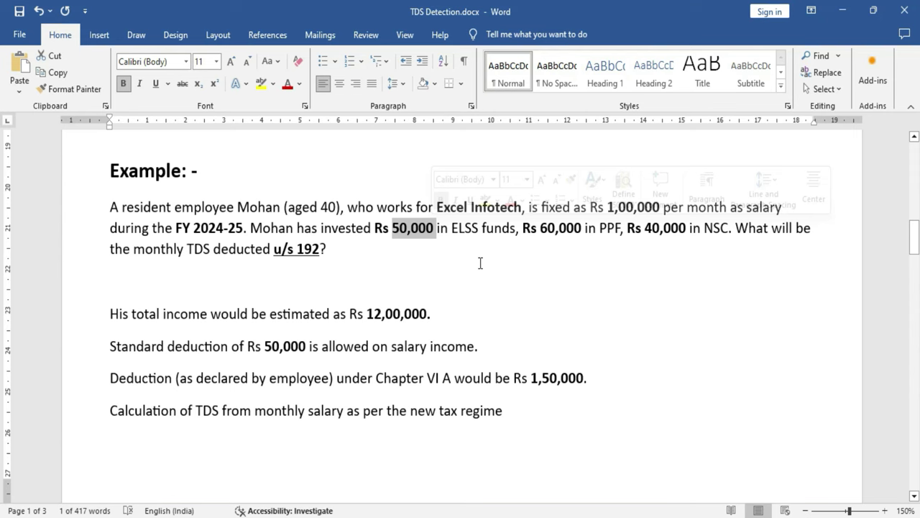
pyautogui.moveTo(541, 228); pyautogui.dragTo(580, 227)
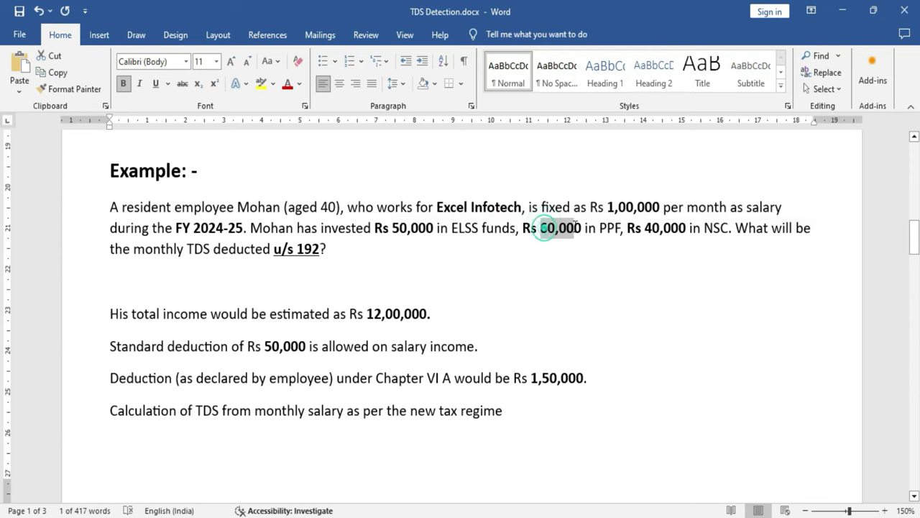
pyautogui.click(575, 277)
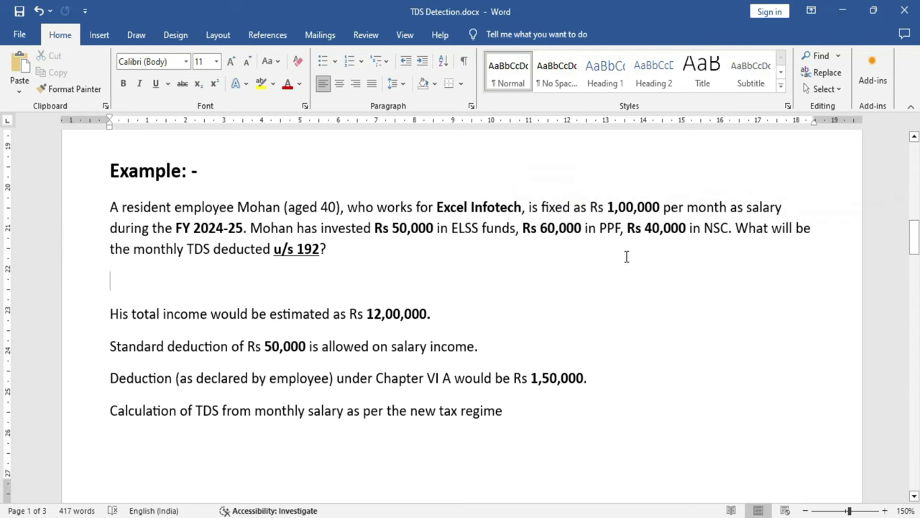
pyautogui.doubleClick(654, 228)
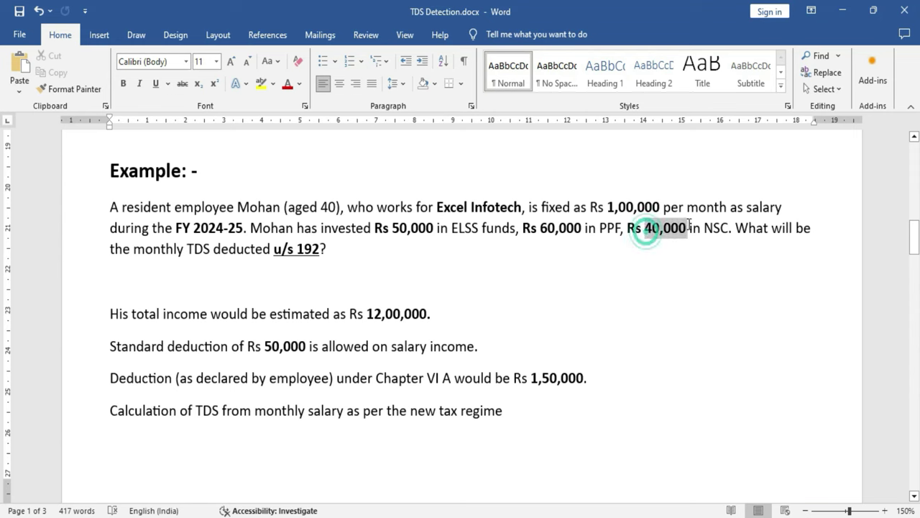
pyautogui.click(695, 289)
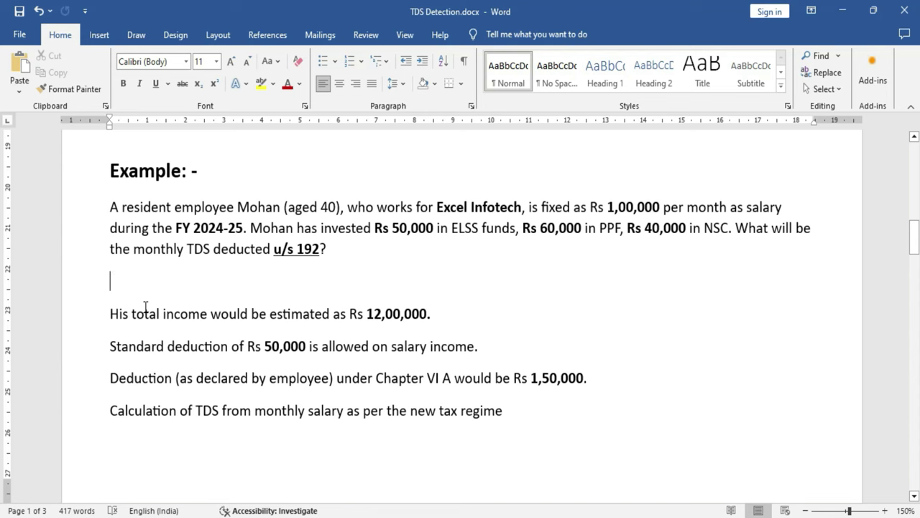
pyautogui.moveTo(448, 313); pyautogui.dragTo(367, 315)
pyautogui.click(479, 311)
pyautogui.press('Down')
pyautogui.moveTo(109, 347); pyautogui.dragTo(308, 348)
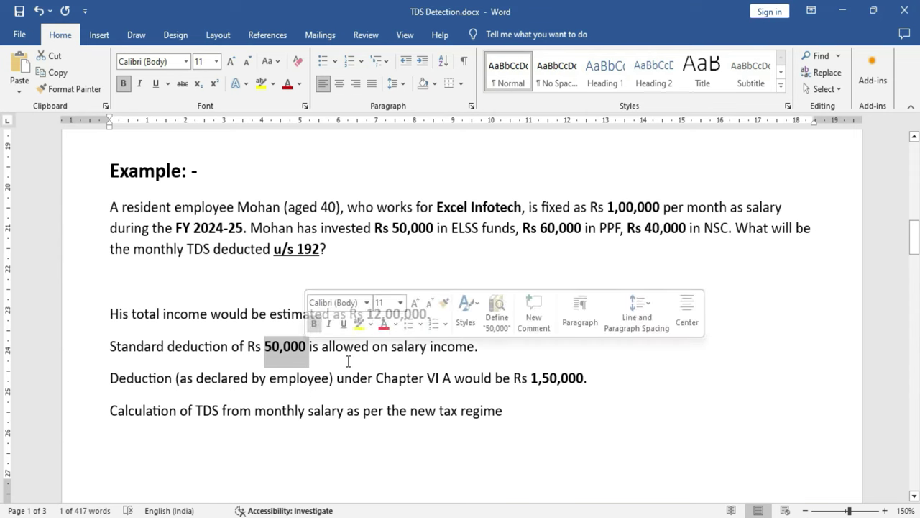
pyautogui.click(342, 351)
pyautogui.moveTo(478, 349); pyautogui.dragTo(383, 347)
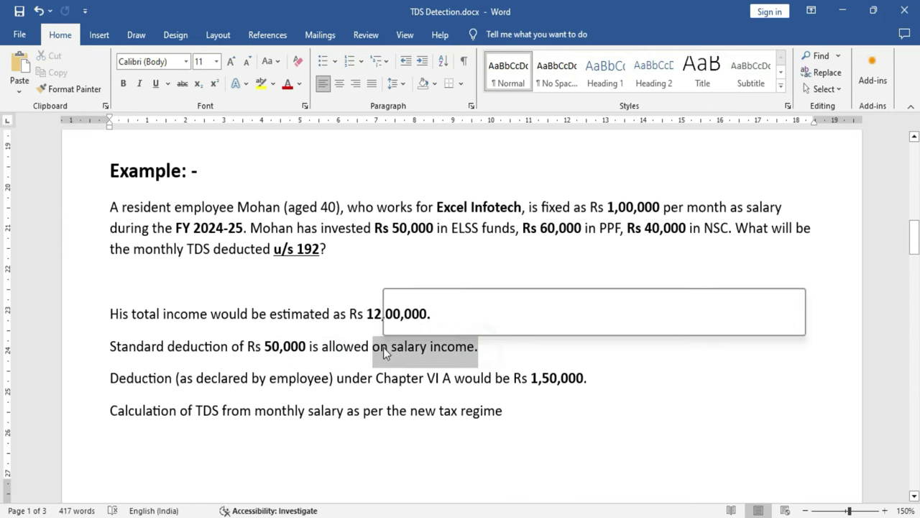
pyautogui.click(493, 354)
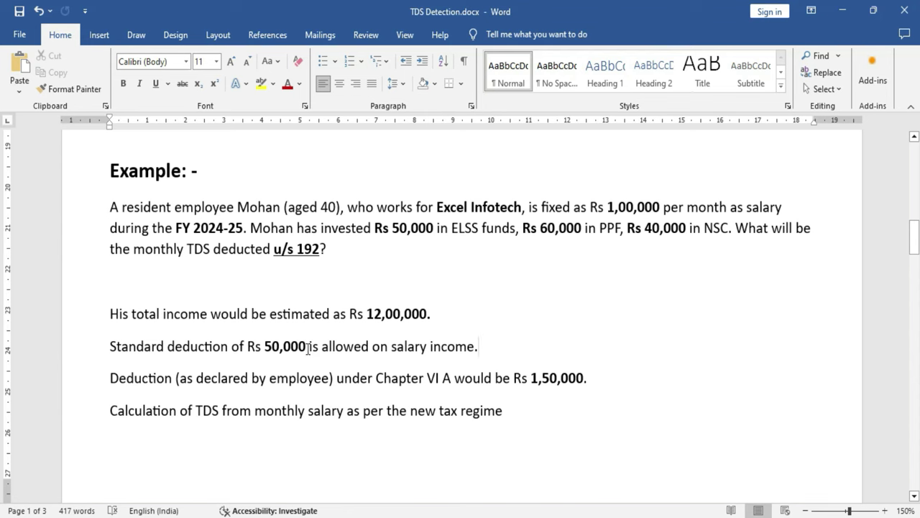
pyautogui.moveTo(261, 345); pyautogui.dragTo(310, 346)
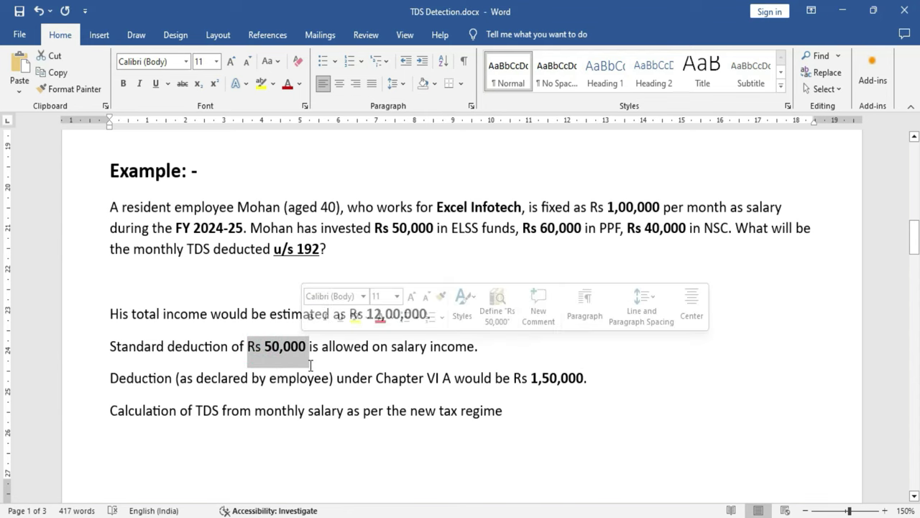
pyautogui.click(309, 346)
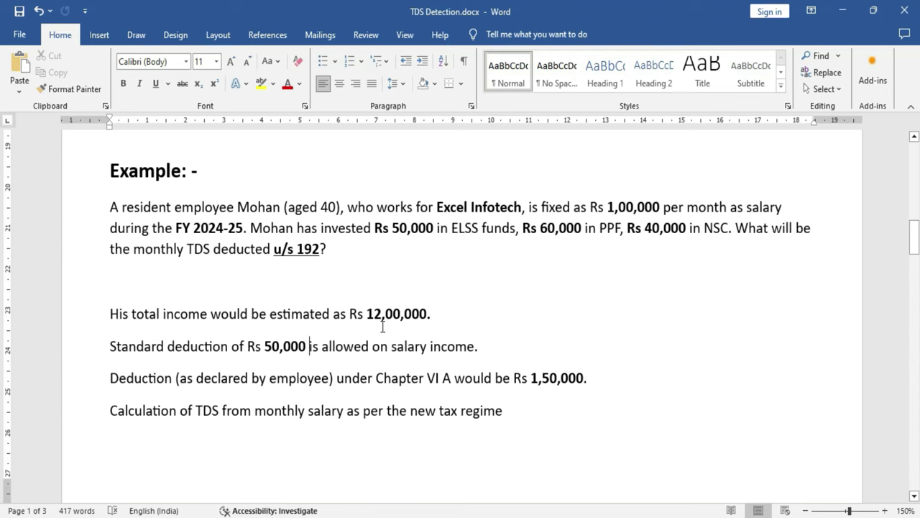
pyautogui.moveTo(367, 314); pyautogui.dragTo(415, 314)
pyautogui.click(433, 326)
pyautogui.moveTo(266, 348); pyautogui.dragTo(319, 348)
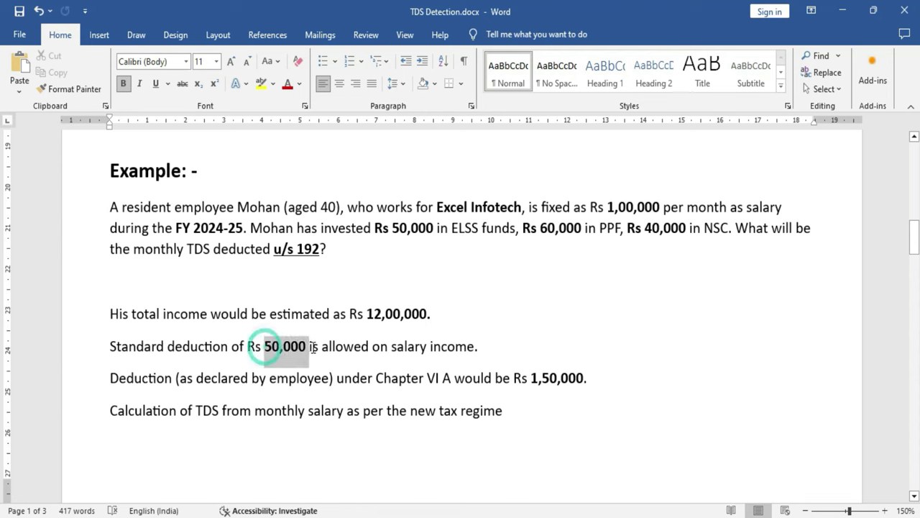
pyautogui.click(191, 350)
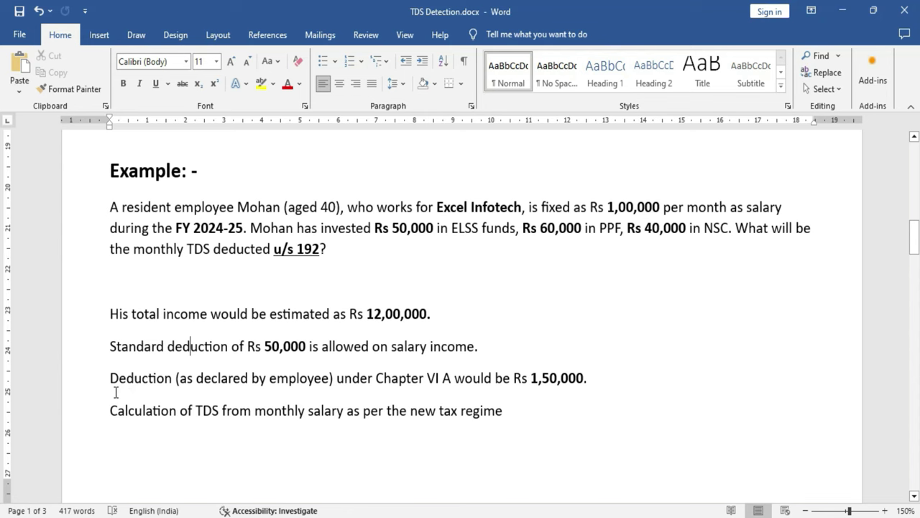
pyautogui.moveTo(115, 386); pyautogui.dragTo(322, 388)
pyautogui.click(238, 389)
pyautogui.moveTo(534, 381); pyautogui.dragTo(603, 381)
pyautogui.click(586, 430)
pyautogui.moveTo(374, 228); pyautogui.dragTo(433, 228)
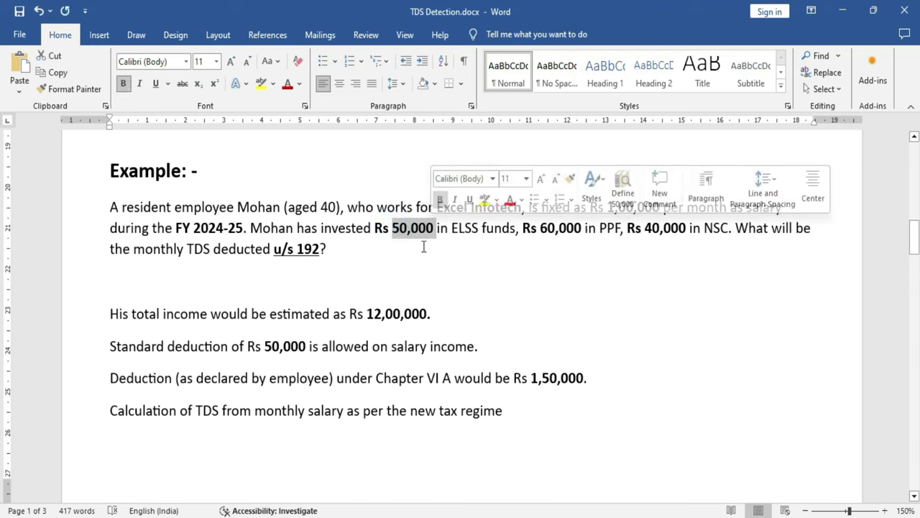
pyautogui.click(421, 257)
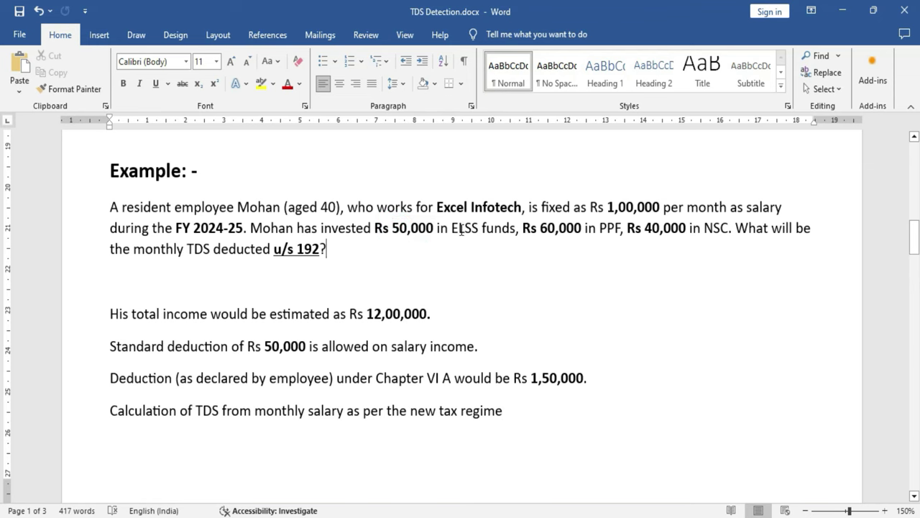
pyautogui.moveTo(581, 228); pyautogui.dragTo(523, 228)
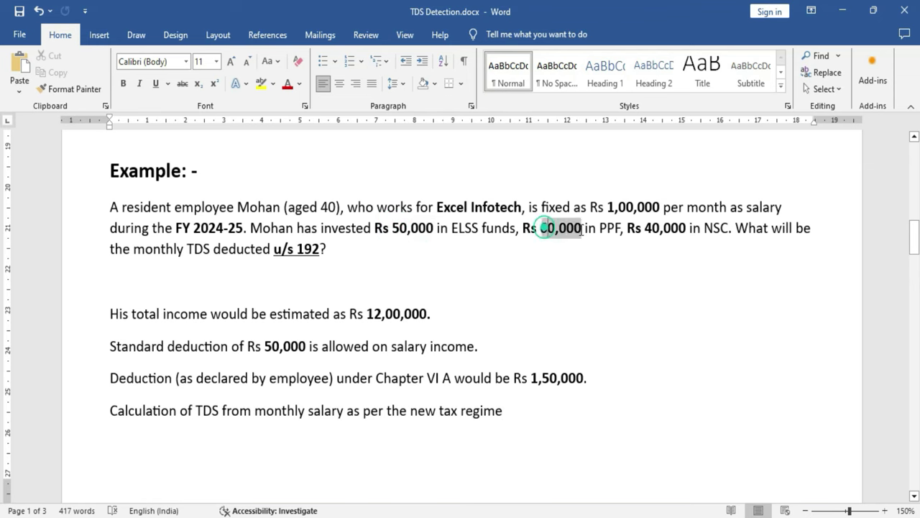
pyautogui.click(669, 276)
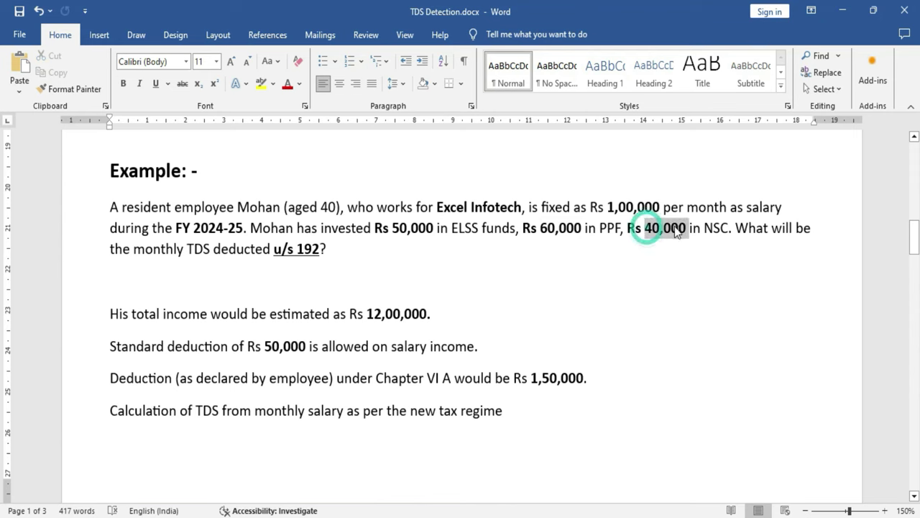
pyautogui.moveTo(650, 227); pyautogui.dragTo(686, 229)
pyautogui.click(711, 253)
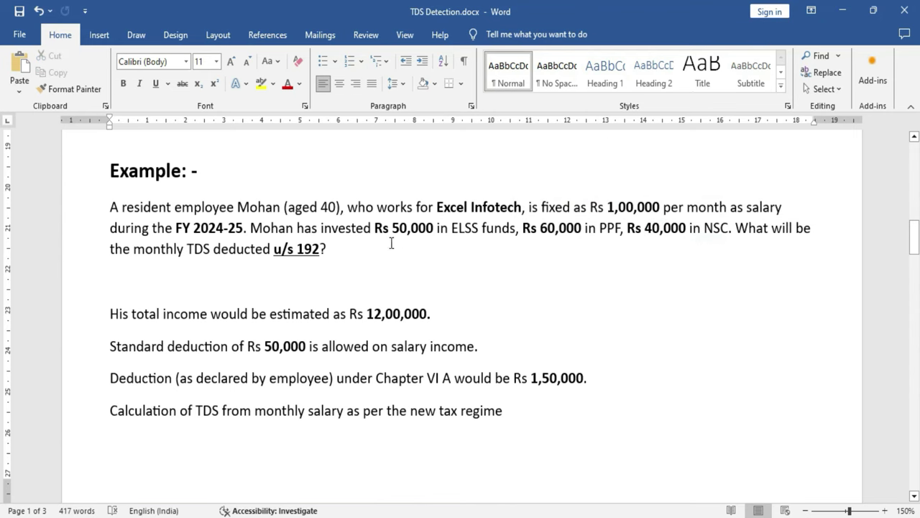
pyautogui.moveTo(594, 377); pyautogui.dragTo(531, 378)
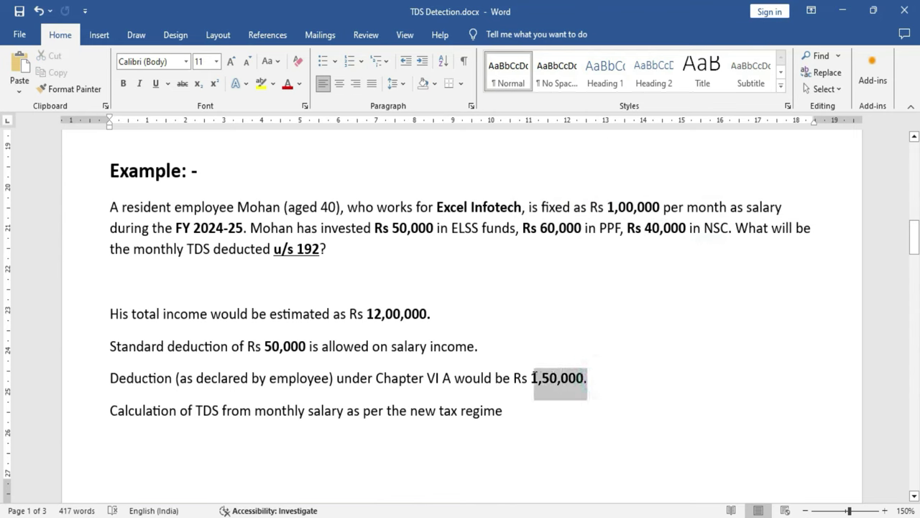
pyautogui.click(624, 426)
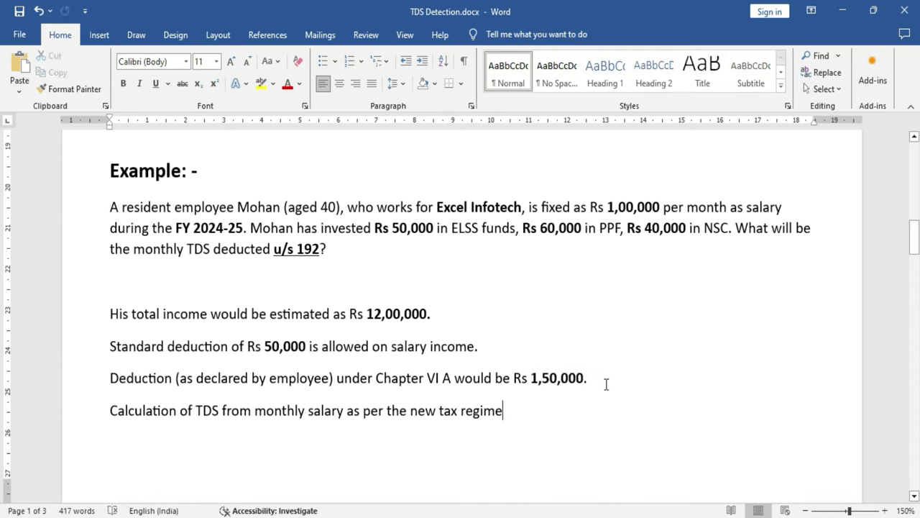
pyautogui.moveTo(608, 379); pyautogui.dragTo(532, 381)
pyautogui.click(620, 410)
pyautogui.click(106, 416)
pyautogui.moveTo(134, 417); pyautogui.dragTo(502, 417)
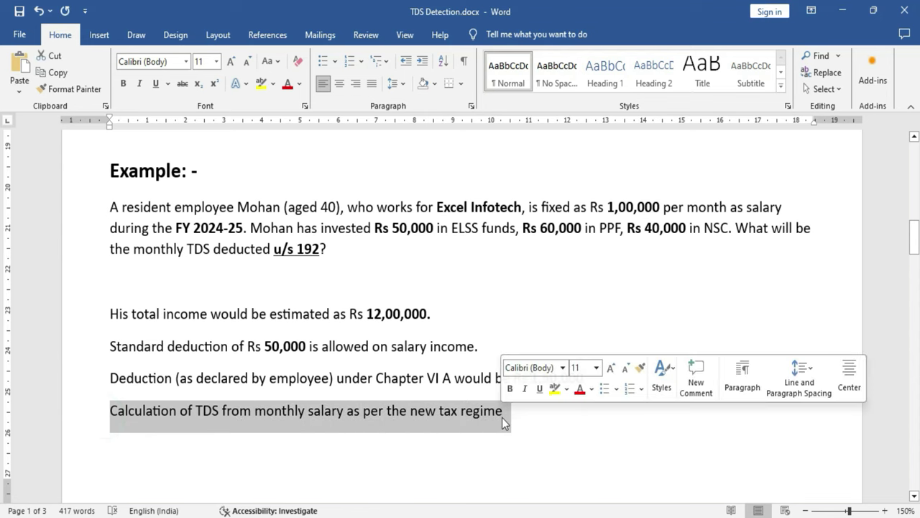
pyautogui.click(503, 422)
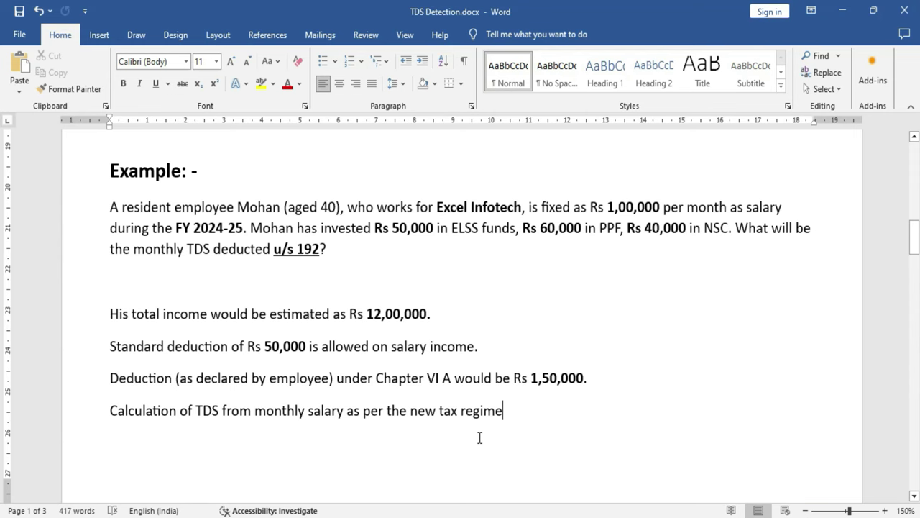
pyautogui.scroll(-8, 479, 438)
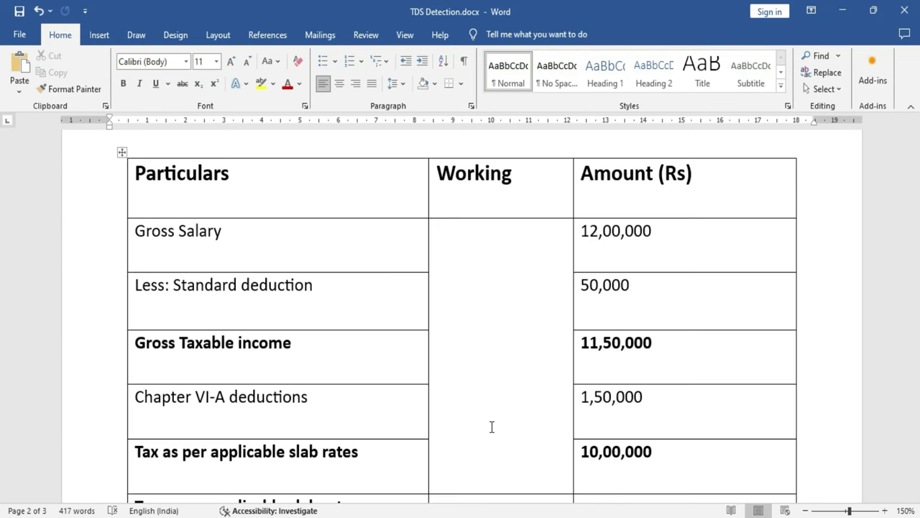
pyautogui.scroll(-8, 468, 411)
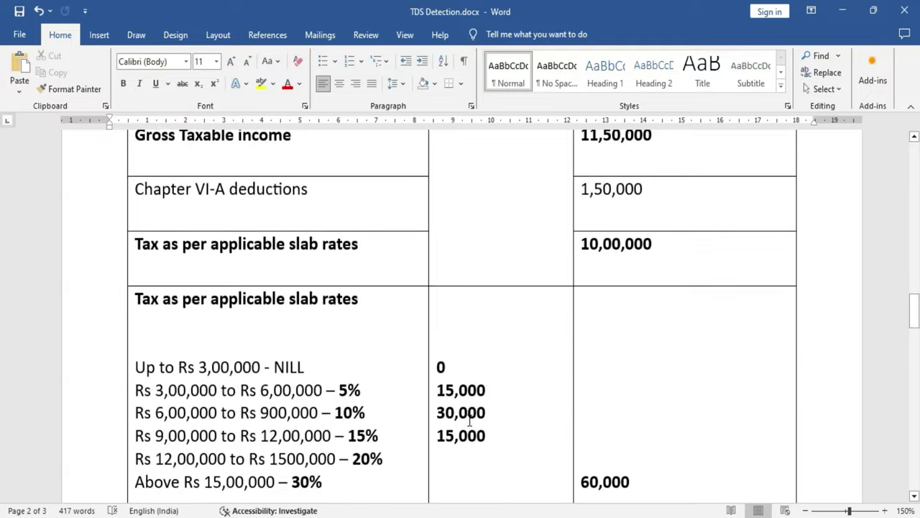
pyautogui.scroll(-3, 472, 425)
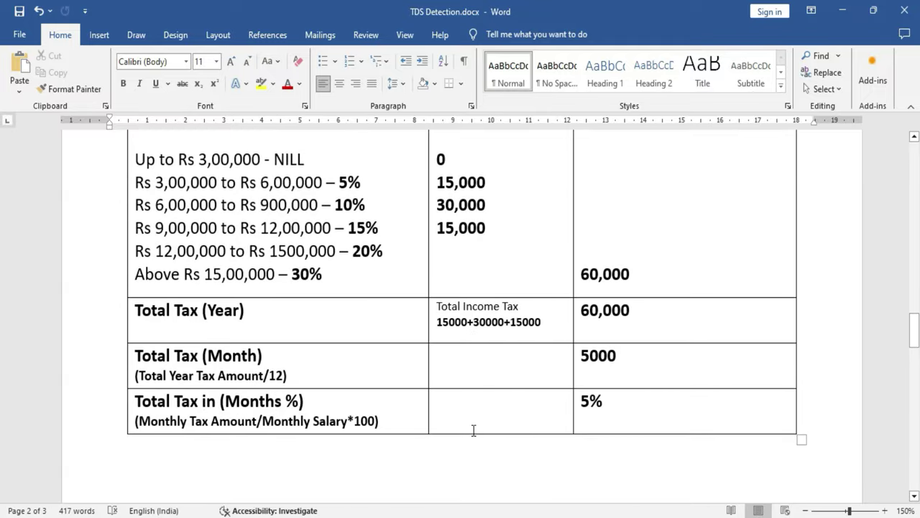
pyautogui.scroll(14, 474, 430)
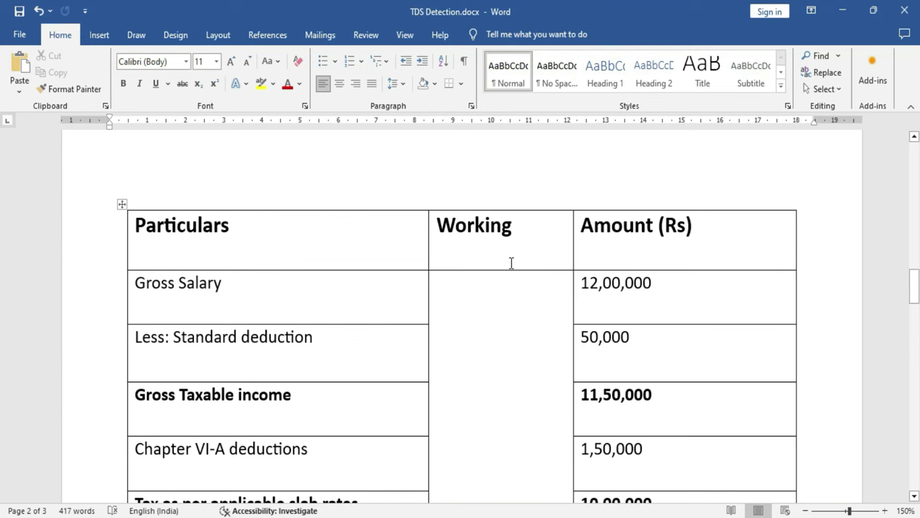
pyautogui.click(251, 304)
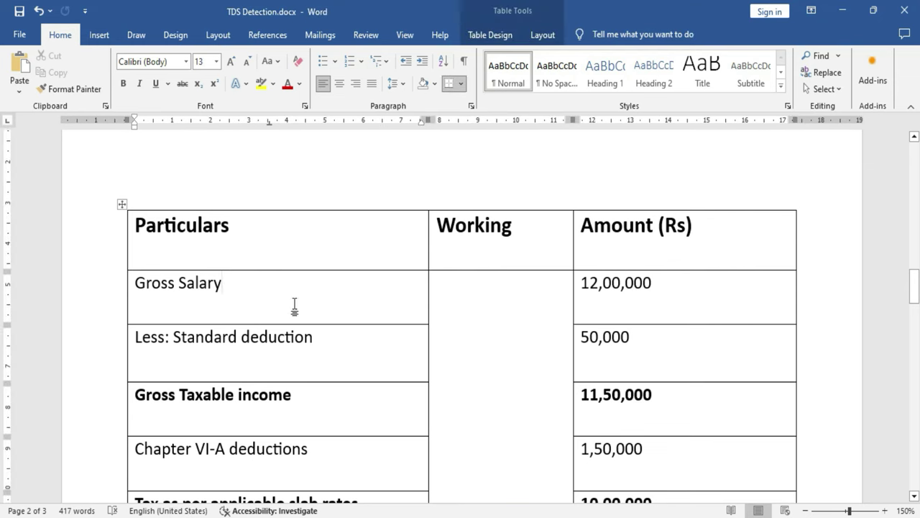
pyautogui.moveTo(242, 282); pyautogui.dragTo(152, 274)
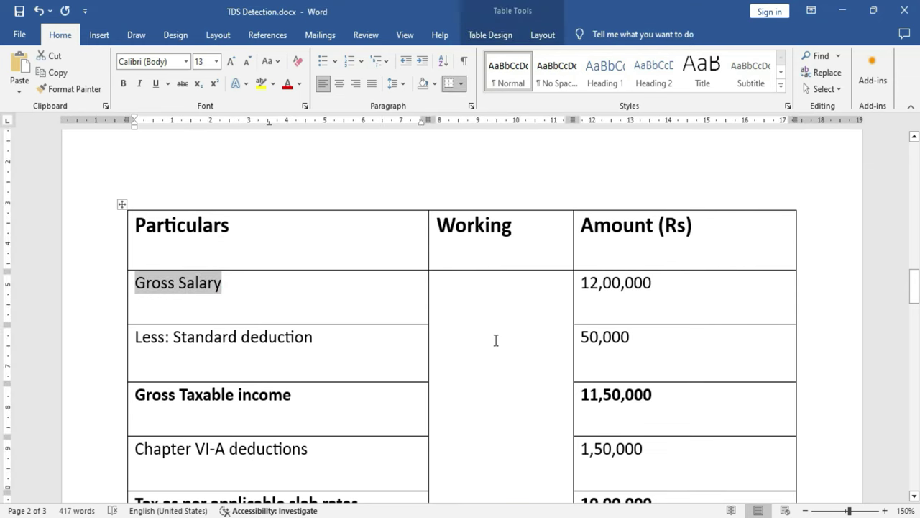
pyautogui.click(598, 294)
pyautogui.moveTo(662, 286); pyautogui.dragTo(596, 283)
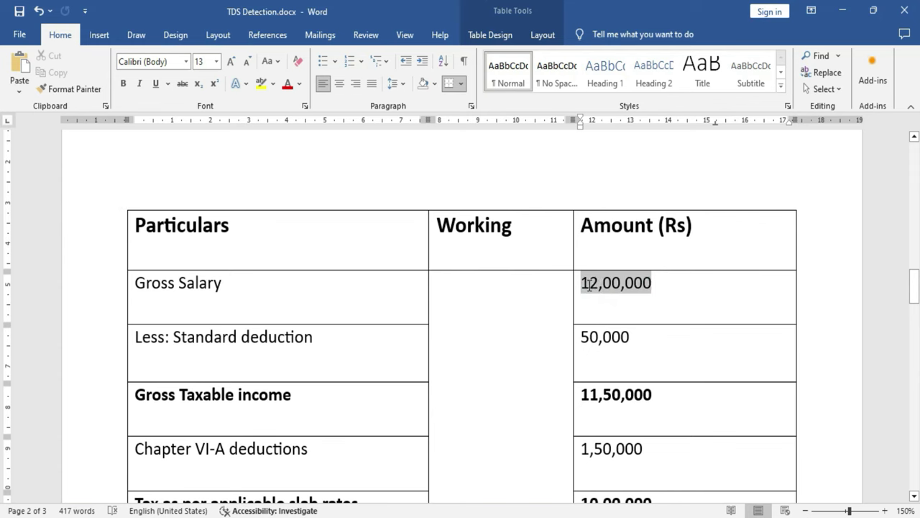
pyautogui.click(355, 345)
pyautogui.moveTo(354, 345); pyautogui.dragTo(180, 335)
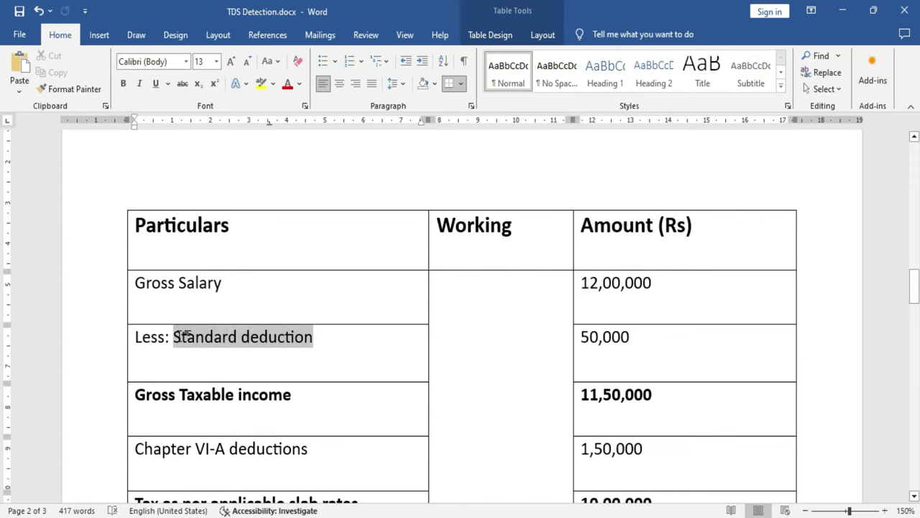
pyautogui.click(666, 345)
pyautogui.moveTo(661, 343); pyautogui.dragTo(583, 345)
pyautogui.click(673, 363)
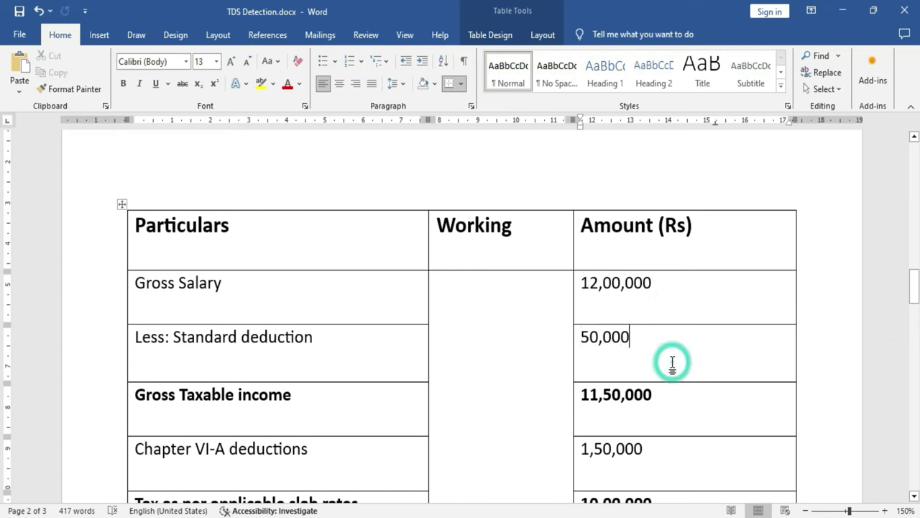
pyautogui.scroll(-1, 672, 363)
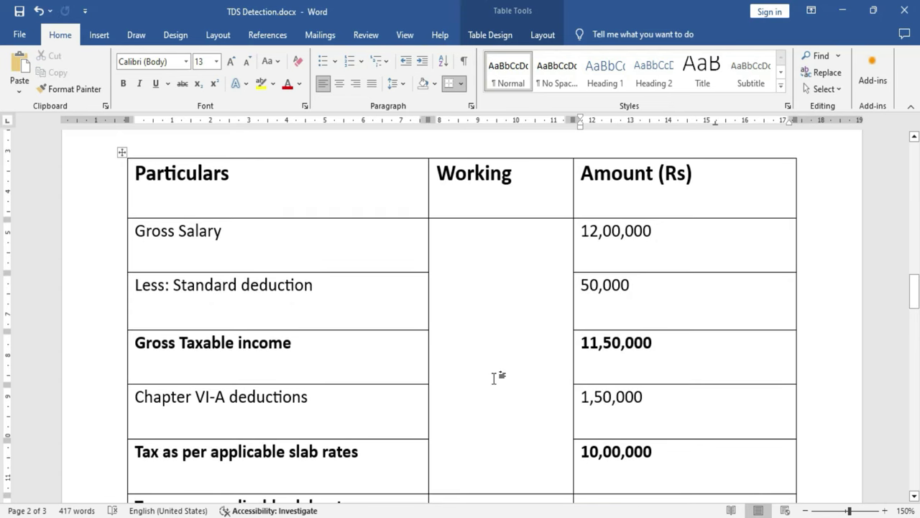
pyautogui.tripleClick(157, 352)
pyautogui.click(348, 367)
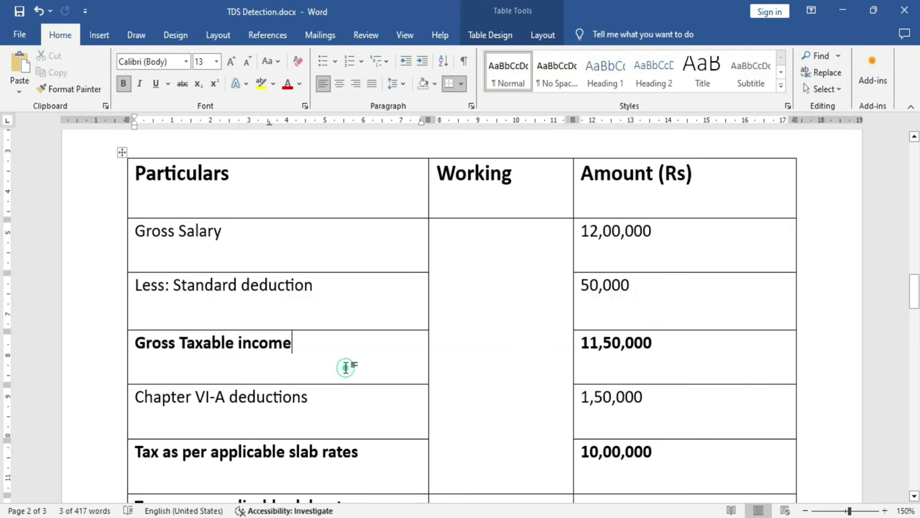
pyautogui.doubleClick(662, 343)
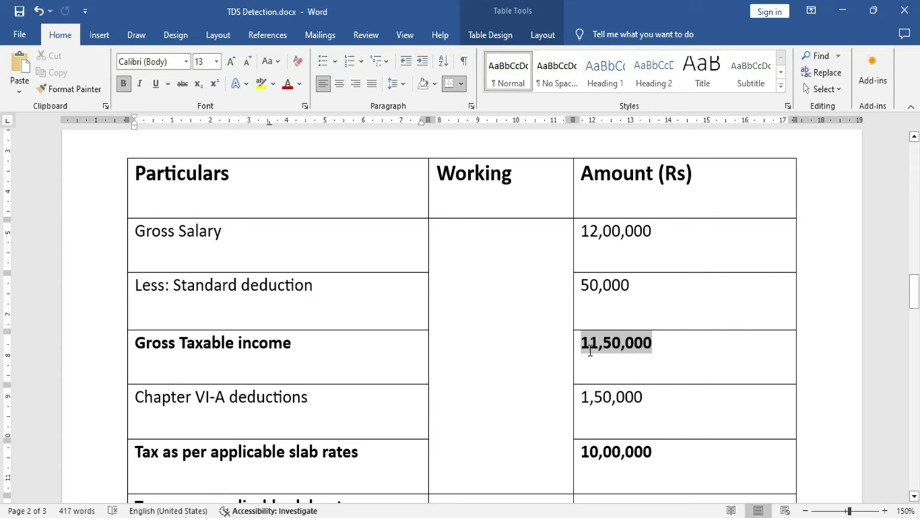
pyautogui.click(665, 362)
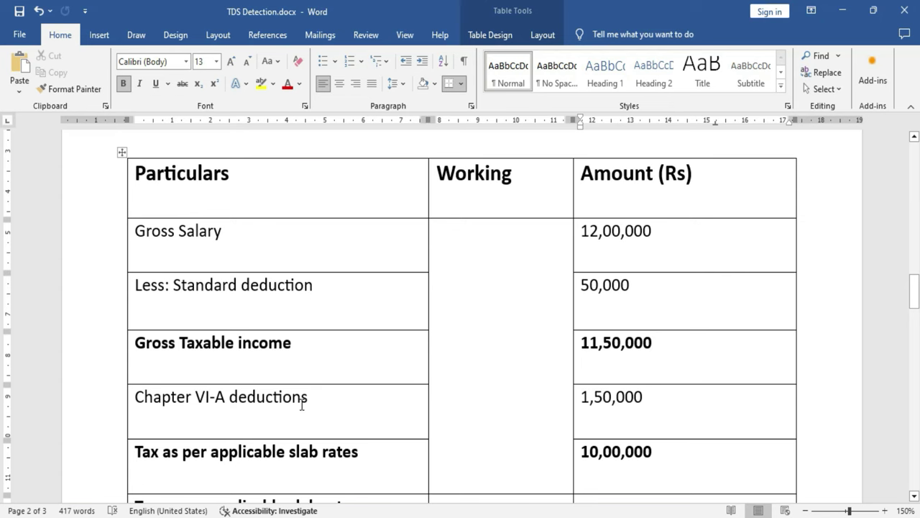
pyautogui.moveTo(244, 397); pyautogui.dragTo(312, 398)
pyautogui.click(647, 398)
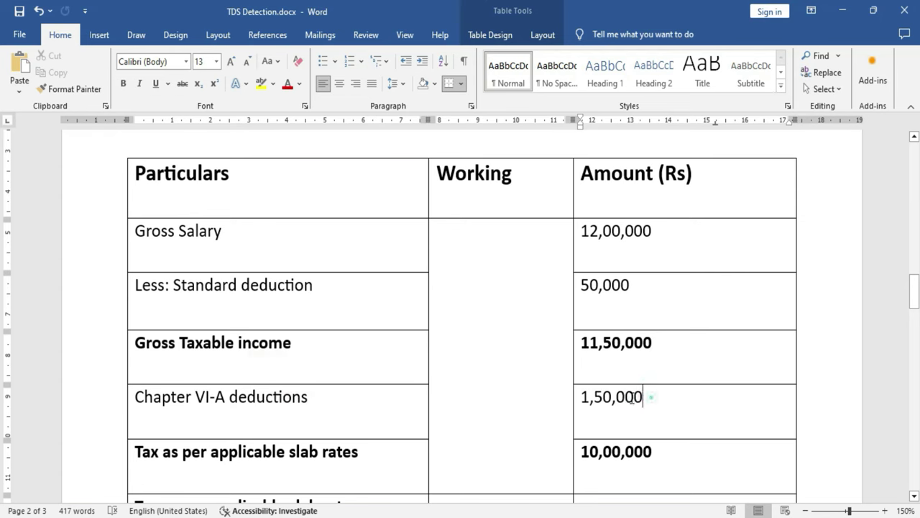
pyautogui.moveTo(632, 400); pyautogui.dragTo(583, 400)
pyautogui.click(557, 408)
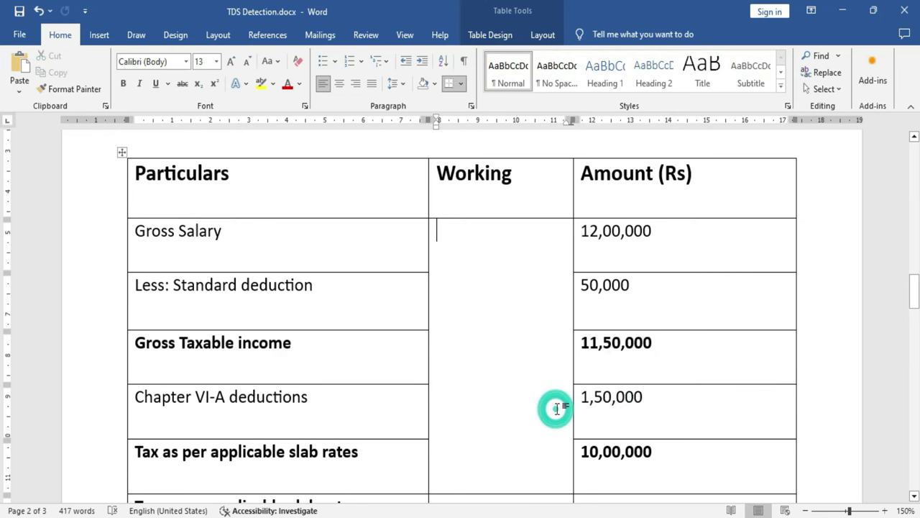
pyautogui.scroll(-3, 572, 408)
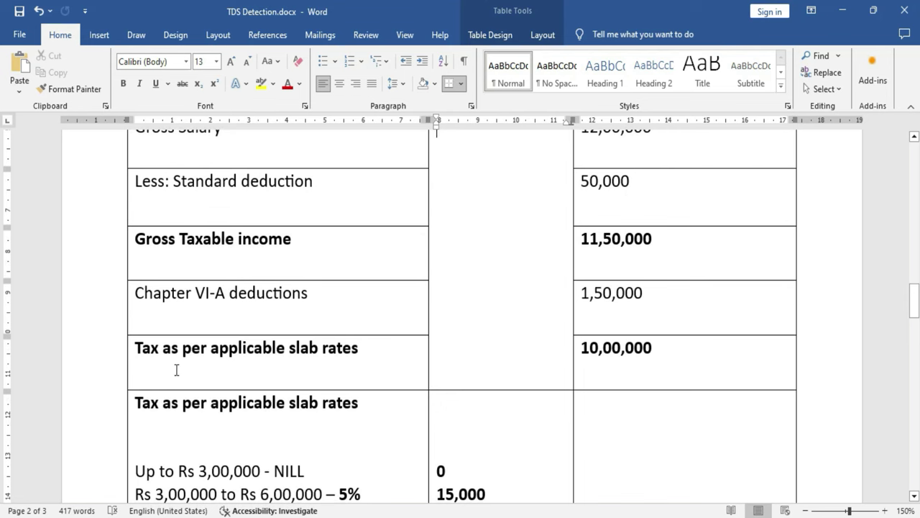
pyautogui.moveTo(147, 353); pyautogui.dragTo(354, 358)
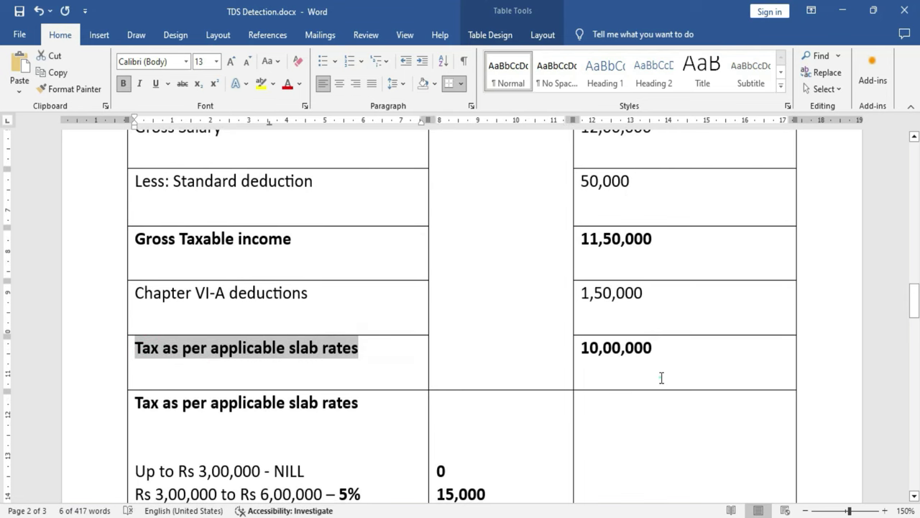
pyautogui.moveTo(654, 351); pyautogui.dragTo(580, 350)
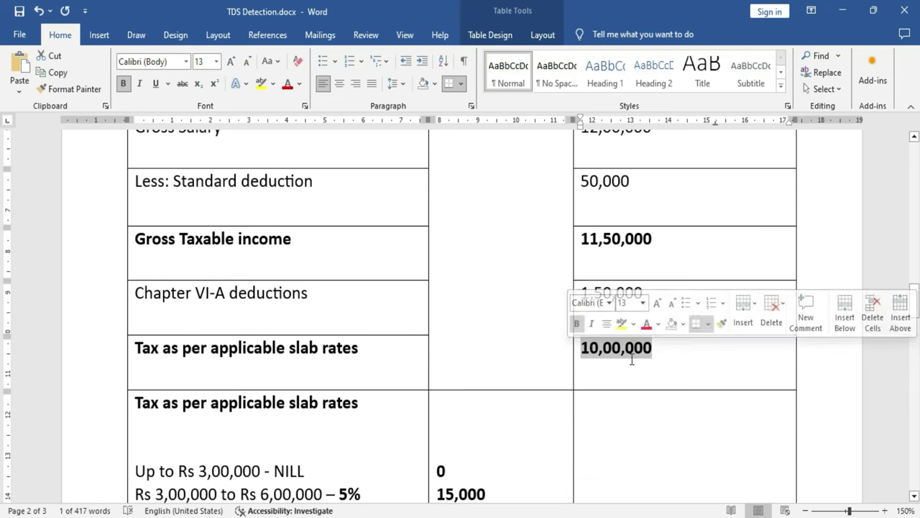
pyautogui.click(640, 380)
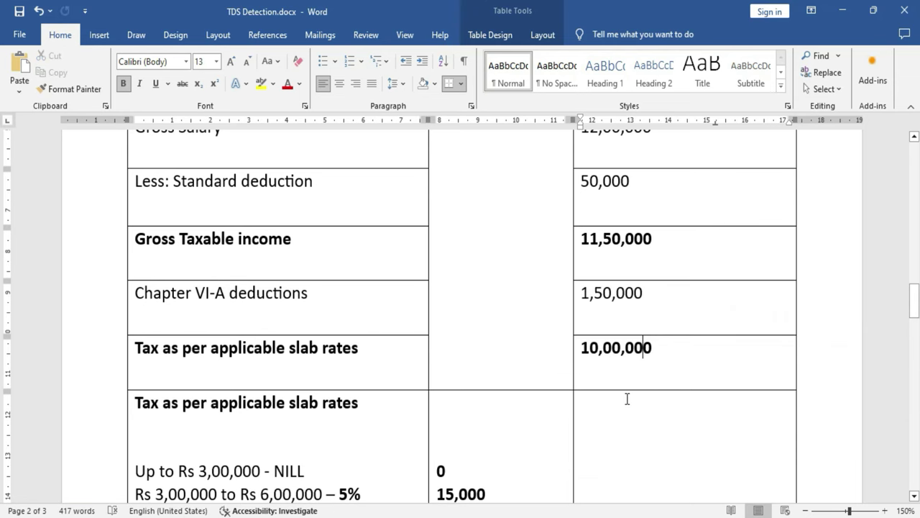
# Step: Undo the last edit so NILL is bold again, and highlight the first slab's 0 tax
pyautogui.scroll(-3, 627, 399)
pyautogui.hotkey('ctrl', 'z')
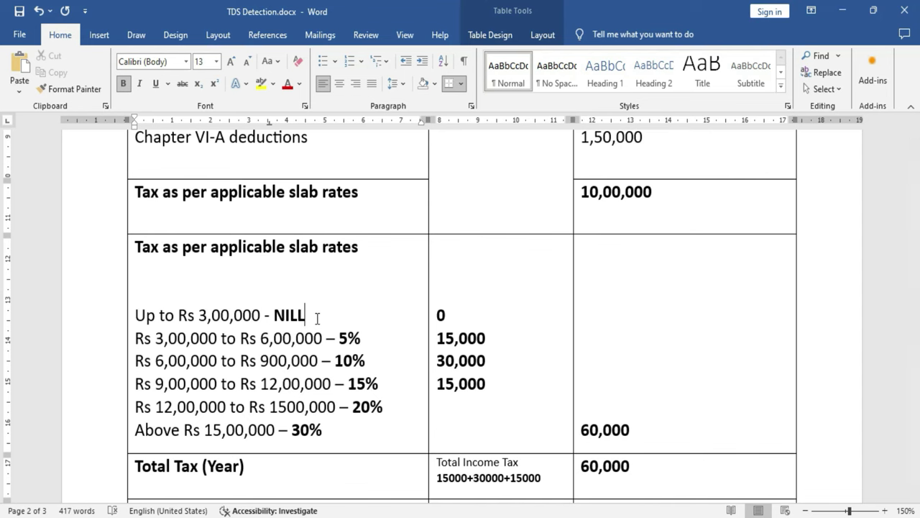
pyautogui.doubleClick(442, 315)
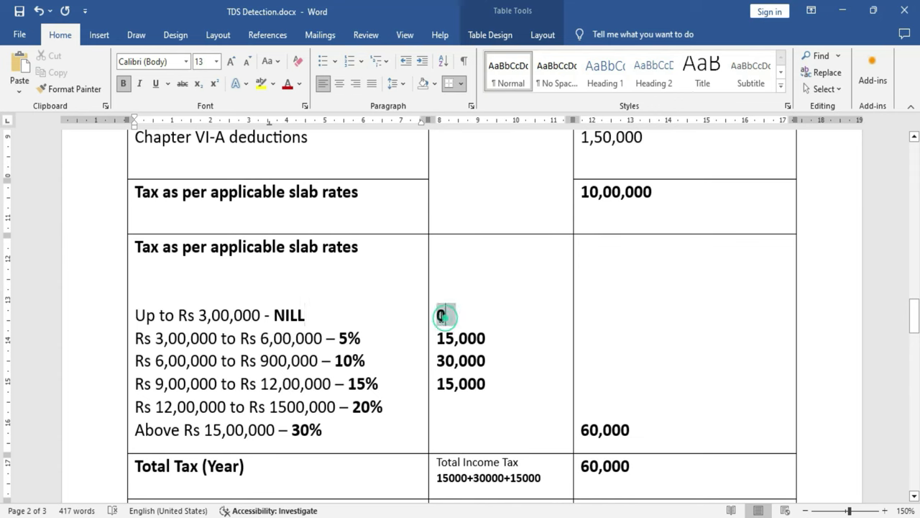
pyautogui.click(537, 369)
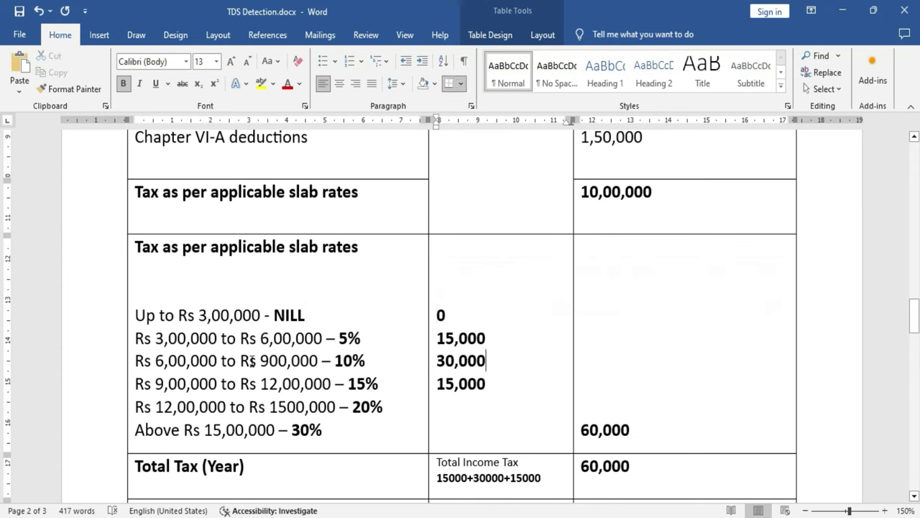
# Step: Highlight the 5% and 10% rates in the 3,00,000–9,00,000 slab lines
pyautogui.click(157, 338)
pyautogui.click(283, 338)
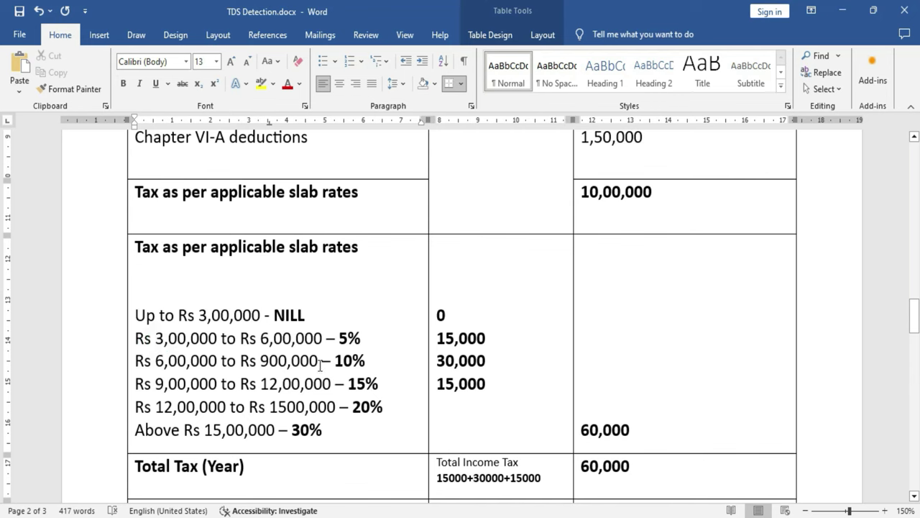
pyautogui.doubleClick(348, 338)
pyautogui.click(389, 355)
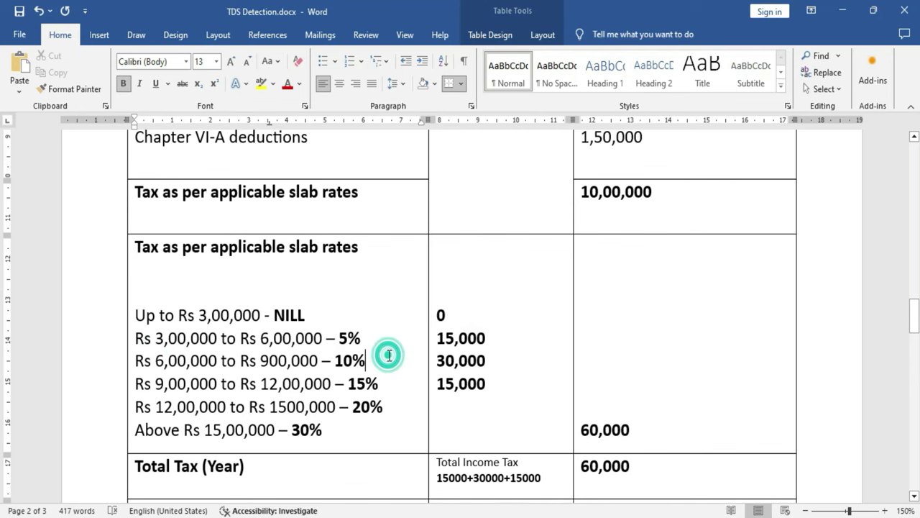
pyautogui.click(369, 338)
pyautogui.scroll(-1, 368, 338)
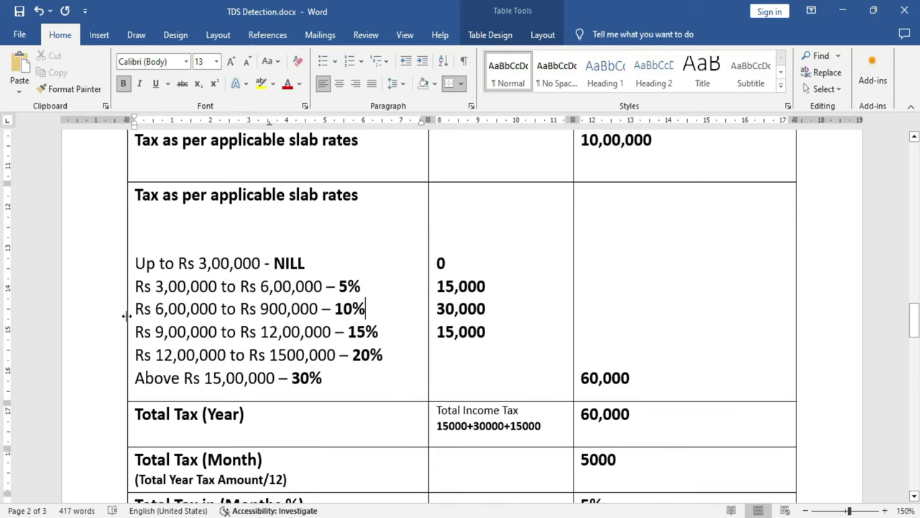
pyautogui.click(153, 309)
pyautogui.click(282, 309)
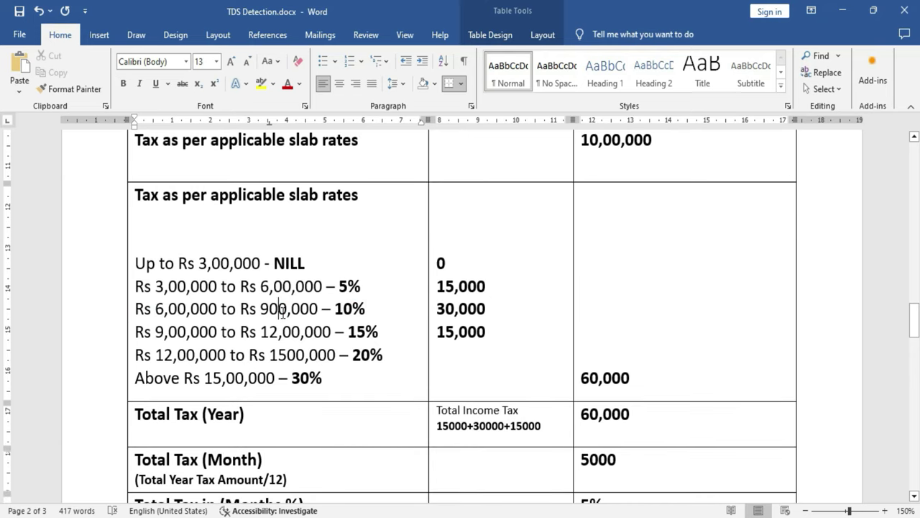
pyautogui.doubleClick(339, 311)
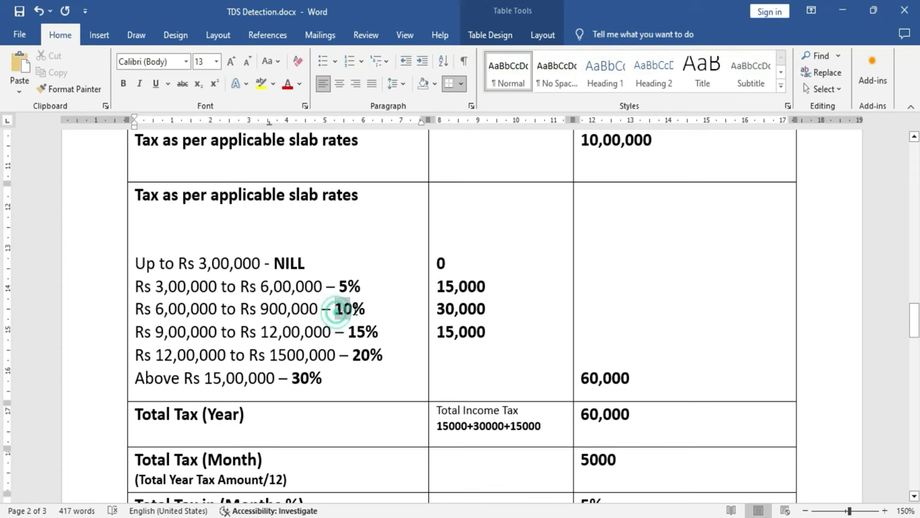
# Step: Highlight the 15%, 20% and 30% slab rates and the 15,00,000 top limit
pyautogui.click(466, 331)
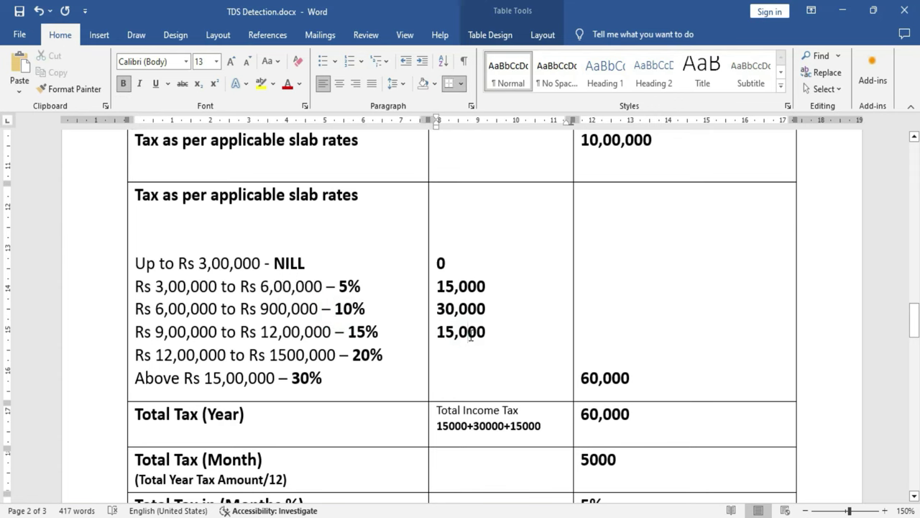
pyautogui.click(158, 331)
pyautogui.click(276, 330)
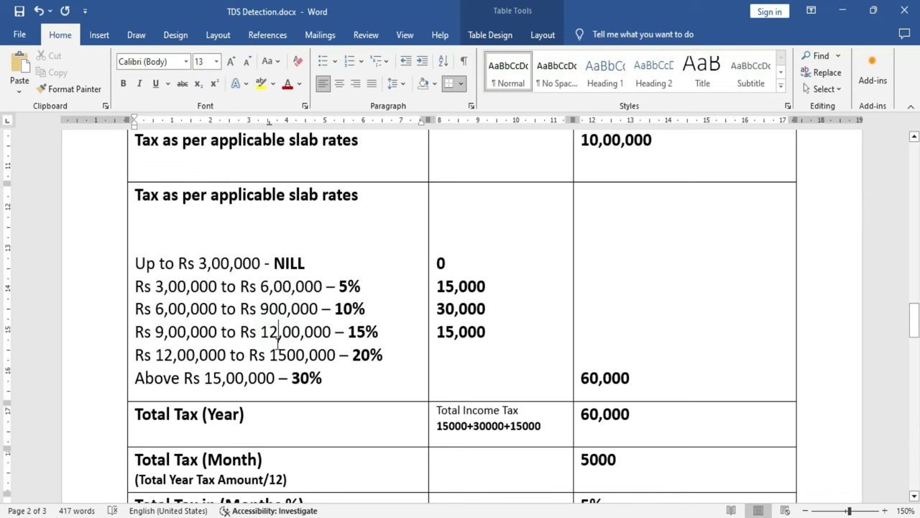
pyautogui.doubleClick(357, 332)
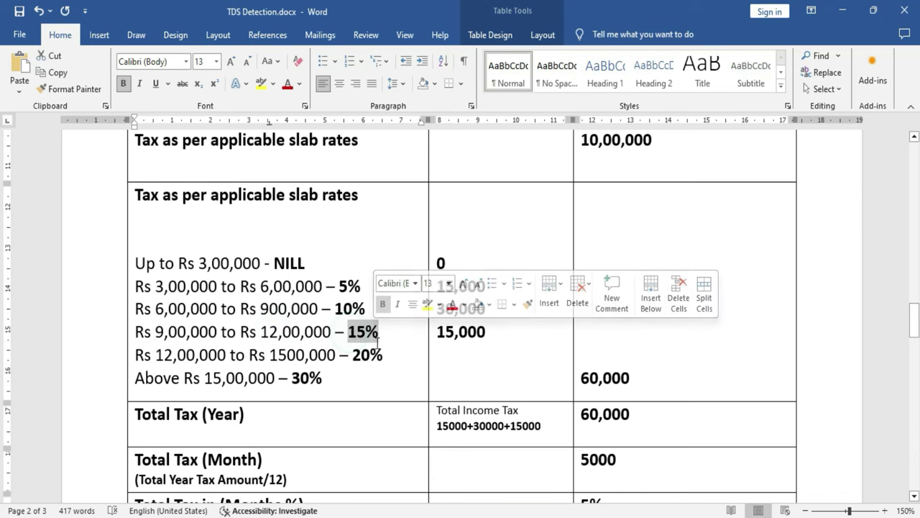
pyautogui.click(429, 352)
pyautogui.click(364, 355)
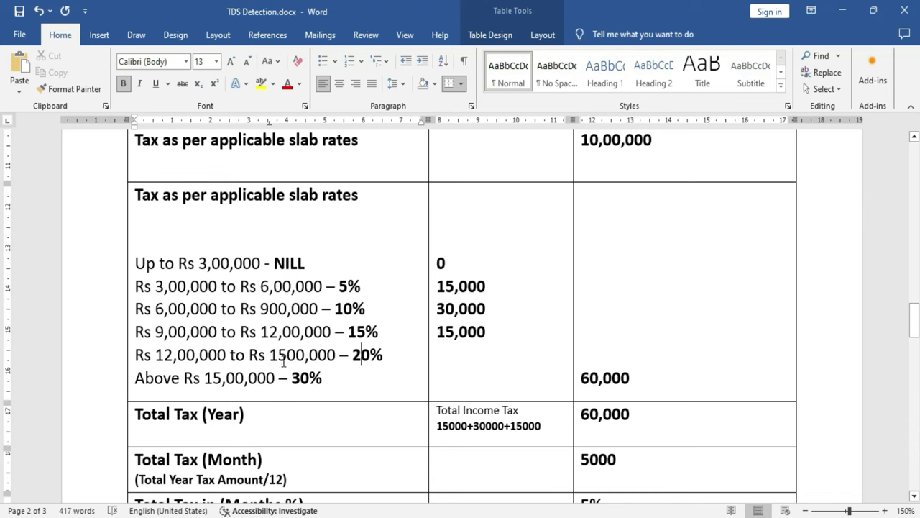
pyautogui.doubleClick(361, 354)
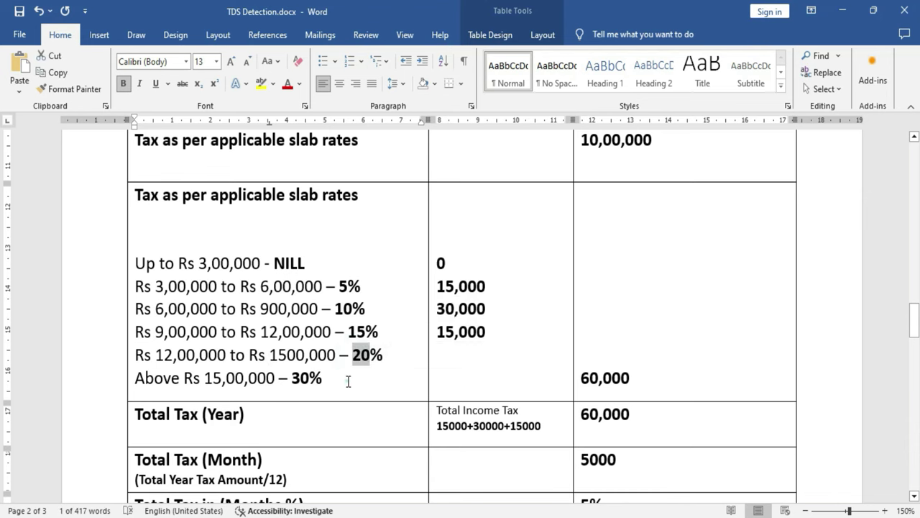
pyautogui.click(348, 379)
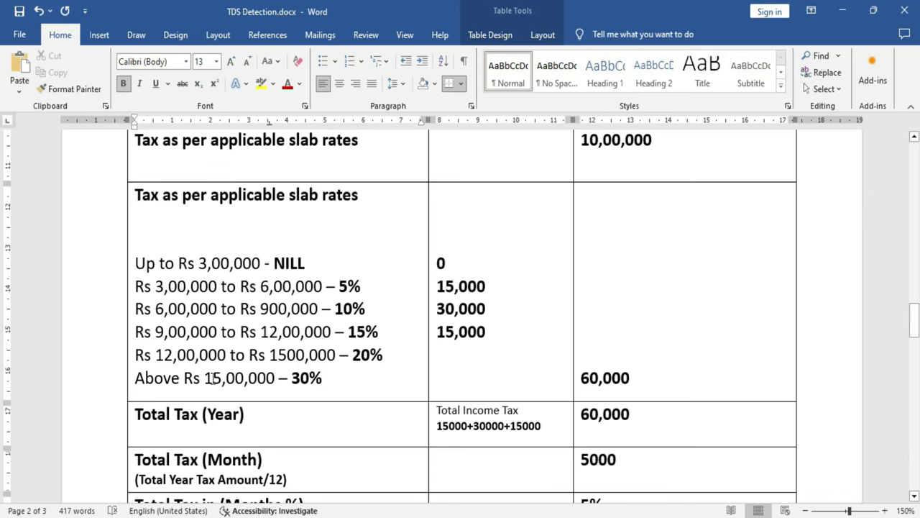
pyautogui.doubleClick(210, 378)
pyautogui.click(269, 383)
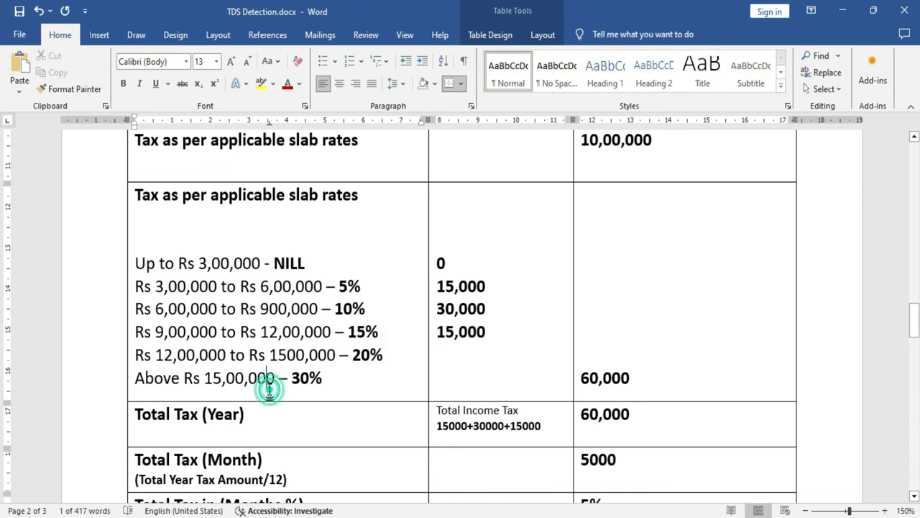
pyautogui.doubleClick(295, 379)
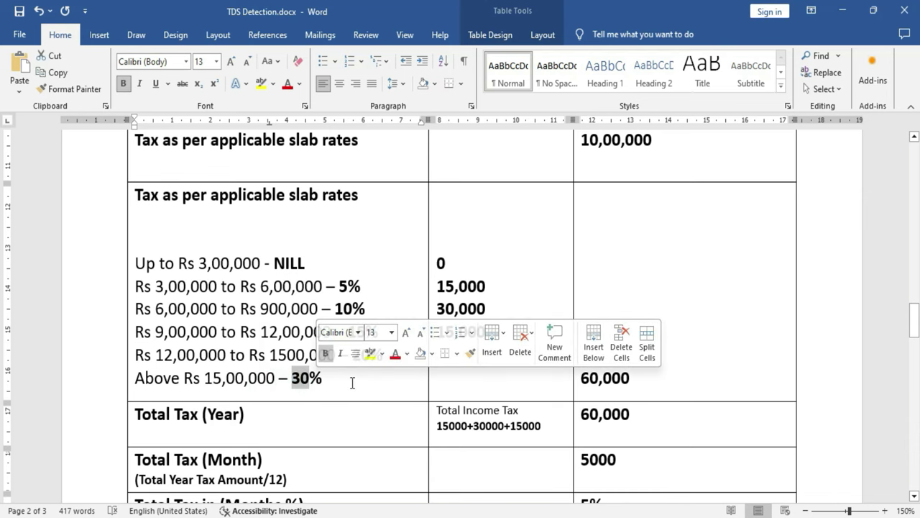
pyautogui.click(620, 262)
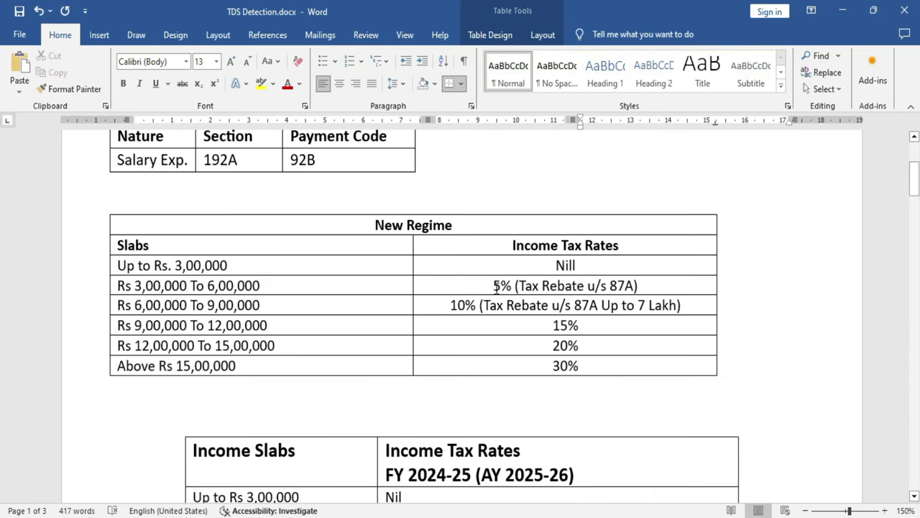
pyautogui.doubleClick(496, 288)
pyautogui.click(569, 289)
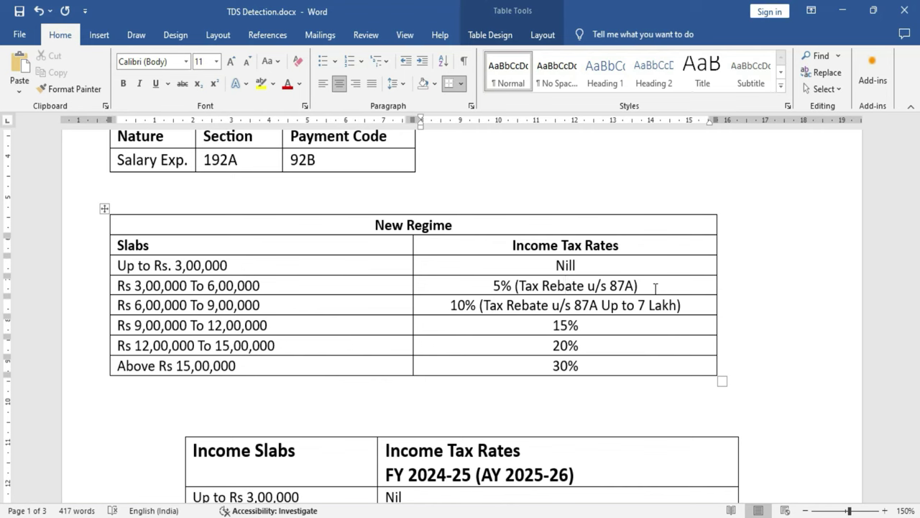
pyautogui.click(137, 305)
pyautogui.click(217, 304)
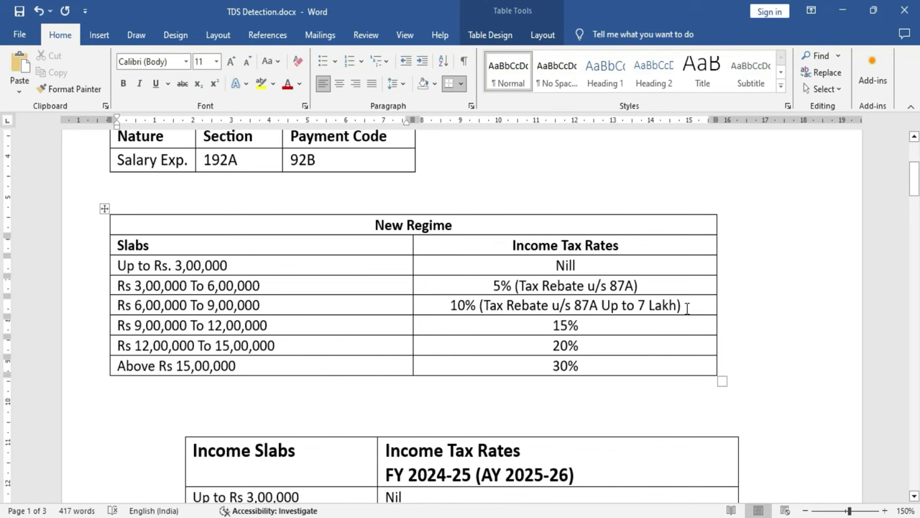
pyautogui.doubleClick(529, 306)
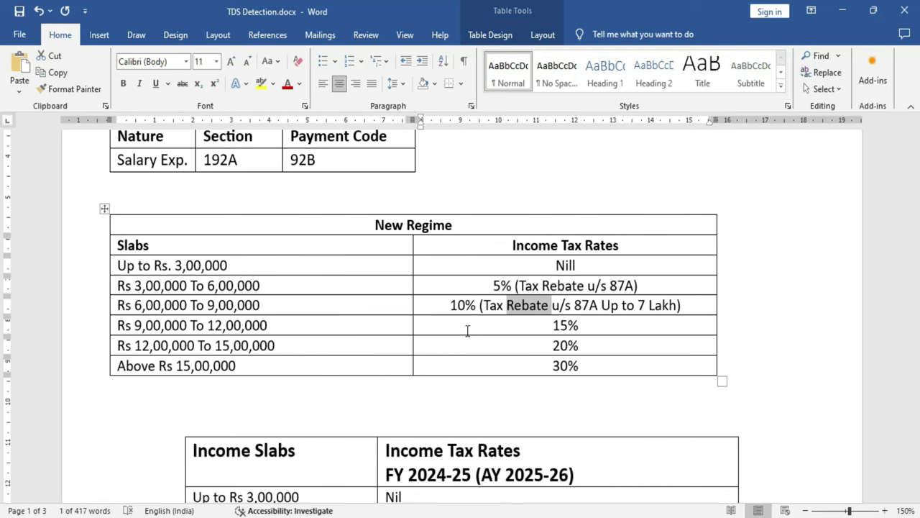
# Step: Mark taxable income 10,00,000, the nil tax, the 5% rate and its 15,000 tax
pyautogui.scroll(-10, 490, 317)
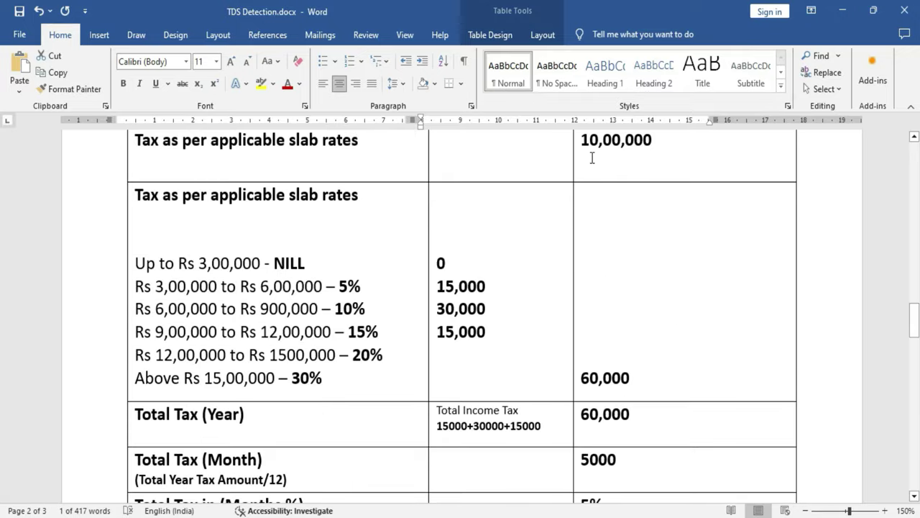
pyautogui.moveTo(581, 142); pyautogui.dragTo(662, 143)
pyautogui.click(631, 253)
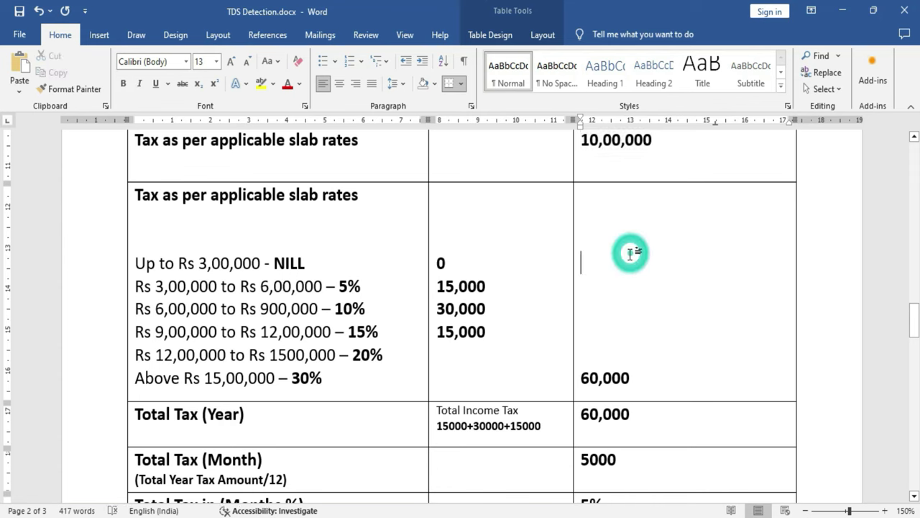
pyautogui.doubleClick(440, 263)
pyautogui.click(501, 289)
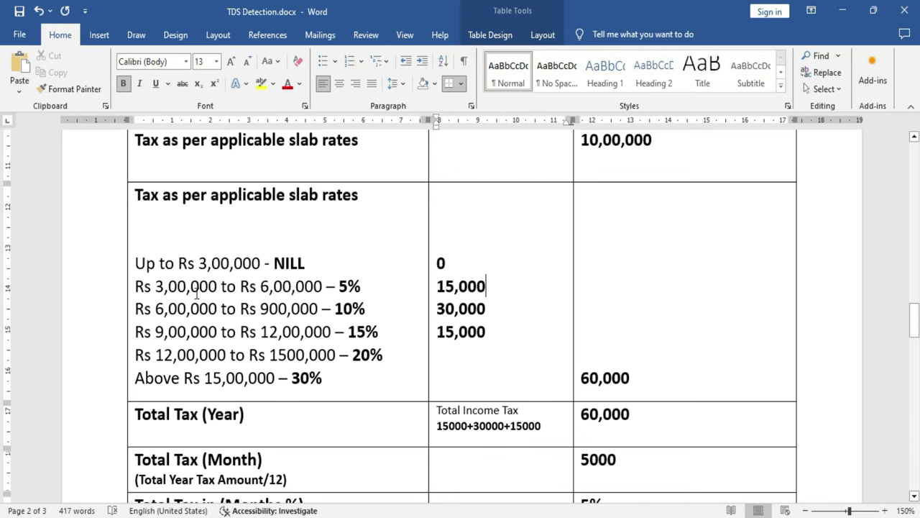
pyautogui.doubleClick(353, 287)
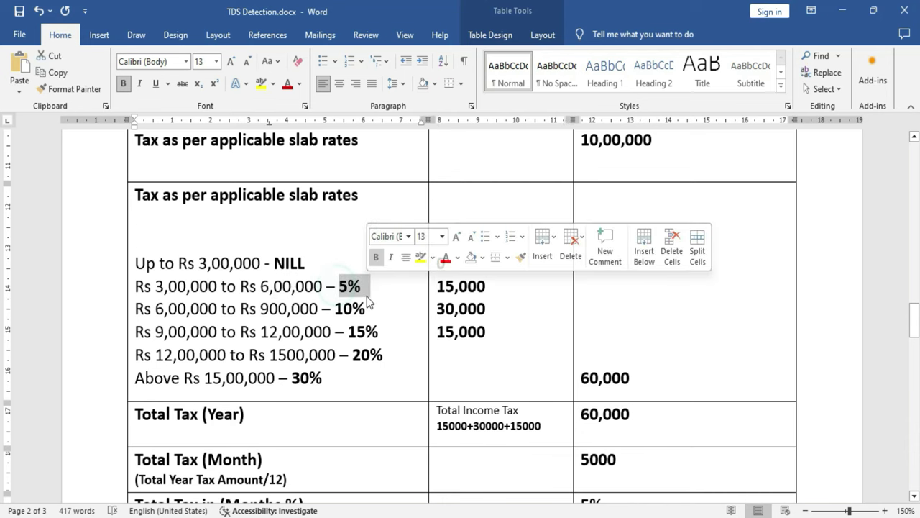
pyautogui.click(467, 331)
pyautogui.moveTo(489, 288); pyautogui.dragTo(436, 287)
pyautogui.click(479, 339)
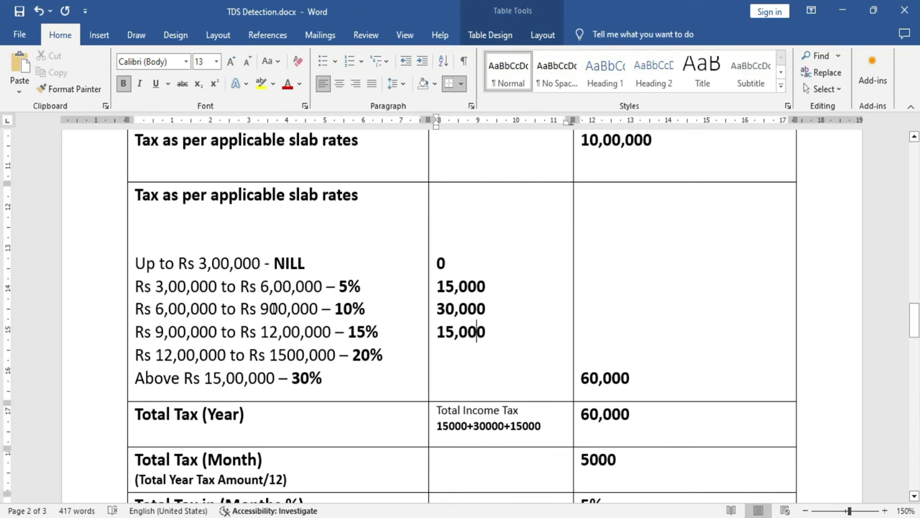
# Step: Mark the 30,000 tax, the 9,00,000–12,00,000 slab, its 15% rate and 15,000 tax
pyautogui.moveTo(489, 309); pyautogui.dragTo(437, 310)
pyautogui.click(464, 353)
pyautogui.click(154, 334)
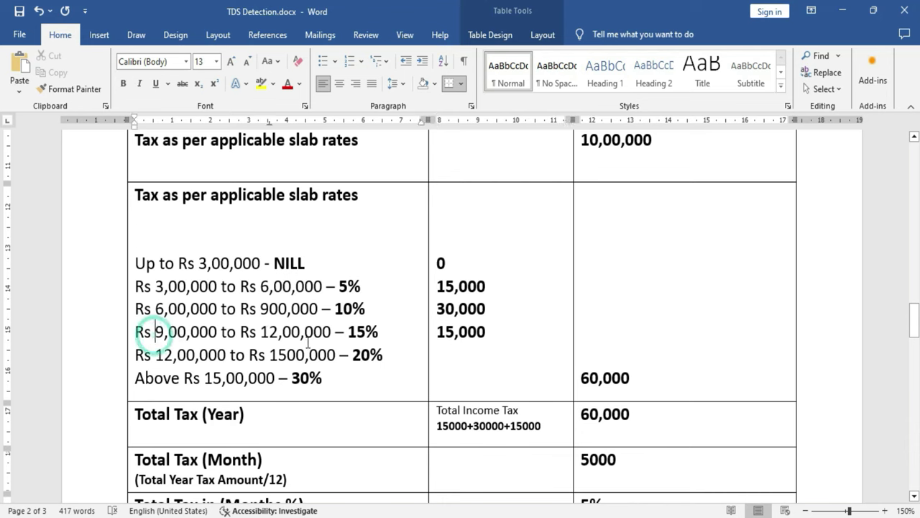
pyautogui.click(283, 331)
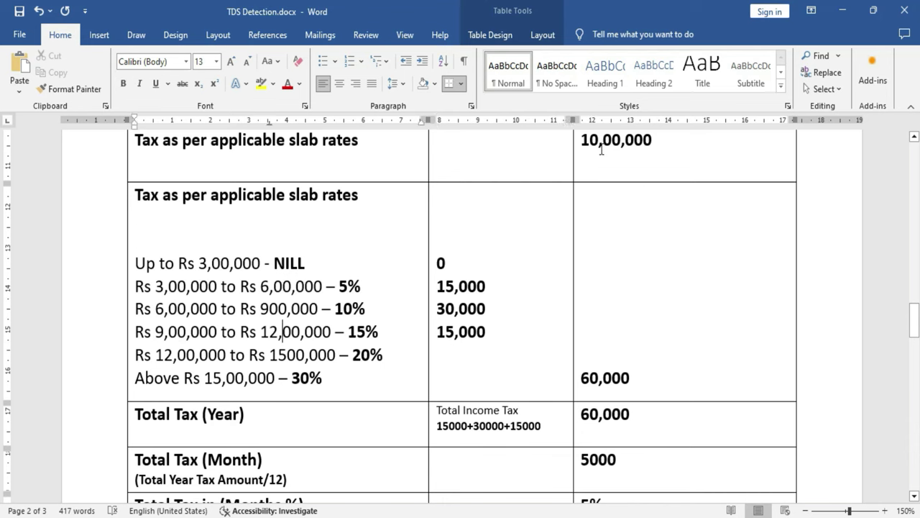
pyautogui.moveTo(660, 140); pyautogui.dragTo(579, 141)
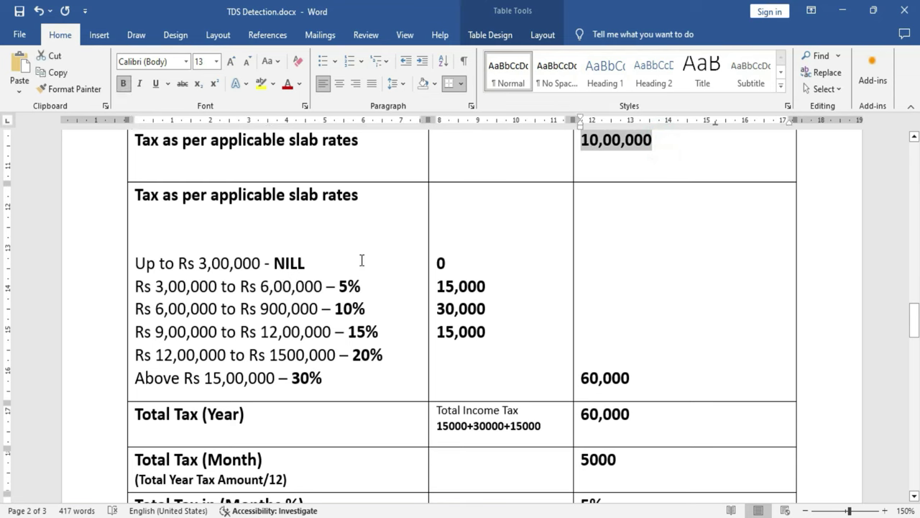
pyautogui.click(581, 141)
pyautogui.click(481, 284)
pyautogui.click(481, 298)
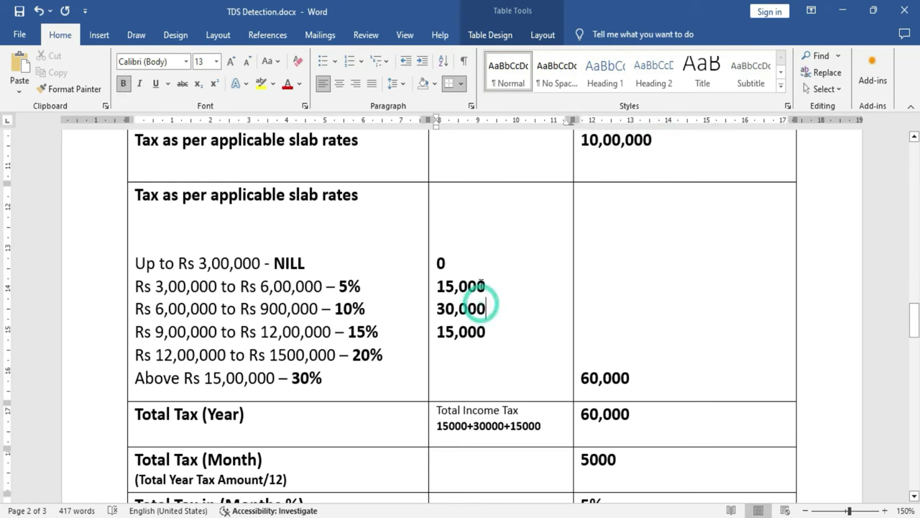
pyautogui.click(156, 331)
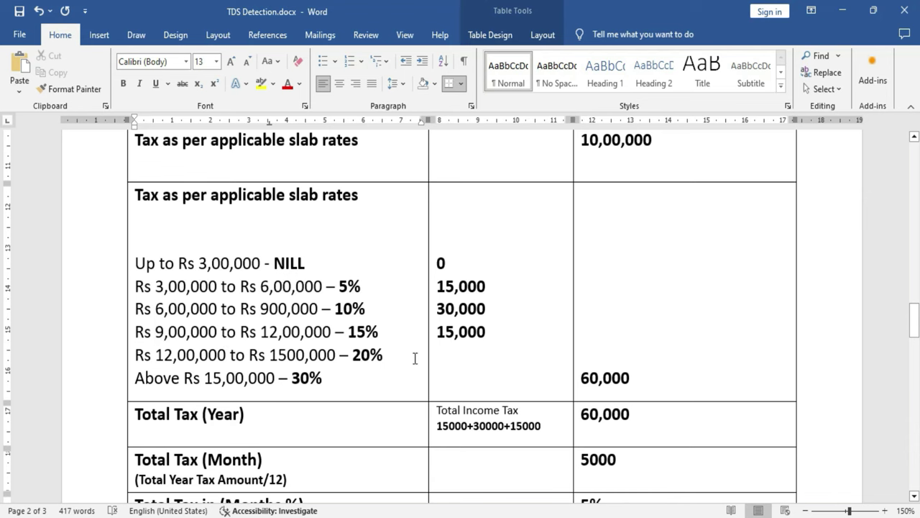
pyautogui.moveTo(348, 333); pyautogui.dragTo(378, 333)
pyautogui.click(453, 349)
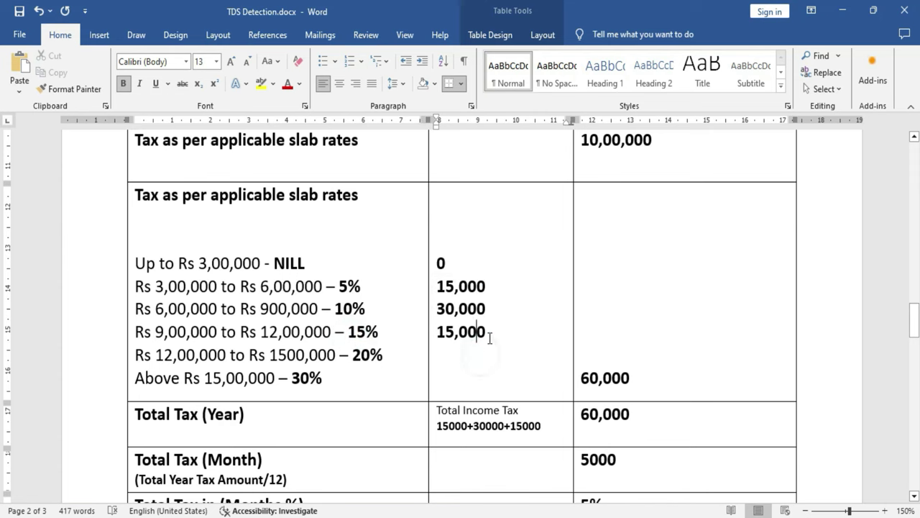
pyautogui.moveTo(487, 335); pyautogui.dragTo(441, 336)
pyautogui.click(457, 375)
# Step: Switch to Slab Rate.xlsx and review rows 6–7: 300000 incomes with 0 and 15000 tax
pyautogui.hotkey('alt', 'Tab')
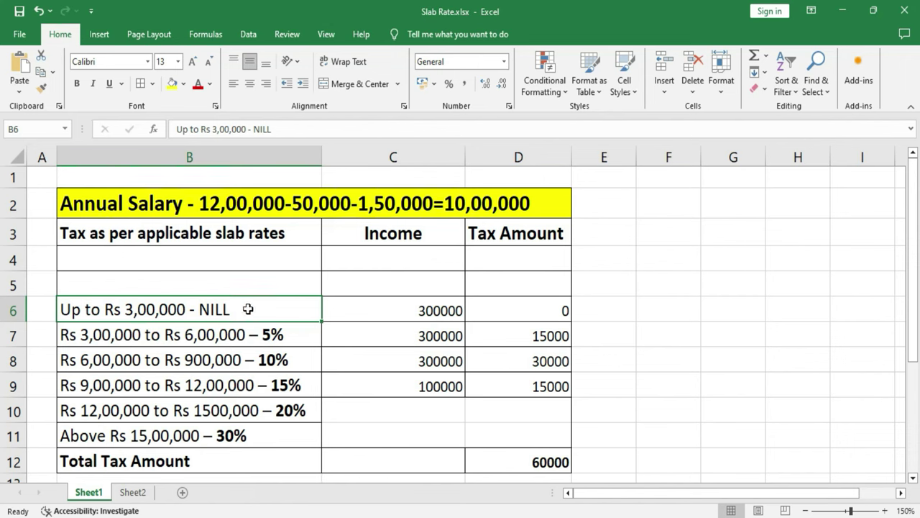
pyautogui.click(425, 310)
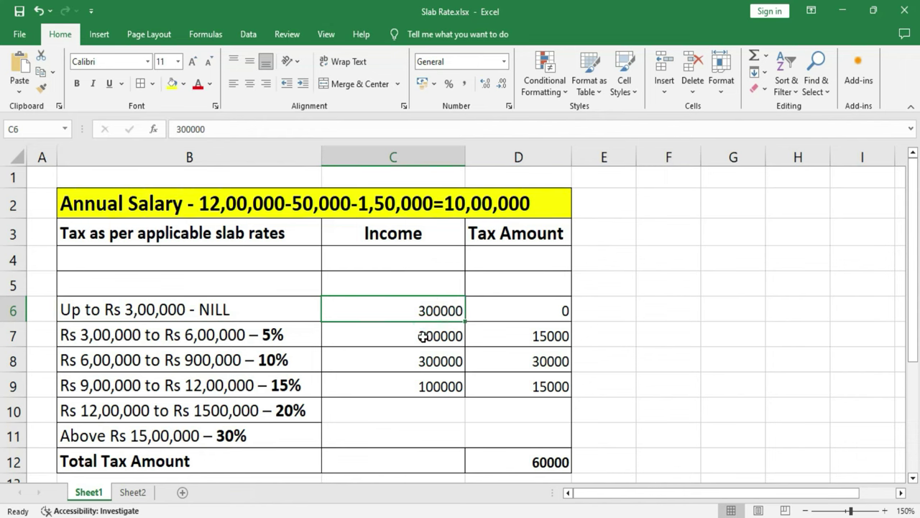
pyautogui.click(532, 310)
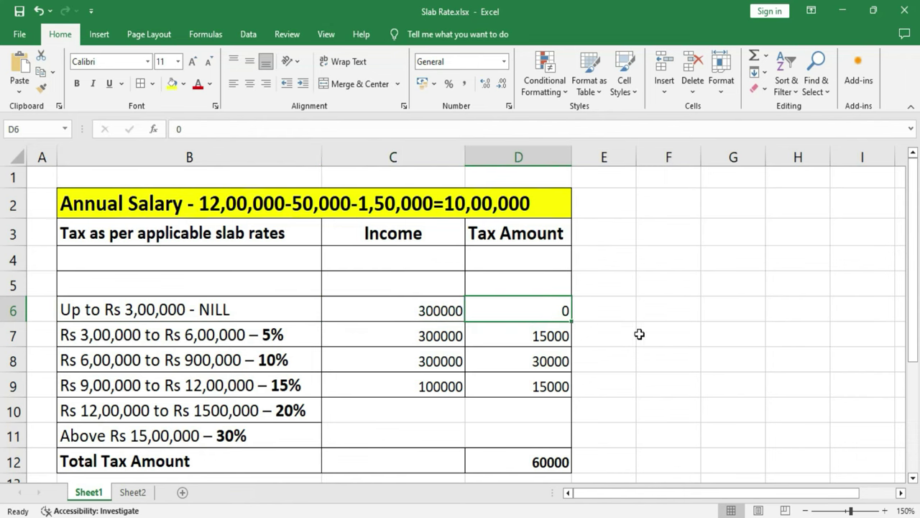
pyautogui.click(119, 334)
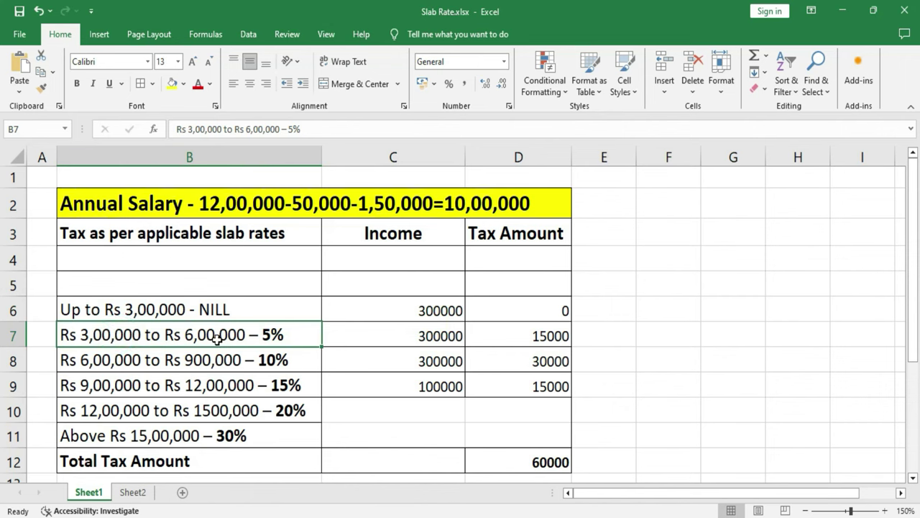
pyautogui.click(441, 333)
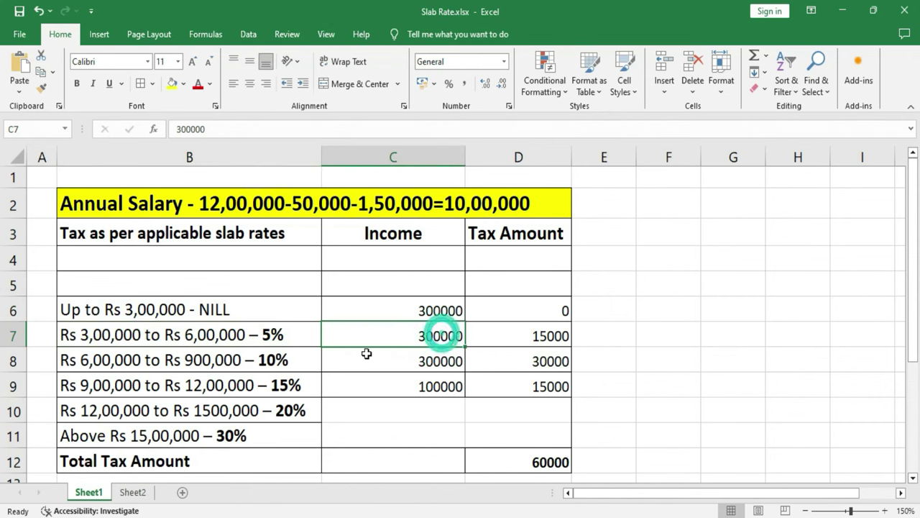
pyautogui.click(540, 336)
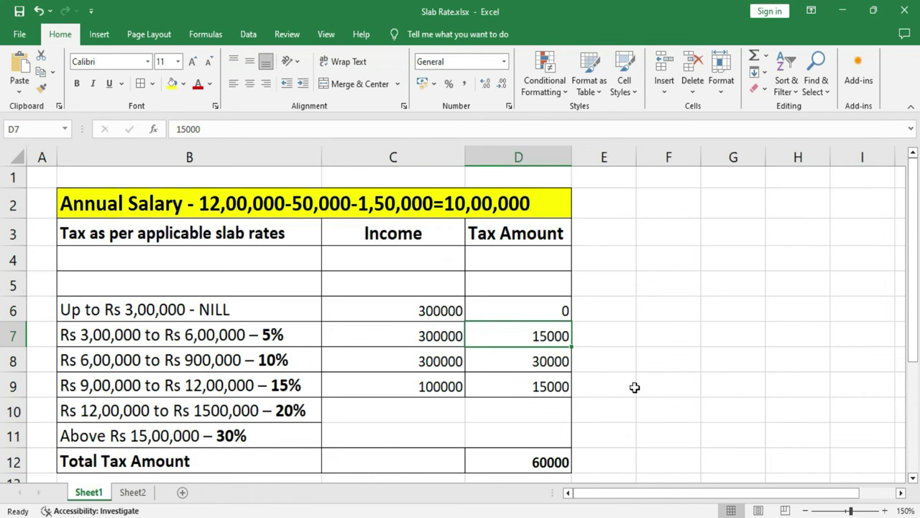
# Step: Clear D7:D9 and enter =C7*5% in D7, giving 15000
pyautogui.hotkey('shift', 'Down')
pyautogui.hotkey('shift', 'Down')
pyautogui.press('Delete')
pyautogui.press('Left')
pyautogui.press('Right')
pyautogui.write('=')
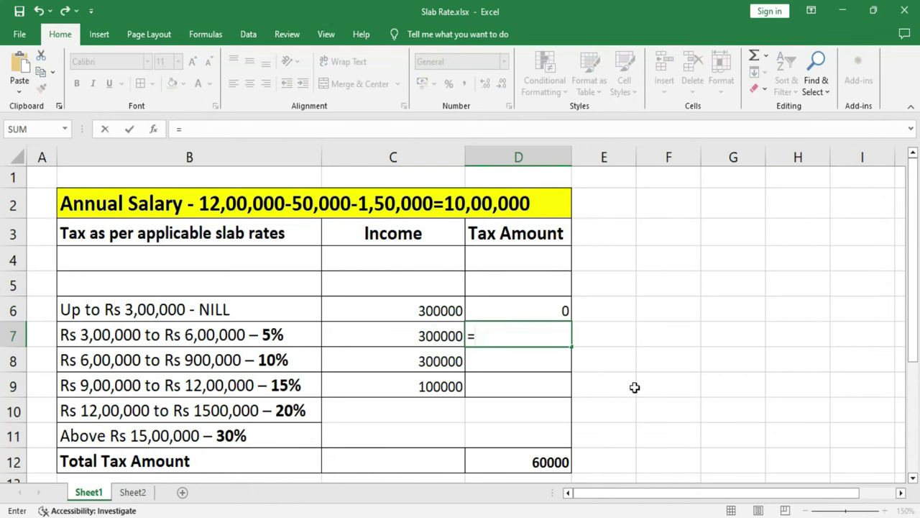
pyautogui.press('Left')
pyautogui.write('*')
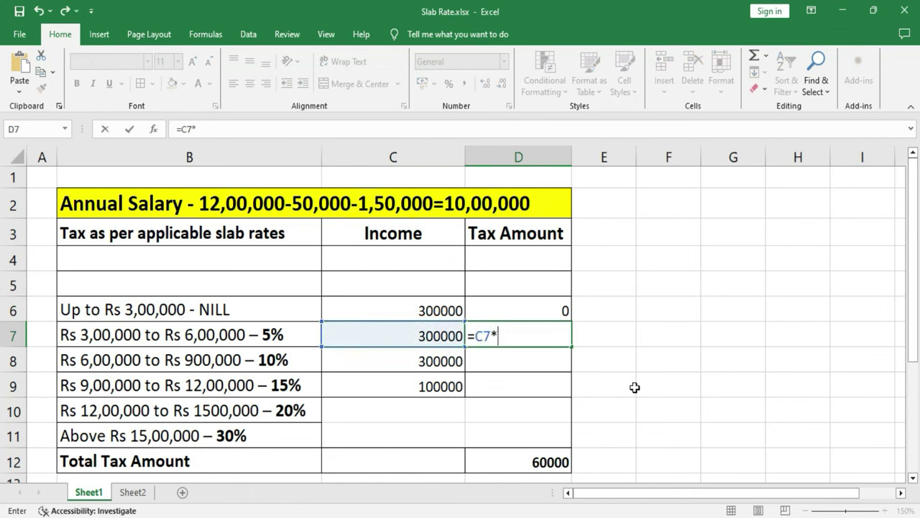
pyautogui.write('5%')
pyautogui.press('Return')
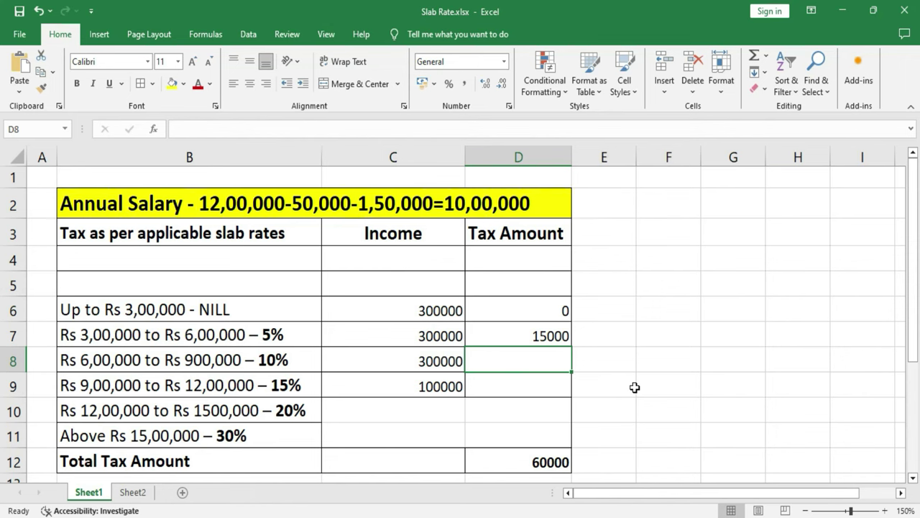
pyautogui.click(561, 337)
pyautogui.click(545, 338)
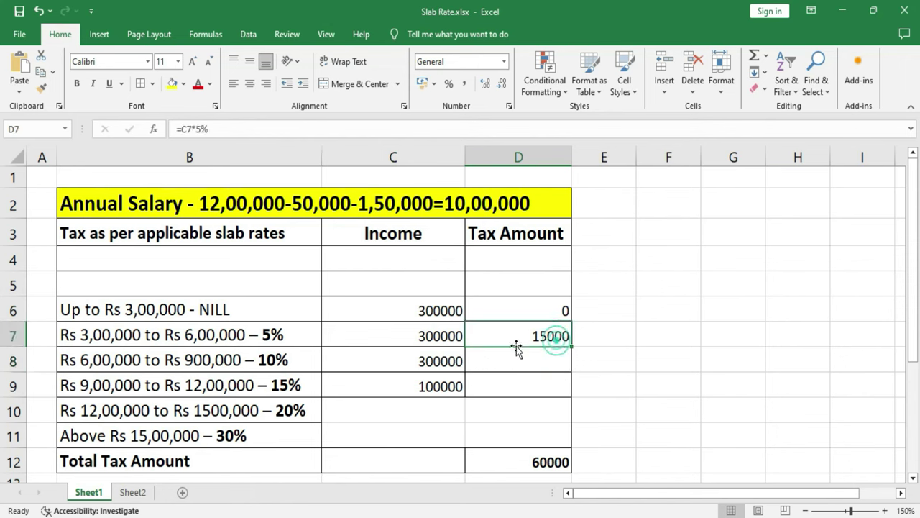
# Step: Enter =C8*10% in D8 for the 10% slab, giving 30000
pyautogui.click(421, 361)
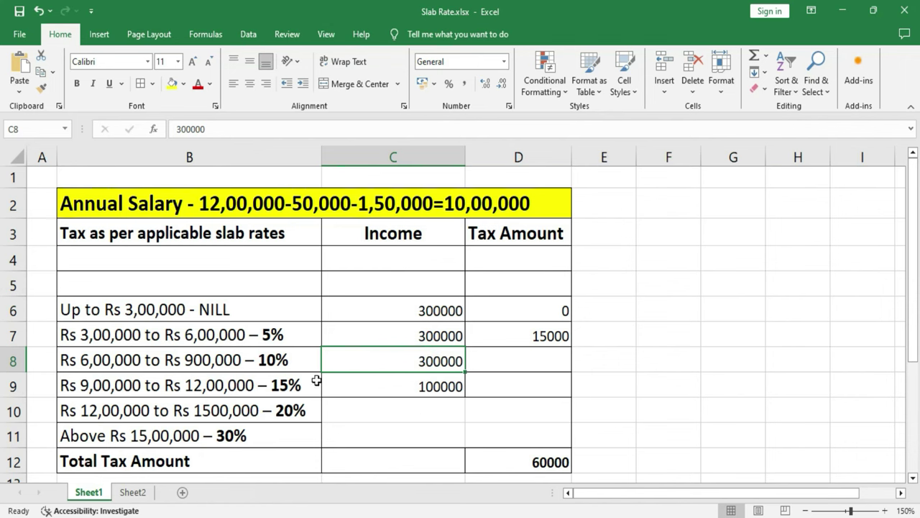
pyautogui.click(447, 363)
pyautogui.click(284, 359)
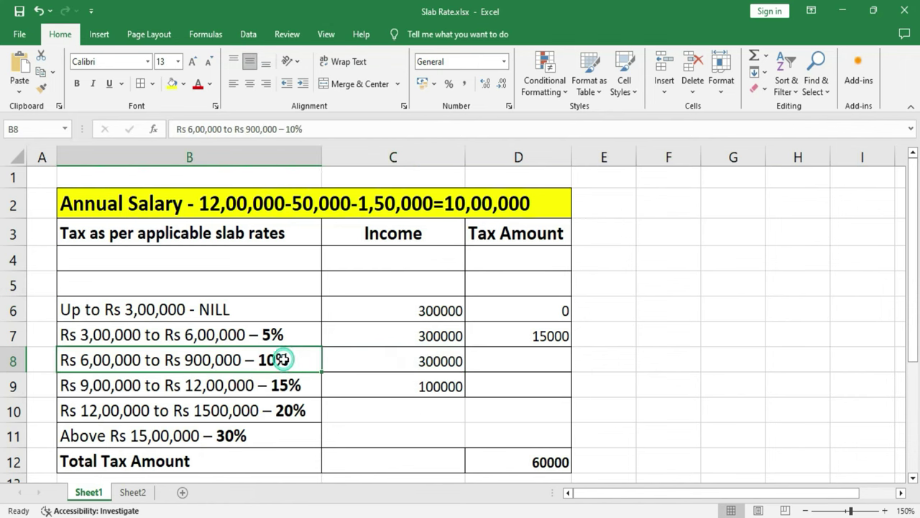
pyautogui.click(548, 363)
pyautogui.write('=')
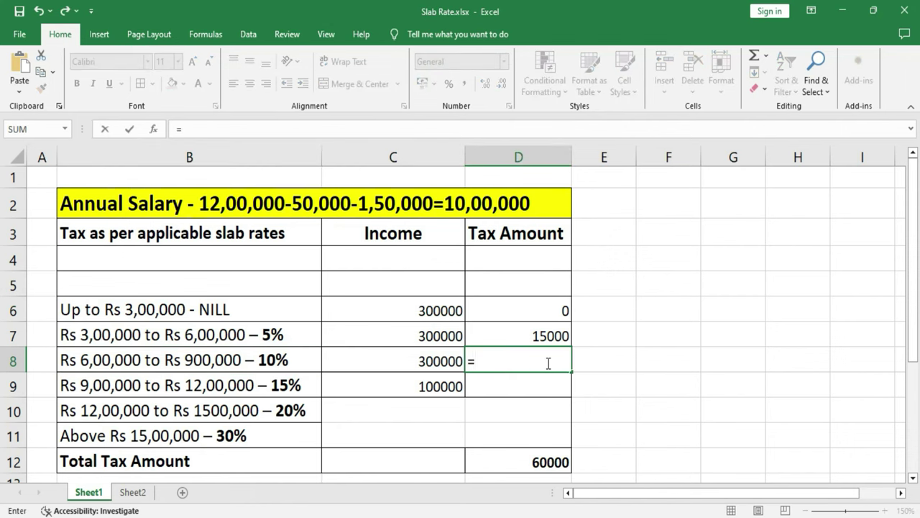
pyautogui.press('Left')
pyautogui.write('*10%')
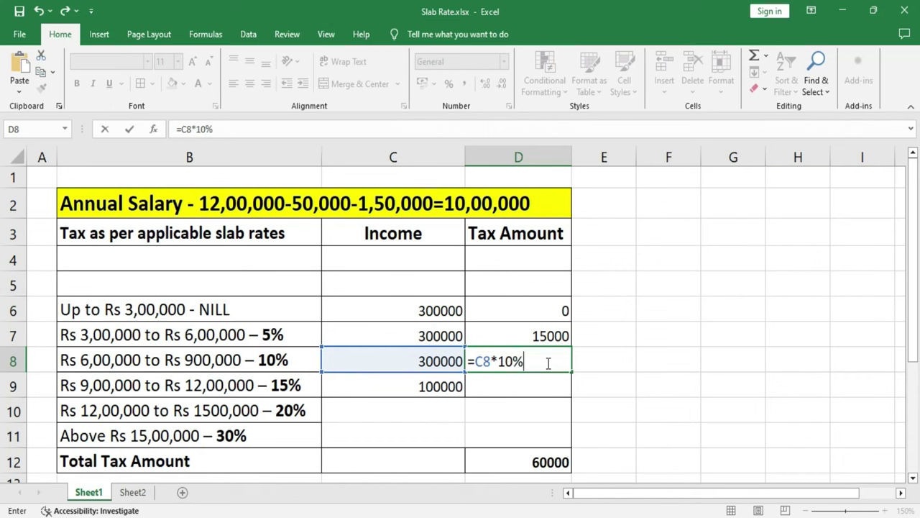
pyautogui.press('Return')
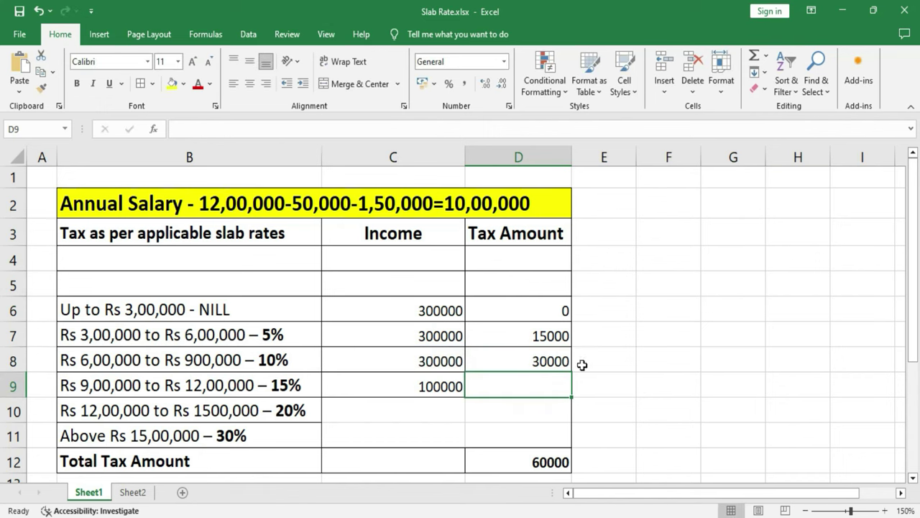
pyautogui.click(552, 360)
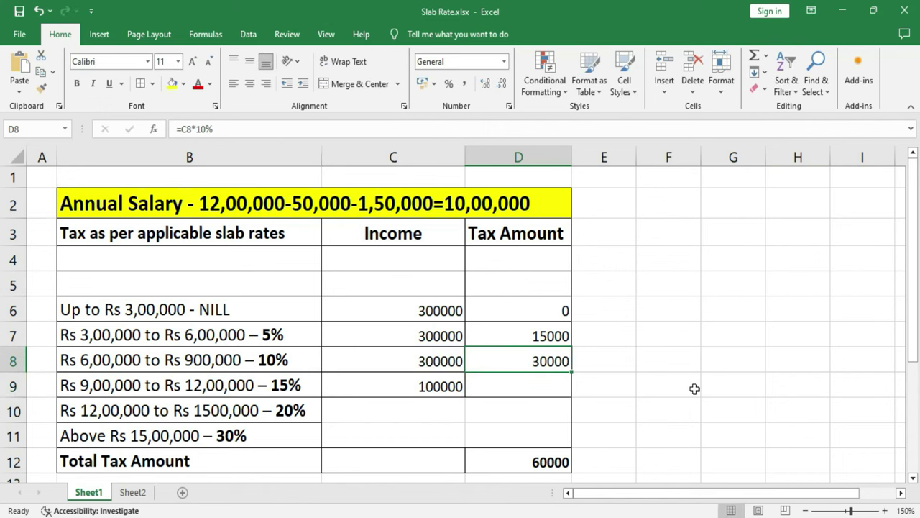
pyautogui.click(561, 388)
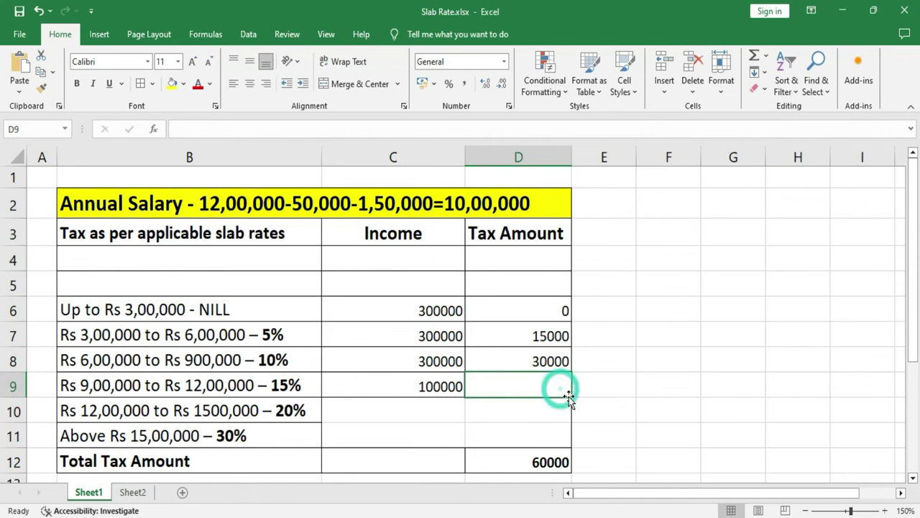
# Step: Review the 10,00,000 taxable salary and the 300000 and 100000 slab incomes
pyautogui.click(480, 204)
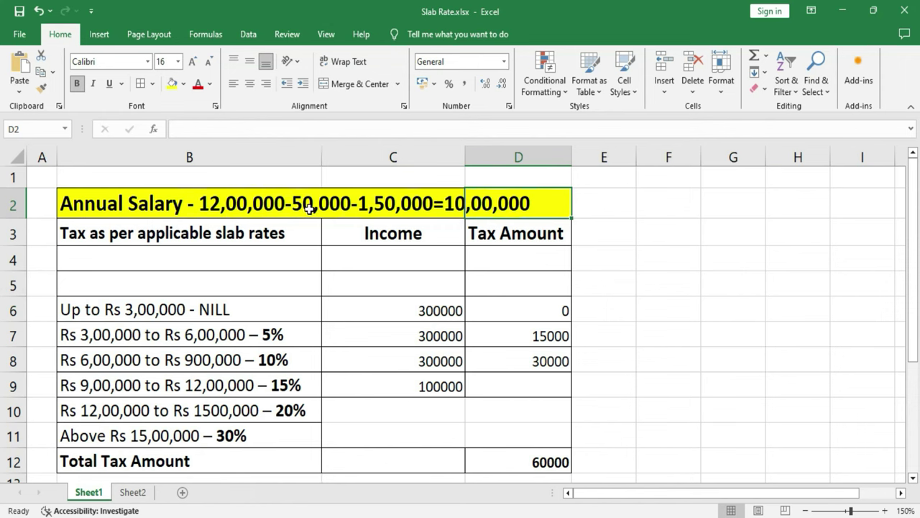
pyautogui.click(447, 203)
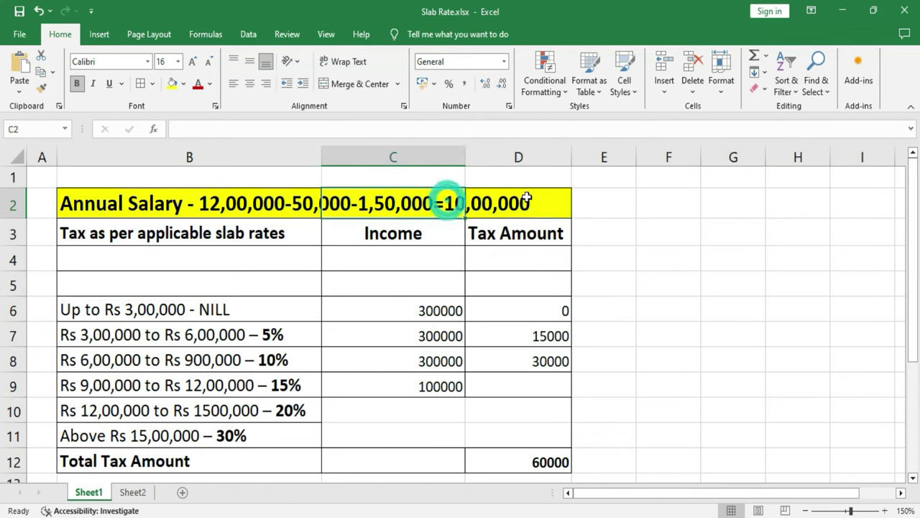
pyautogui.click(433, 309)
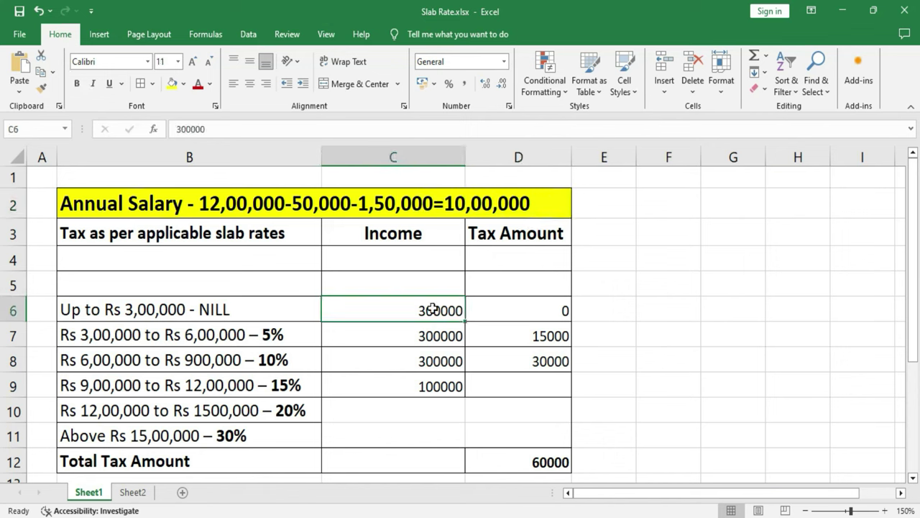
pyautogui.moveTo(432, 309); pyautogui.dragTo(435, 360)
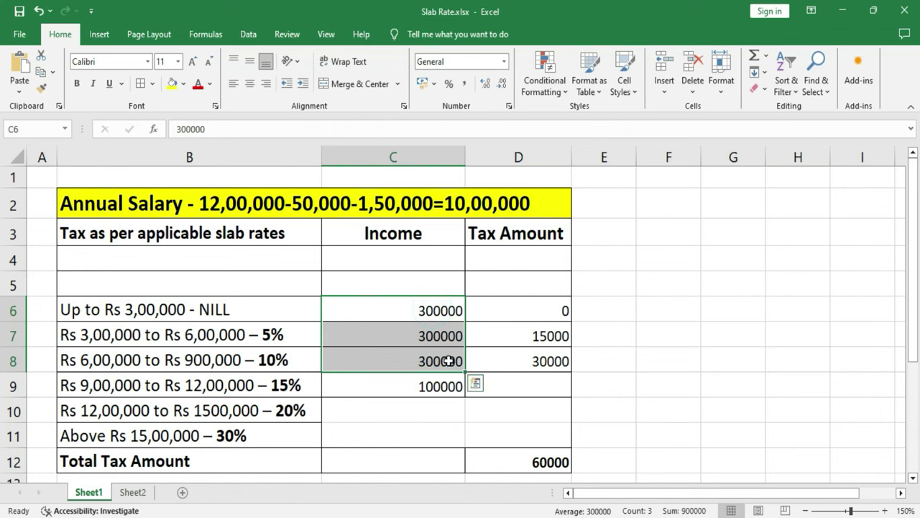
pyautogui.click(591, 353)
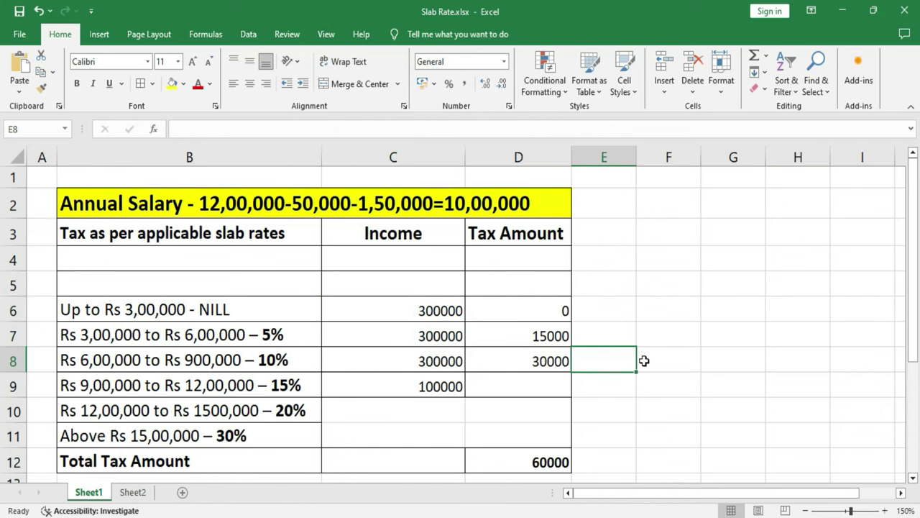
pyautogui.click(432, 386)
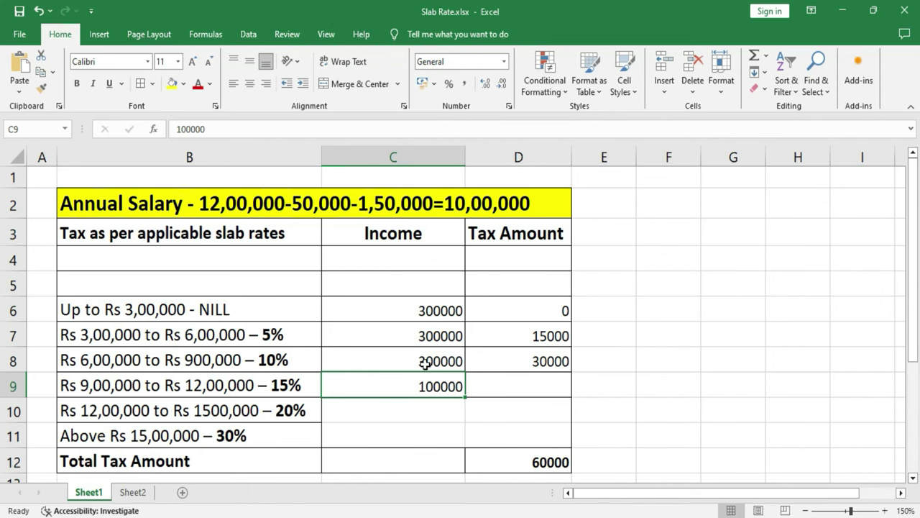
pyautogui.click(279, 386)
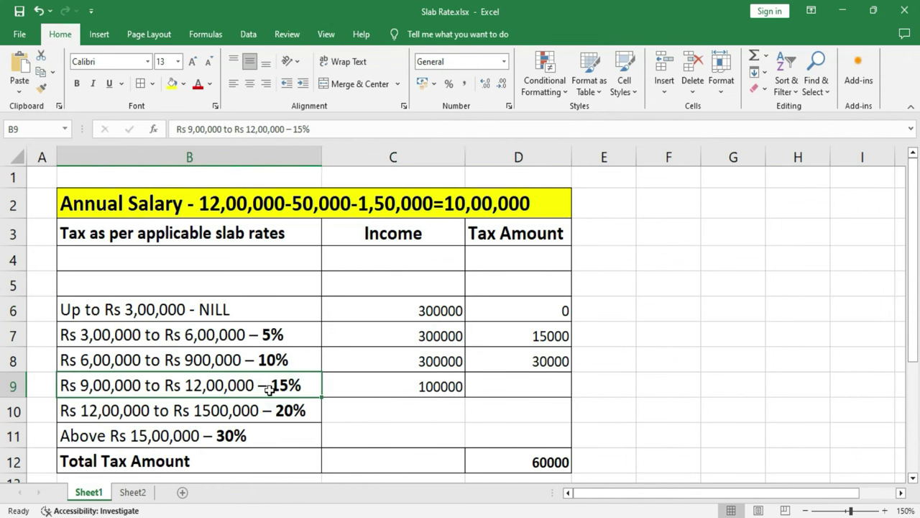
pyautogui.click(438, 386)
# Step: Enter =C9*15% in D9 to get the 15000 tax
pyautogui.click(559, 384)
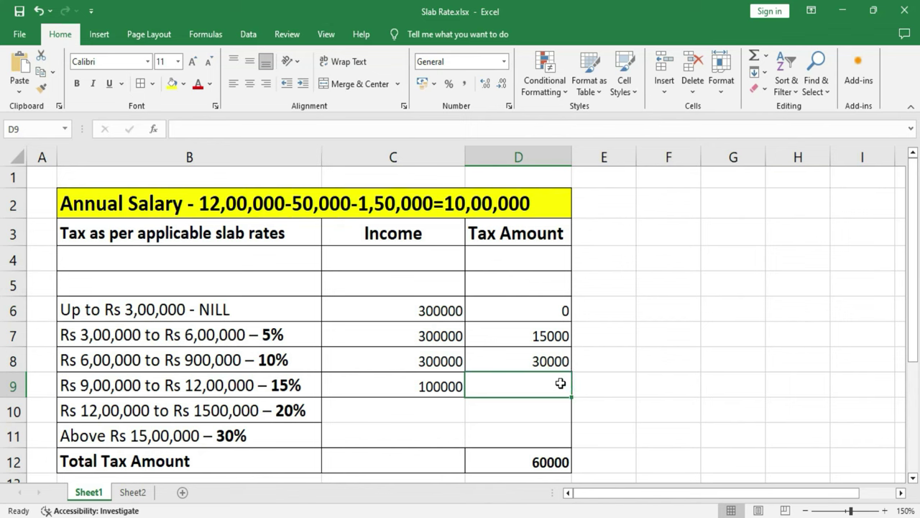
pyautogui.write('=')
pyautogui.press('Left')
pyautogui.write('*1')
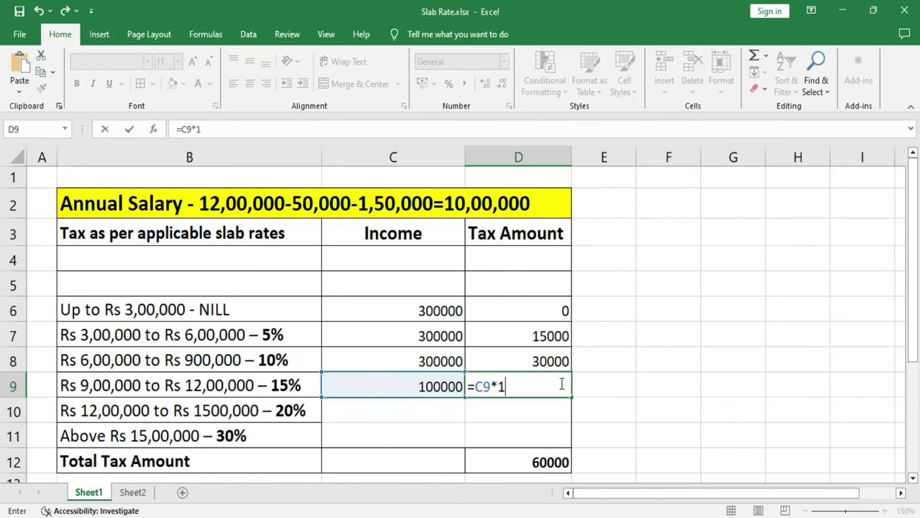
pyautogui.write('5%')
pyautogui.press('Return')
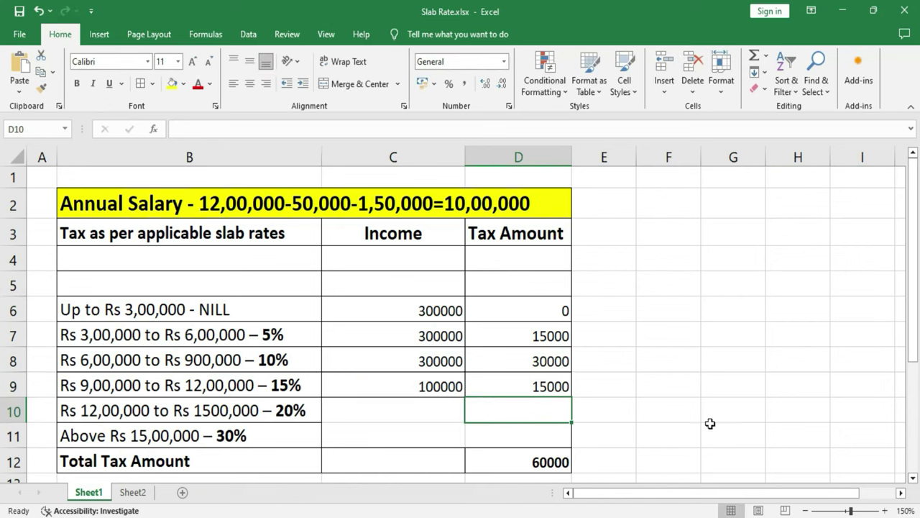
pyautogui.click(536, 386)
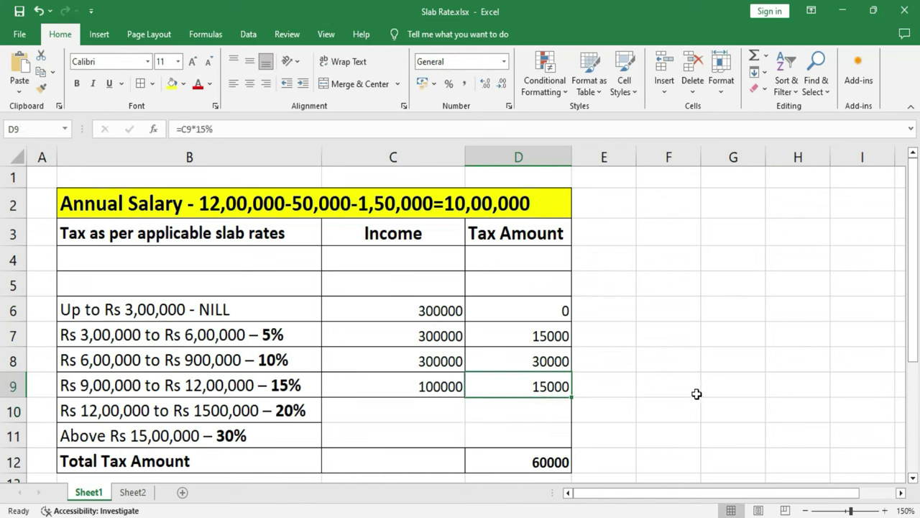
# Step: Select the slab taxes to confirm the 60000 total, then return to Word
pyautogui.click(554, 313)
pyautogui.hotkey('shift', 'Down')
pyautogui.hotkey('shift', 'Down')
pyautogui.hotkey('shift', 'Down')
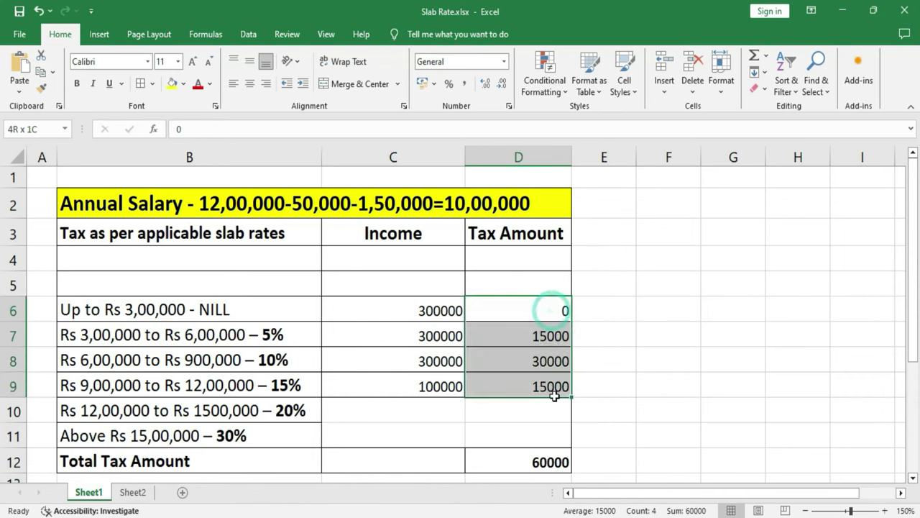
pyautogui.click(539, 464)
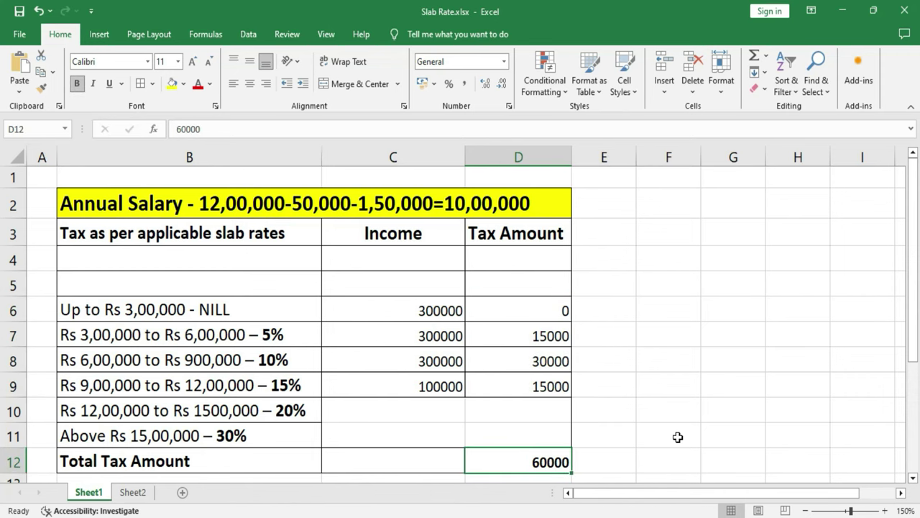
pyautogui.hotkey('alt', 'Tab')
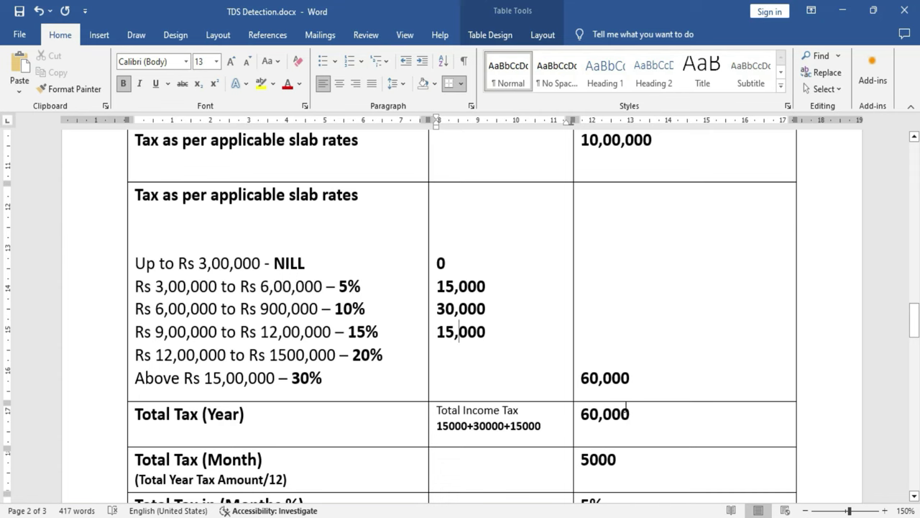
pyautogui.doubleClick(633, 376)
pyautogui.click(665, 419)
pyautogui.scroll(-3, 664, 425)
pyautogui.click(406, 375)
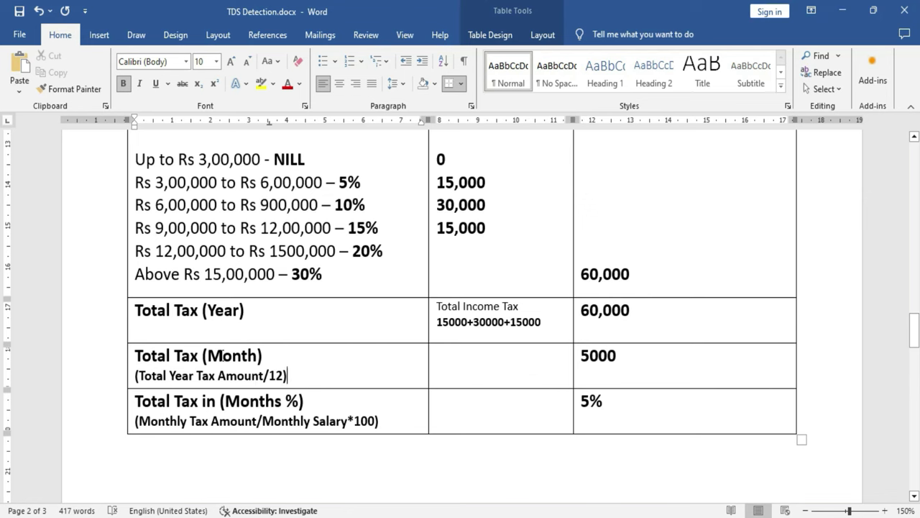
pyautogui.moveTo(213, 351); pyautogui.dragTo(262, 355)
pyautogui.click(365, 366)
pyautogui.moveTo(637, 312); pyautogui.dragTo(582, 314)
# Step: Replace the hard-coded monthly 5000 with a field {=60000/12} updated to show 5000
pyautogui.click(640, 322)
pyautogui.click(629, 369)
pyautogui.moveTo(639, 356); pyautogui.dragTo(581, 356)
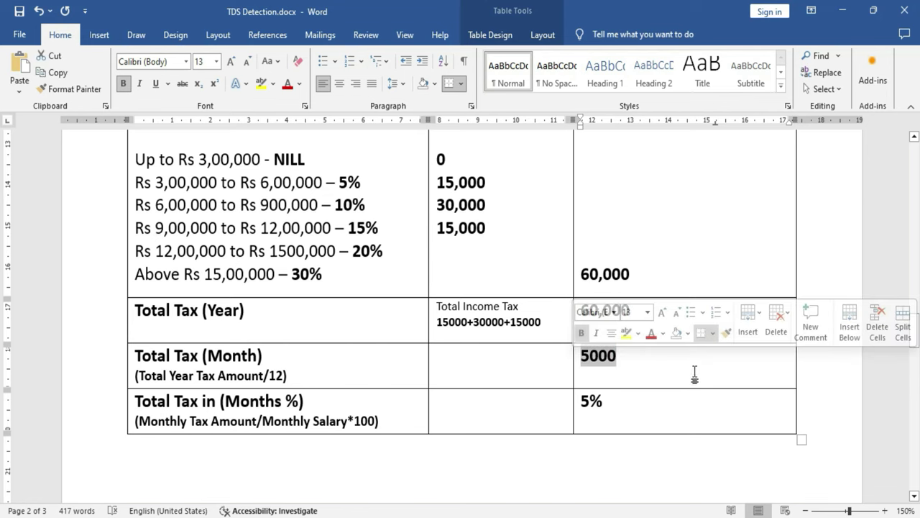
pyautogui.click(716, 375)
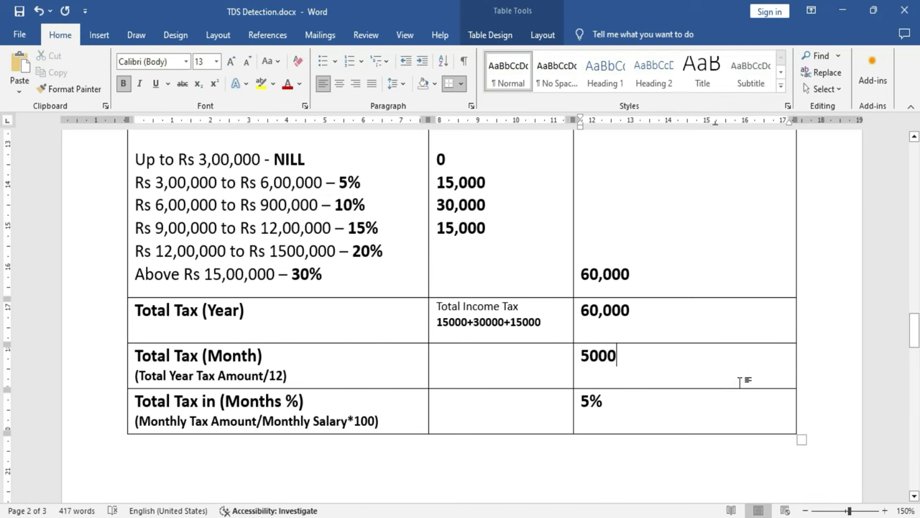
pyautogui.press('BackSpace')
pyautogui.press('BackSpace')
pyautogui.press('BackSpace')
pyautogui.press('BackSpace')
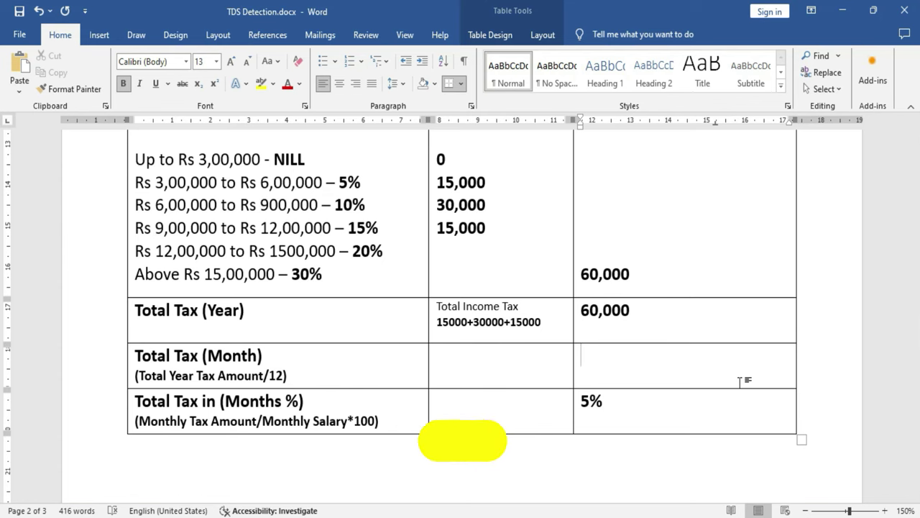
pyautogui.hotkey('ctrl', 'F9')
pyautogui.write('=')
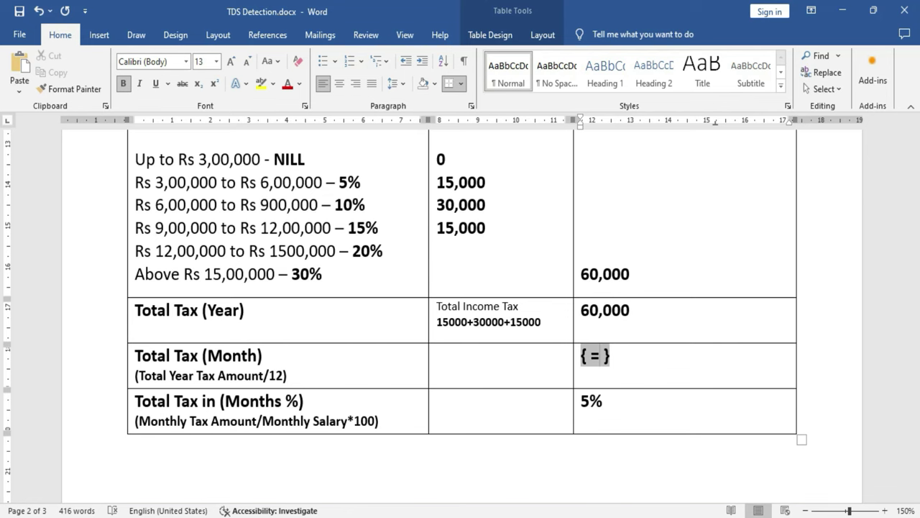
pyautogui.write('60000')
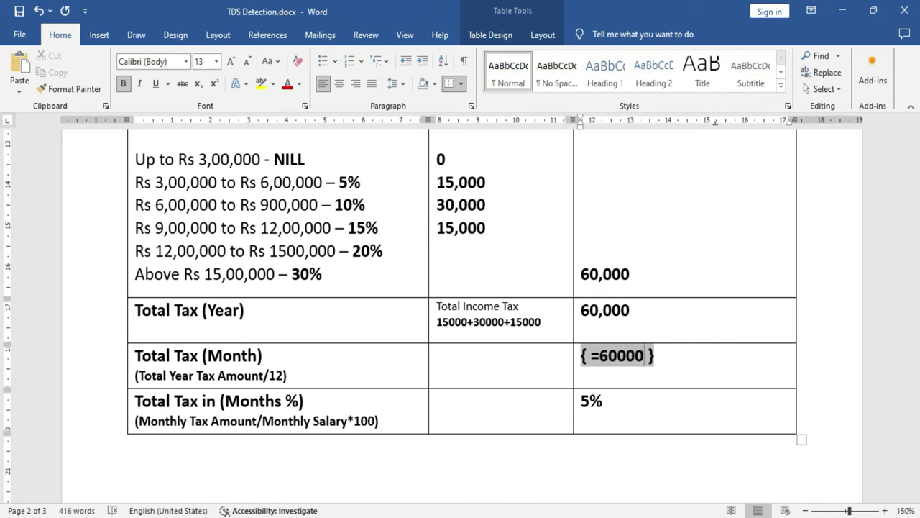
pyautogui.write('/12')
pyautogui.press('F9')
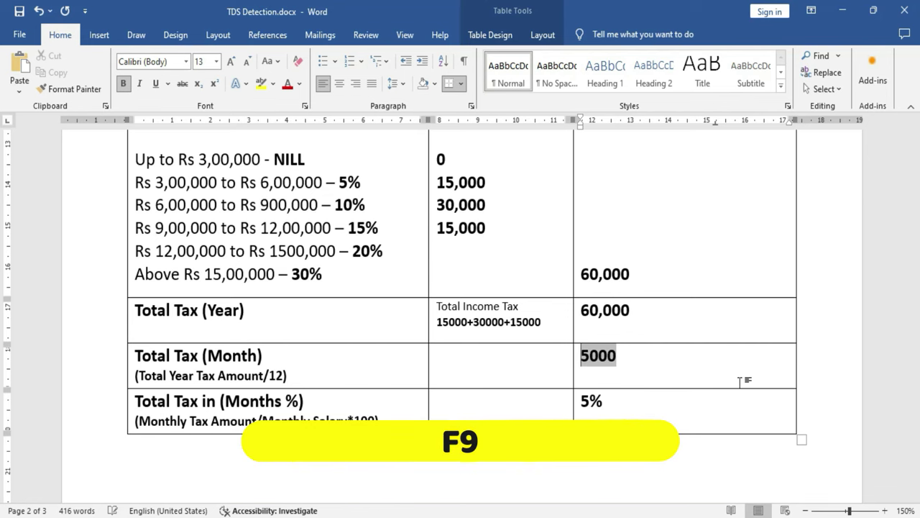
pyautogui.click(653, 368)
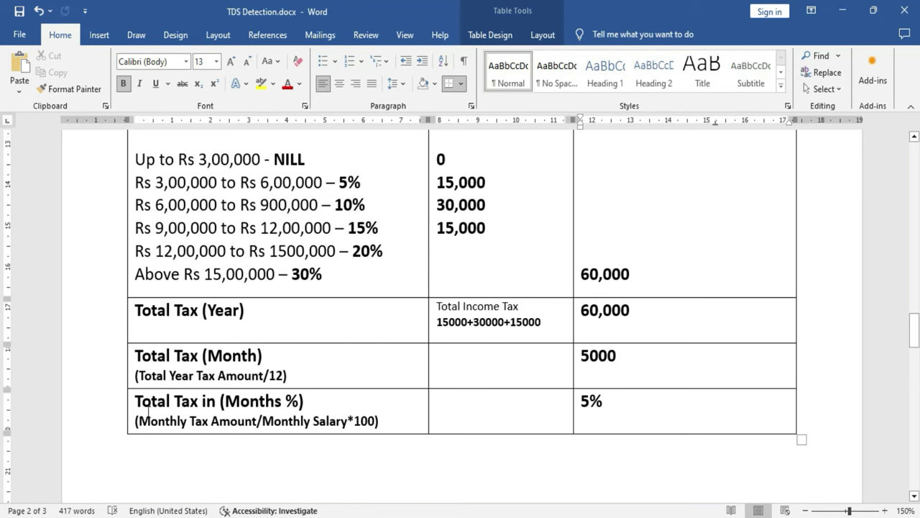
pyautogui.moveTo(286, 404); pyautogui.dragTo(304, 403)
pyautogui.click(345, 407)
# Step: Clear the typed 5% from the Total Tax in (Months %) cell
pyautogui.click(608, 404)
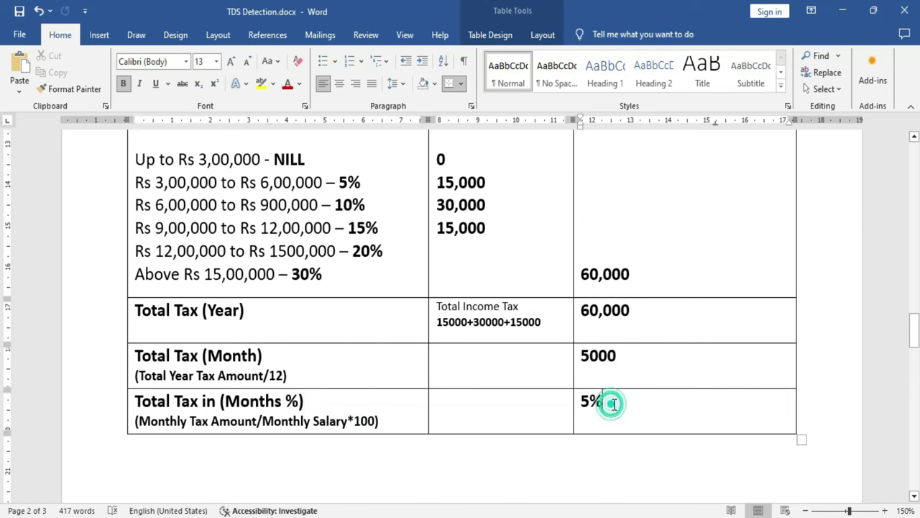
pyautogui.press('BackSpace')
pyautogui.hotkey('shift', 'Left')
pyautogui.press('BackSpace')
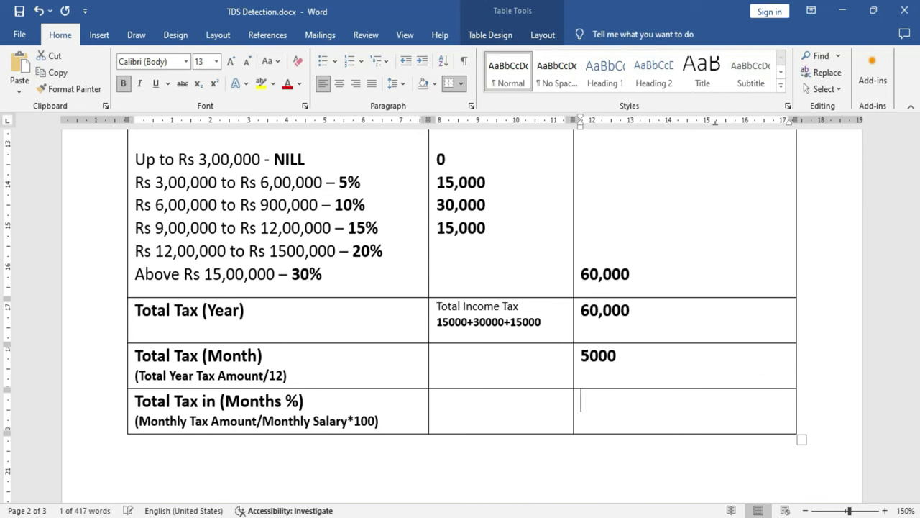
# Step: Insert the field { =5000/100000*100 }, update it to 5 and append % after the result
pyautogui.hotkey('ctrl', 'F9')
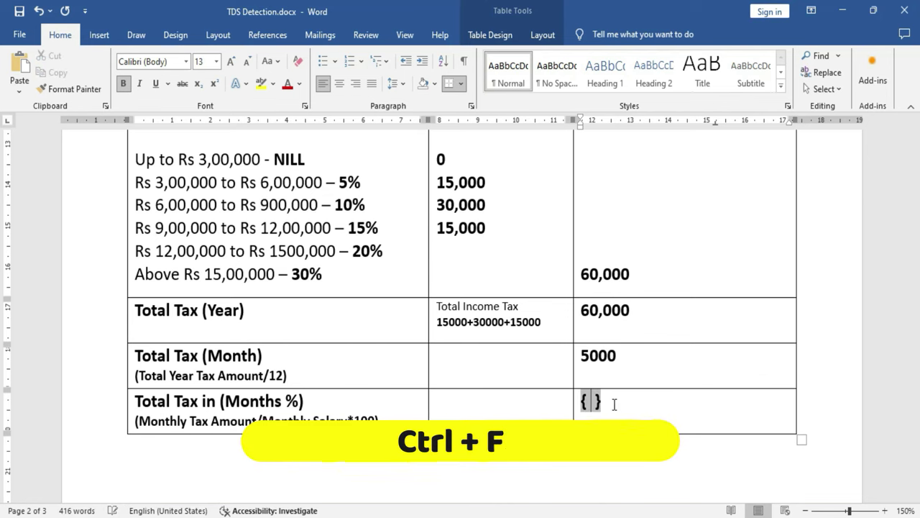
pyautogui.write('=')
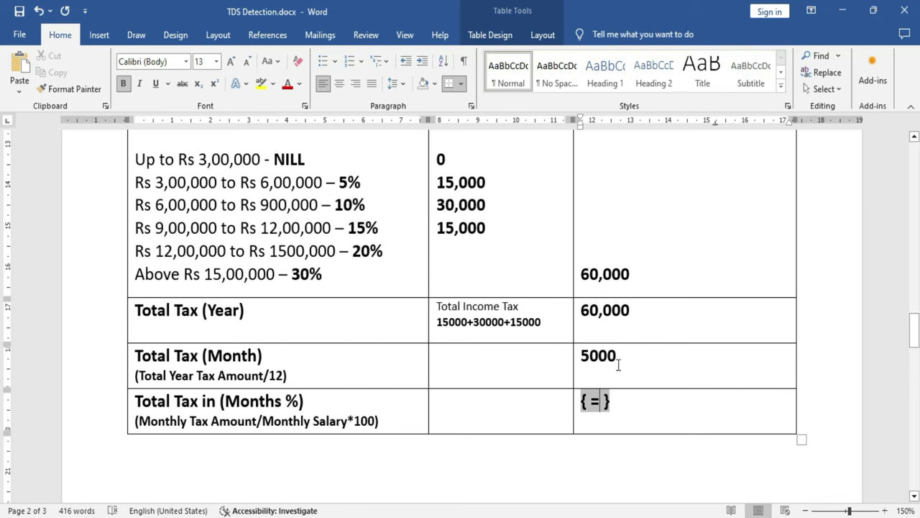
pyautogui.write('5')
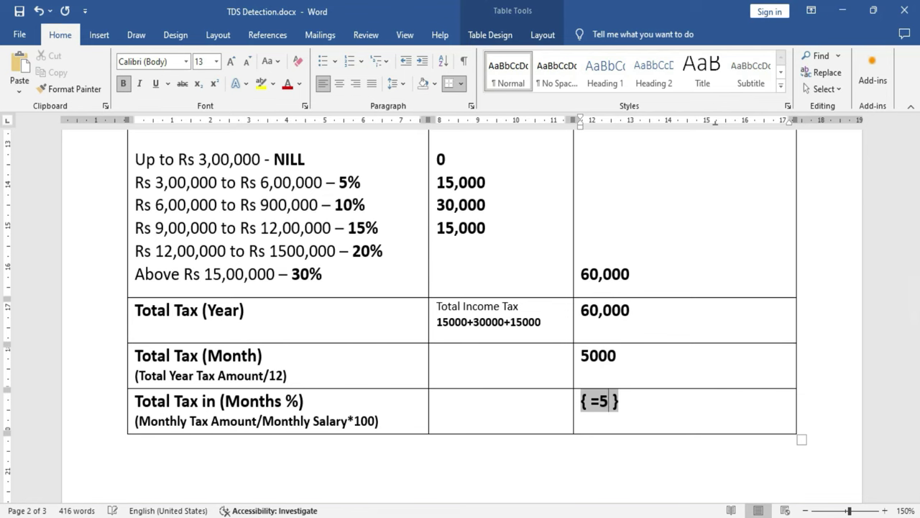
pyautogui.write('000')
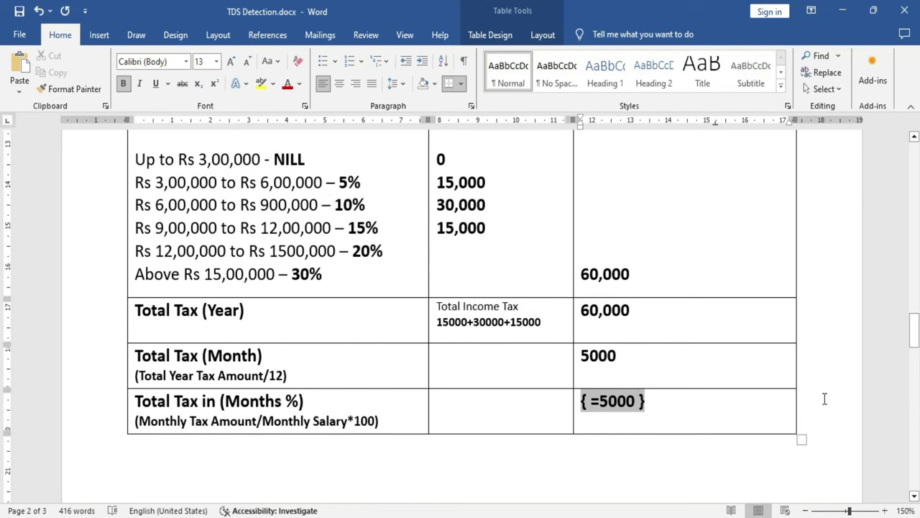
pyautogui.write('/')
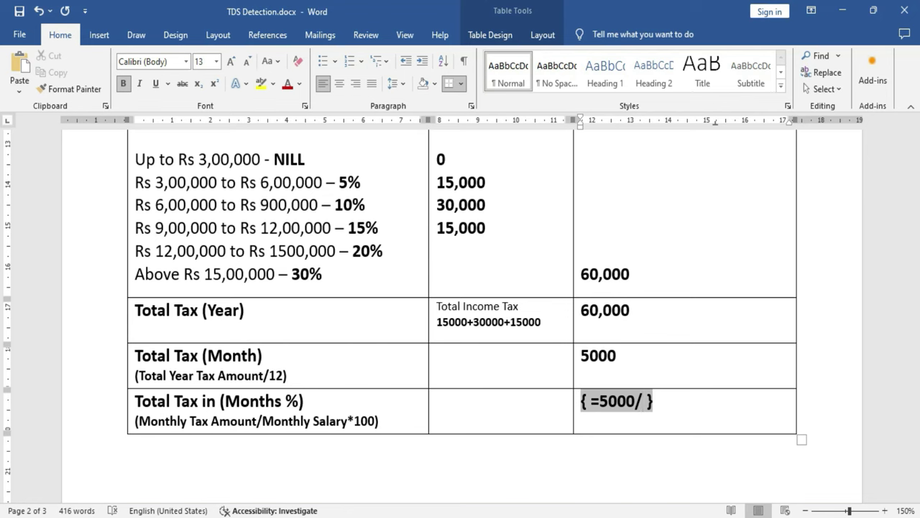
pyautogui.write('100000')
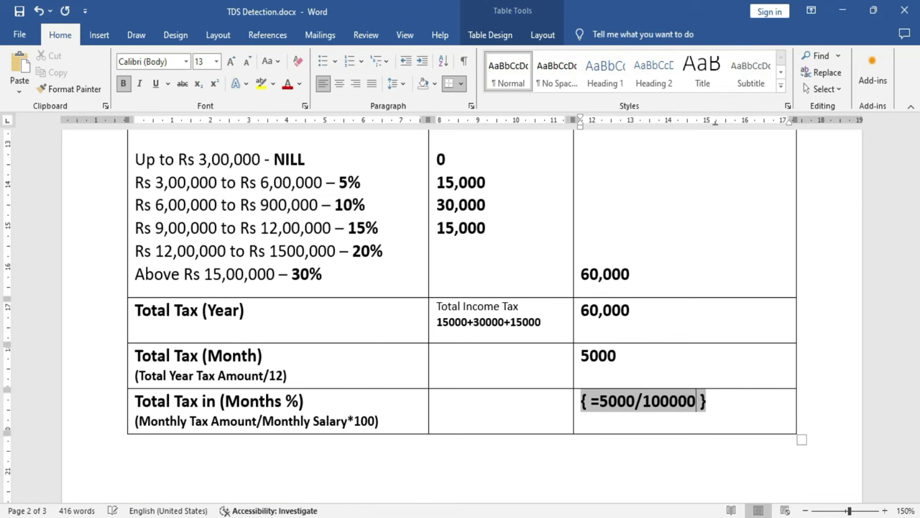
pyautogui.write('*100')
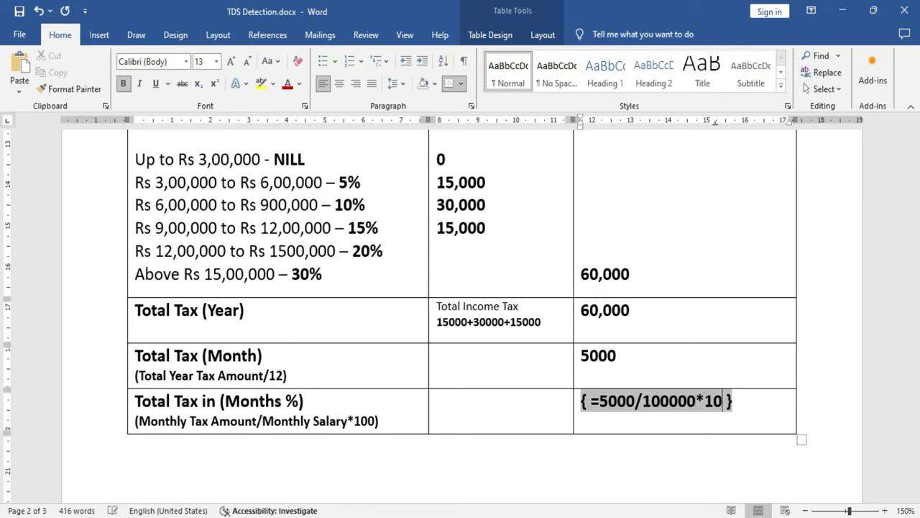
pyautogui.press('F9')
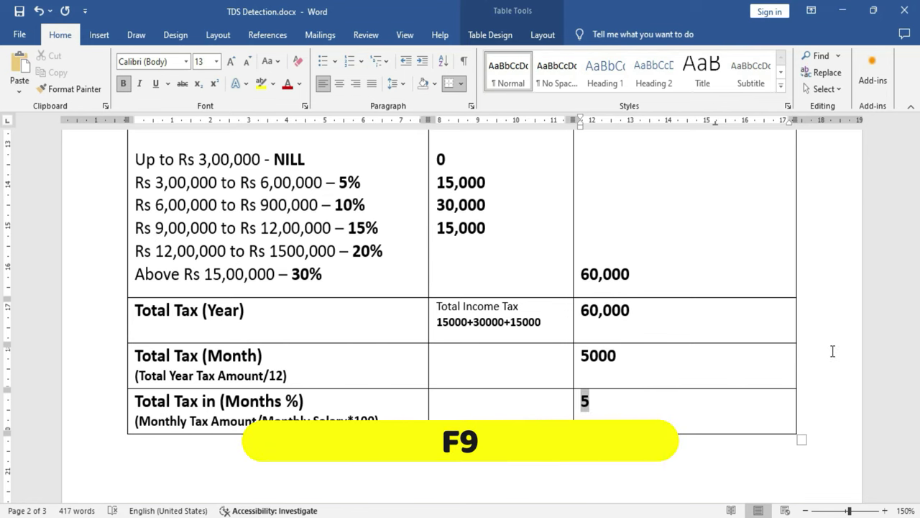
pyautogui.click(623, 406)
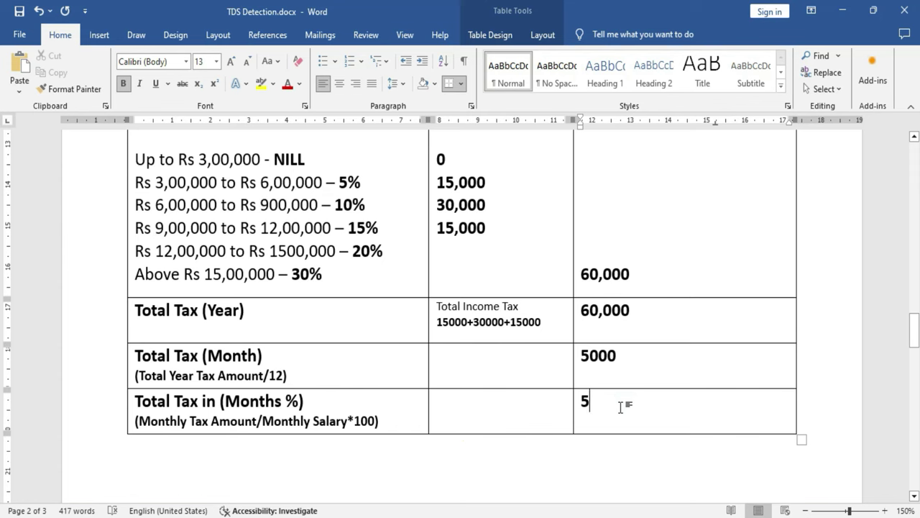
pyautogui.write('%')
pyautogui.click(633, 436)
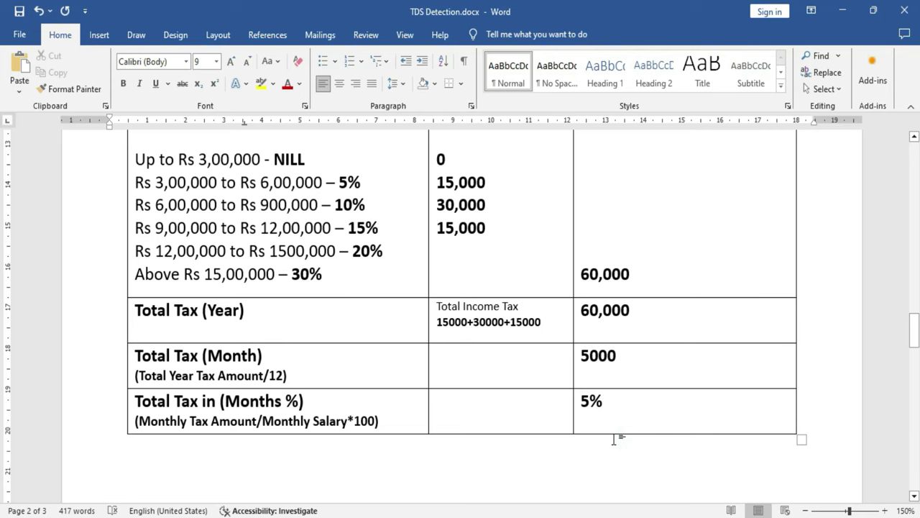
pyautogui.scroll(1, 700, 396)
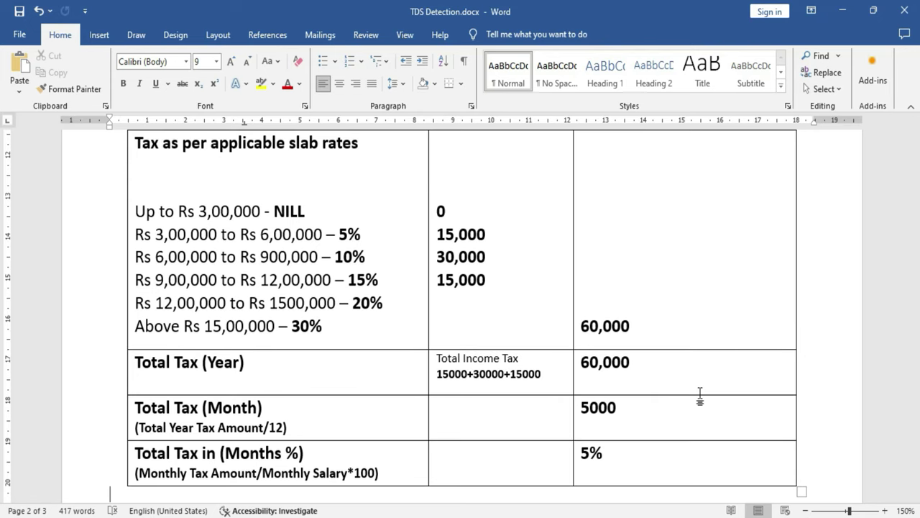
# Step: In TallyPrime, start a new TDS Nature of Payments master from the create list
pyautogui.hotkey('alt', 'Tab')
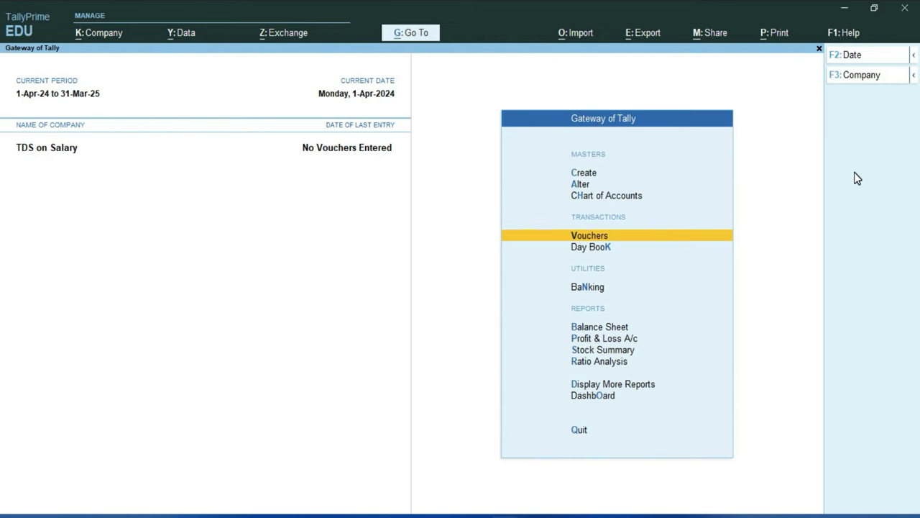
pyautogui.press('Up')
pyautogui.press('Up')
pyautogui.press('Up')
pyautogui.press('Return')
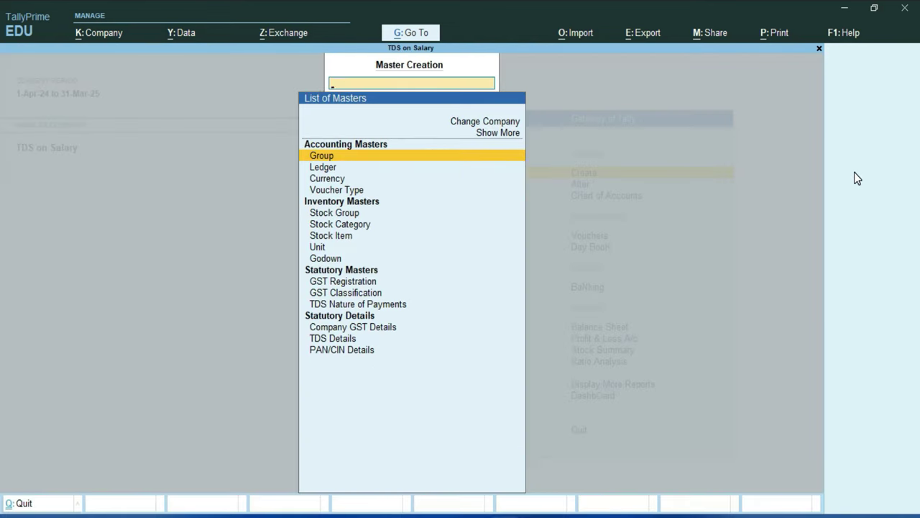
pyautogui.press('Down')
pyautogui.press('Down')
pyautogui.press('Down')
pyautogui.press('Down')
pyautogui.press('Down')
pyautogui.press('Down')
pyautogui.press('Down')
pyautogui.press('Down')
pyautogui.press('Down')
pyautogui.press('Down')
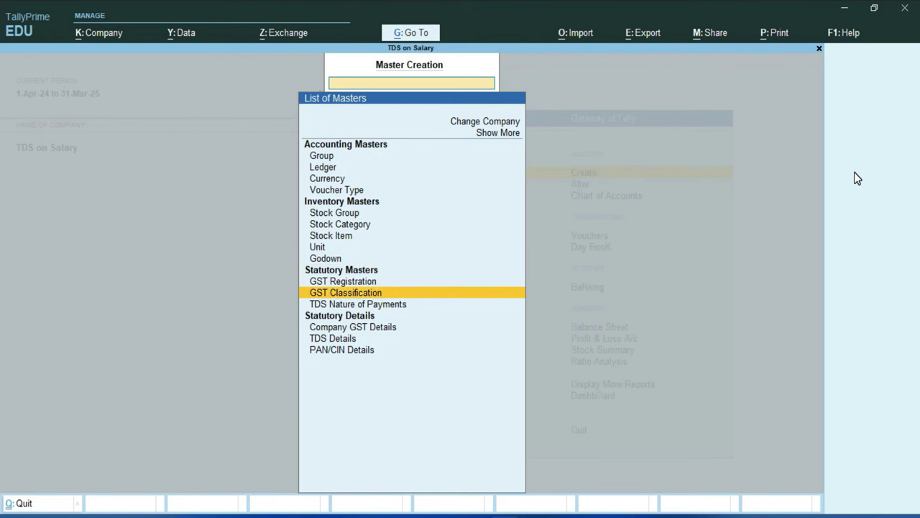
pyautogui.press('Down')
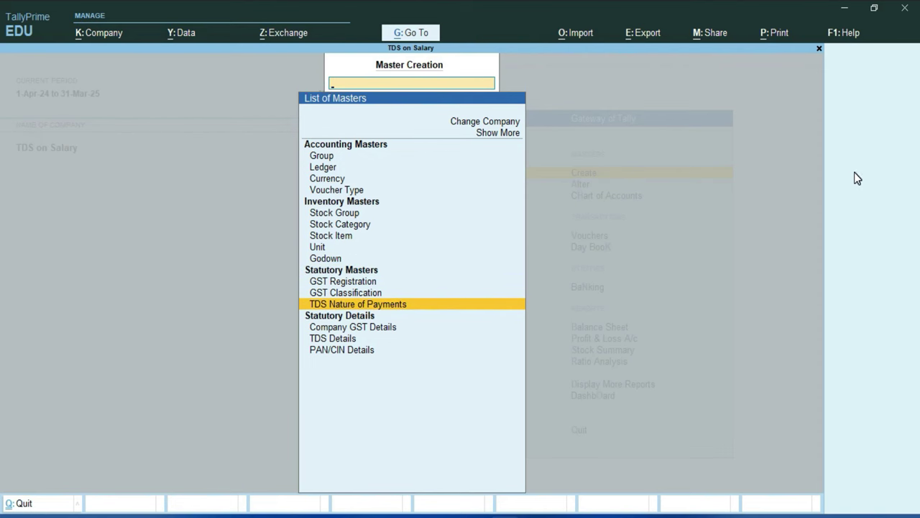
pyautogui.press('Return')
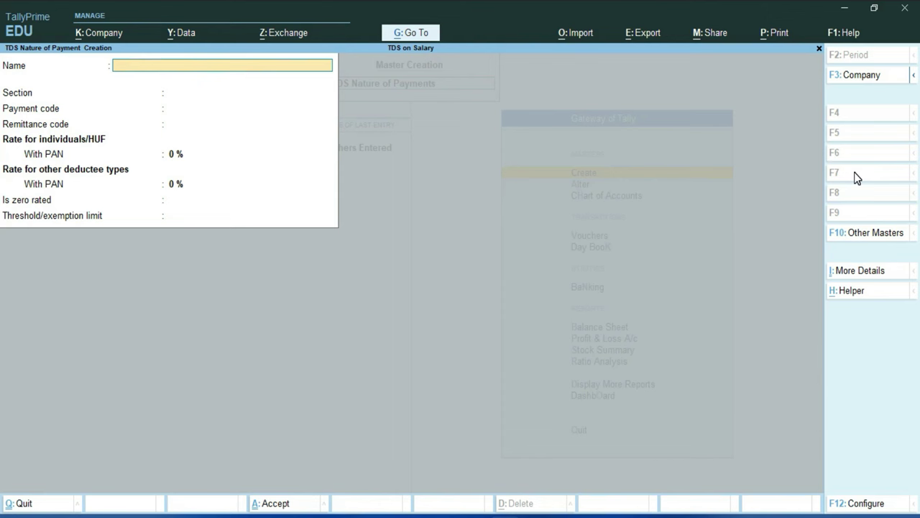
# Step: Name it Salary and accept section 192A and payment code 92B
pyautogui.write('Salary')
pyautogui.press('Return')
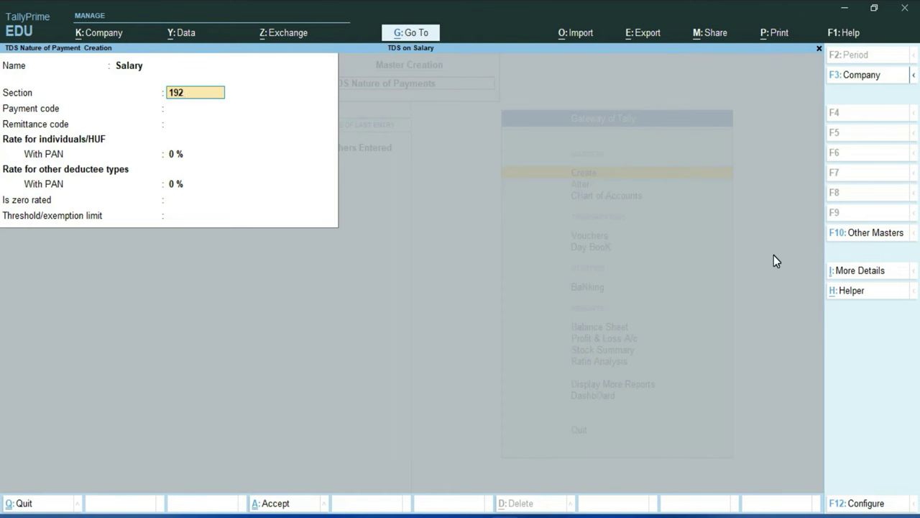
pyautogui.press('Return')
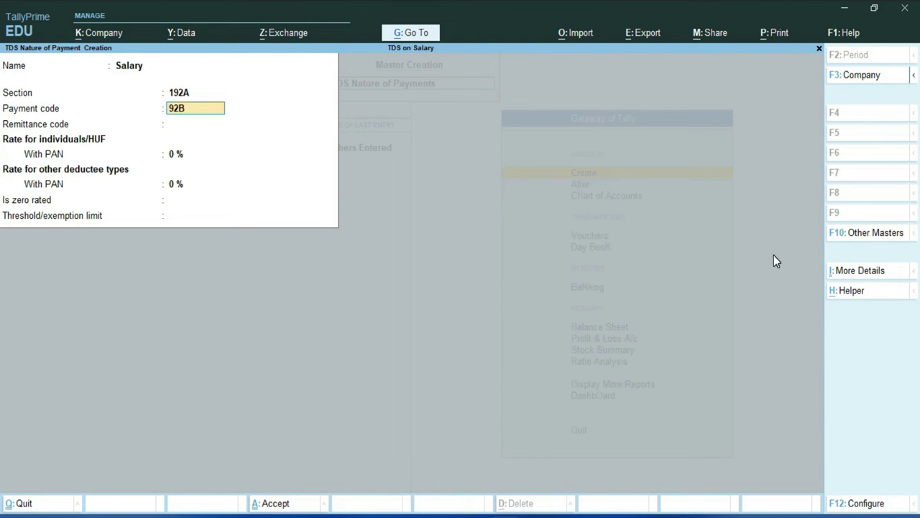
pyautogui.press('Return')
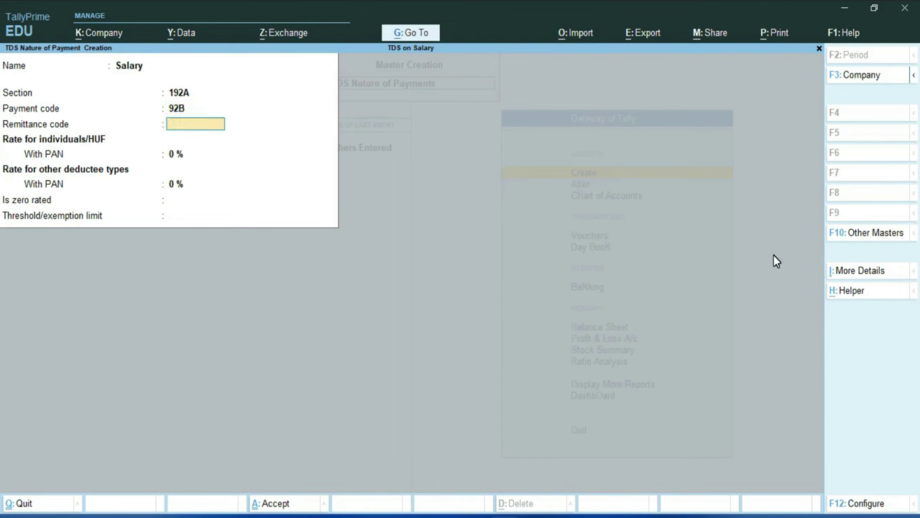
pyautogui.press('BackSpace')
pyautogui.press('Return')
pyautogui.press('Return')
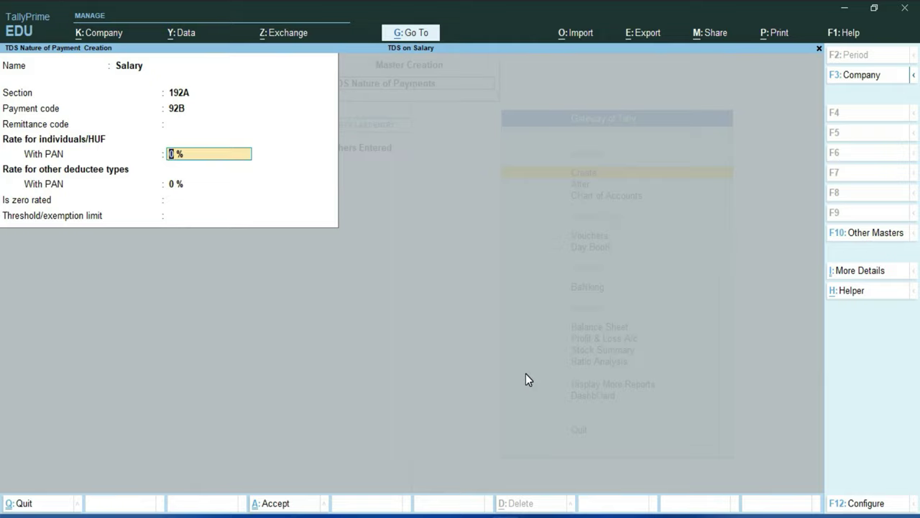
# Step: Verify the 5% tax rate in the Word notes table
pyautogui.hotkey('alt', 'Tab')
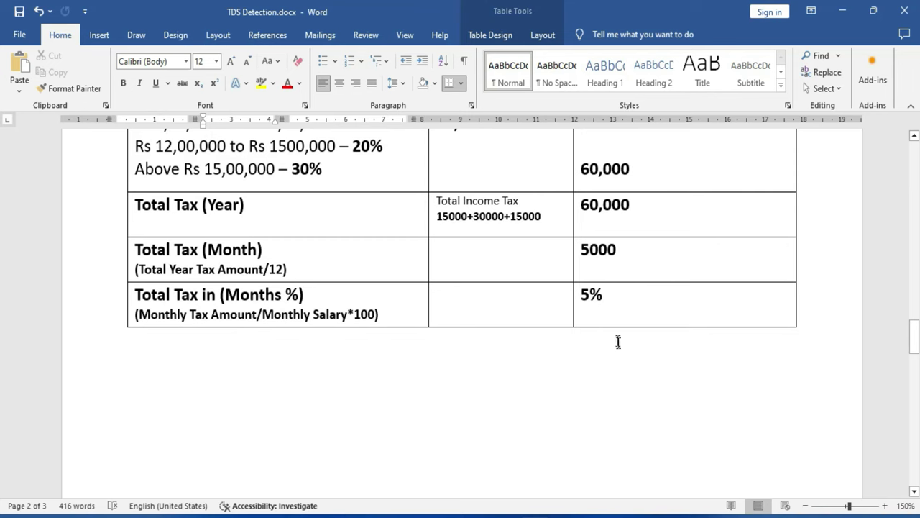
pyautogui.moveTo(612, 292); pyautogui.dragTo(580, 294)
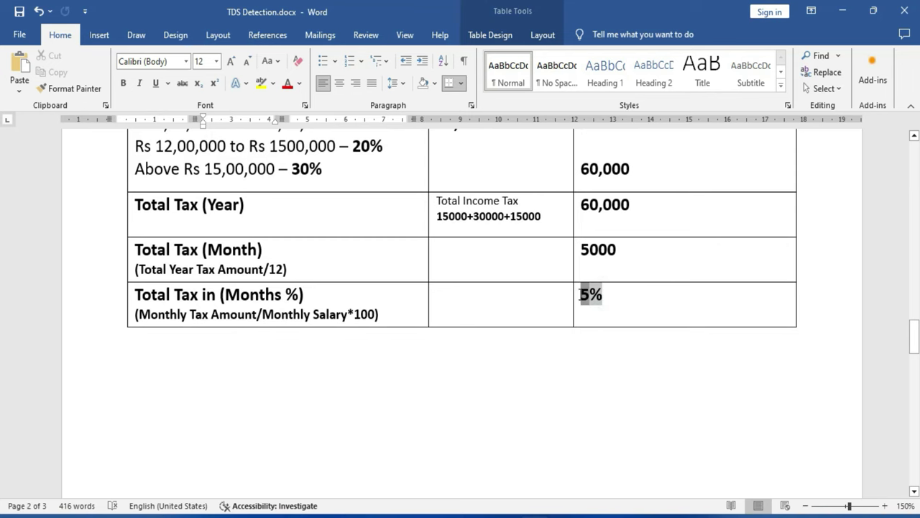
pyautogui.click(593, 367)
pyautogui.hotkey('alt', 'Tab')
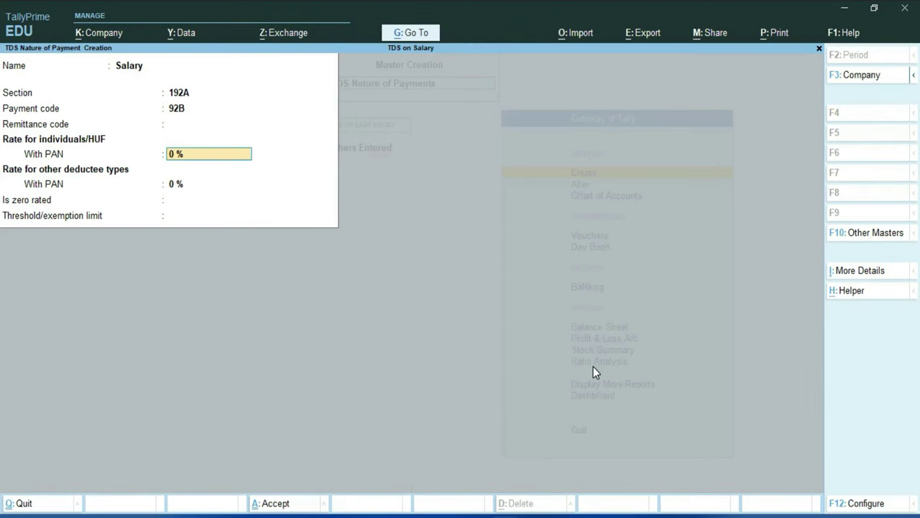
# Step: Enter 5% for both With PAN rates, save the master and return to Gateway of Tally
pyautogui.write('5')
pyautogui.press('Return')
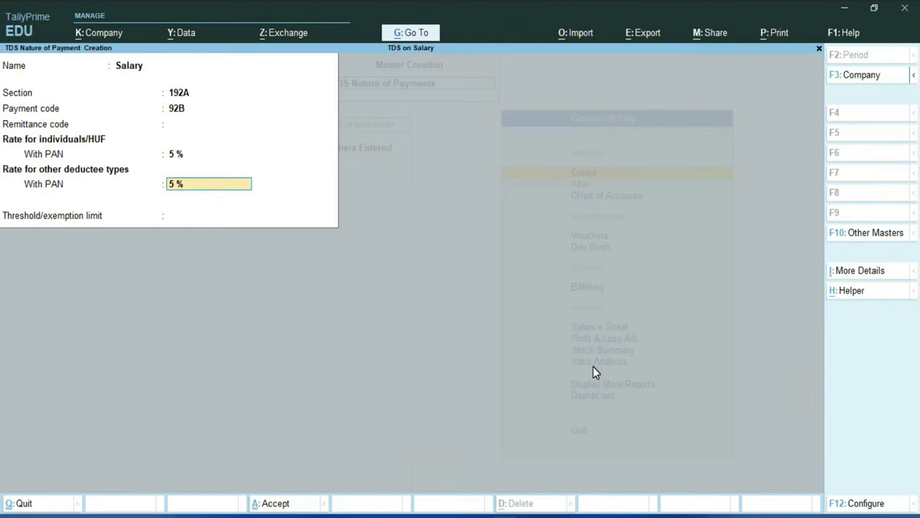
pyautogui.press('Return')
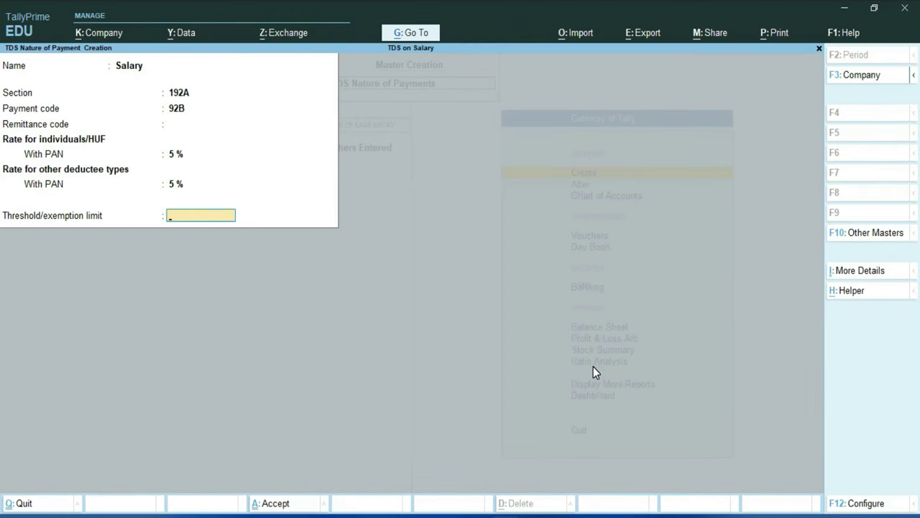
pyautogui.press('Up')
pyautogui.press('Return')
pyautogui.press('Return')
pyautogui.press('Return')
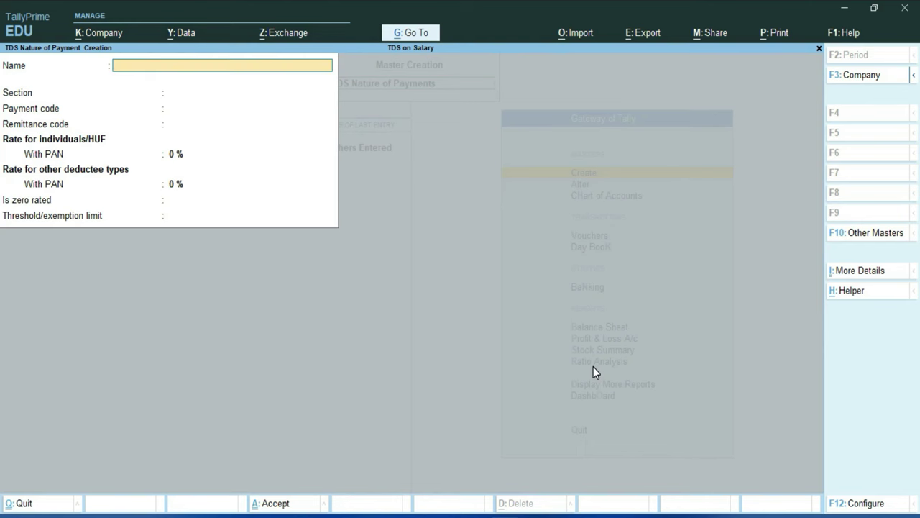
pyautogui.press('Escape')
pyautogui.press('Return')
pyautogui.press('Escape')
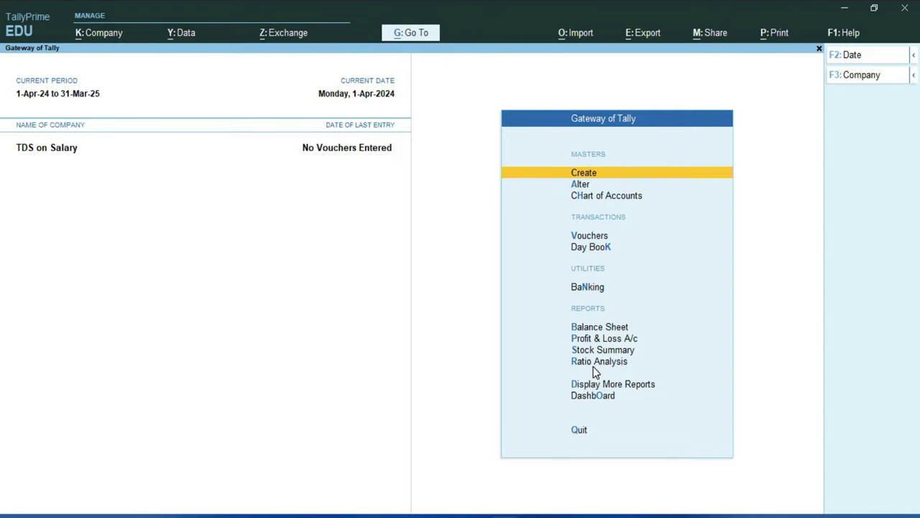
# Step: Create a Salary Payable ledger, name pasted from Word, under Indirect Expenses
pyautogui.press('Return')
pyautogui.press('Down')
pyautogui.press('Return')
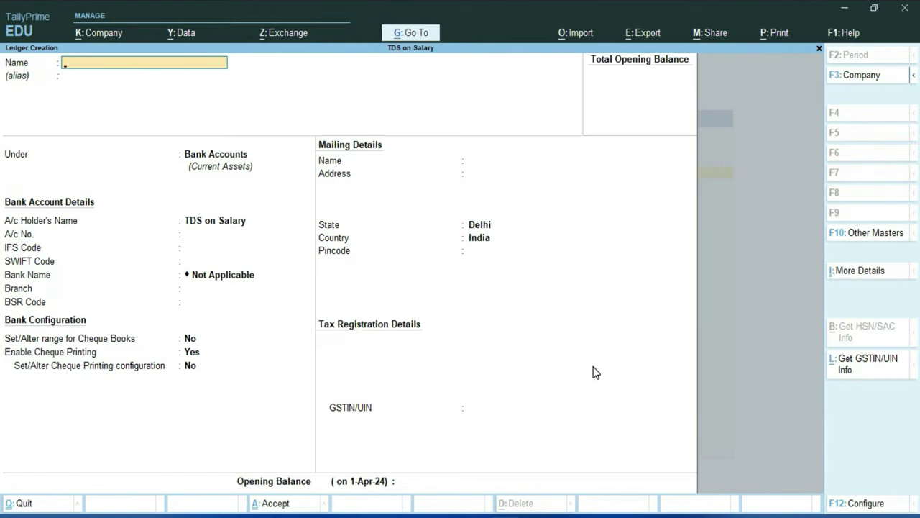
pyautogui.hotkey('alt', 'Tab')
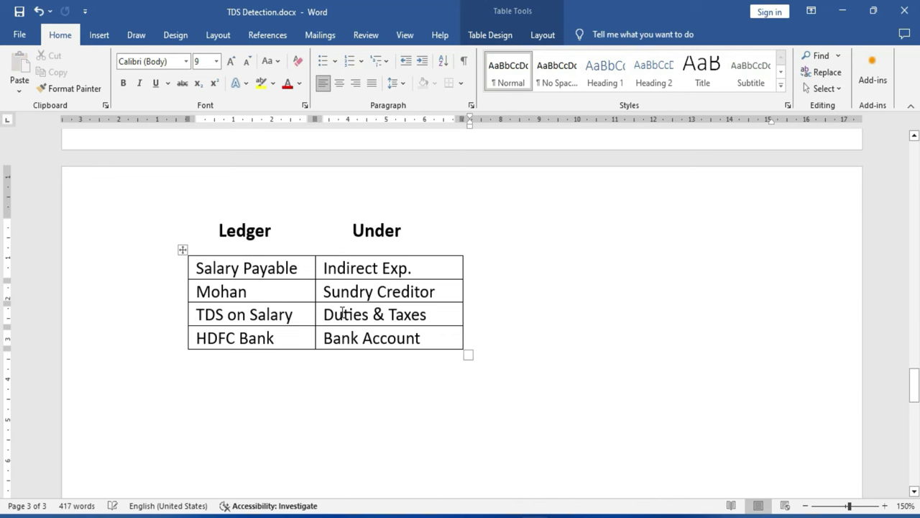
pyautogui.moveTo(300, 267); pyautogui.dragTo(198, 268)
pyautogui.hotkey('ctrl', 'c')
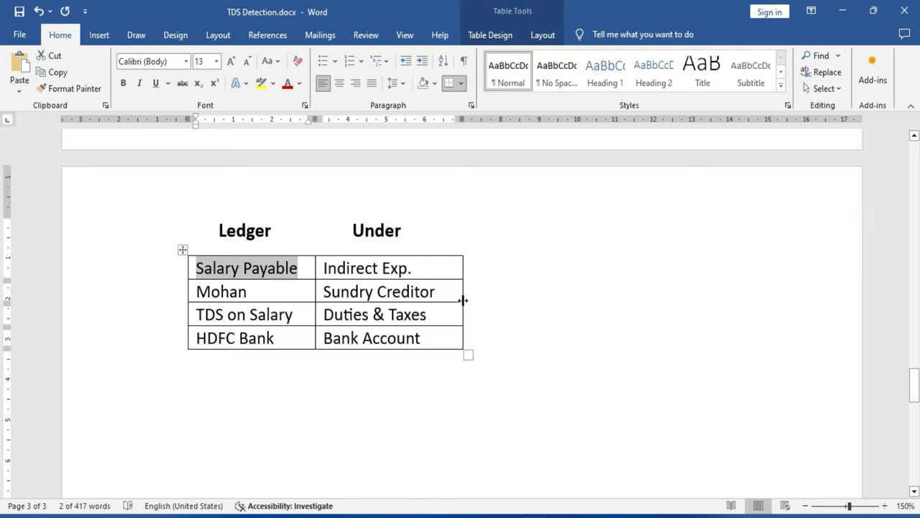
pyautogui.hotkey('alt', 'Tab')
pyautogui.hotkey('ctrl', 'v')
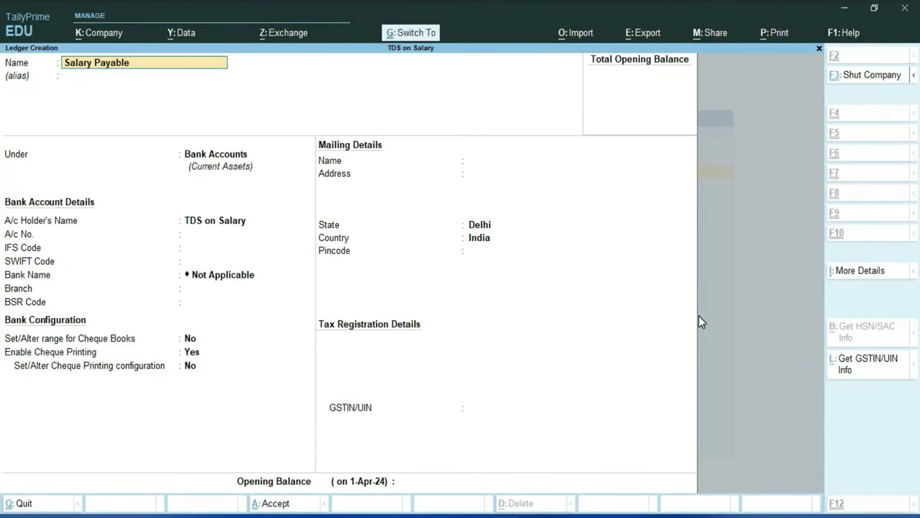
pyautogui.press('Return')
pyautogui.press('Return')
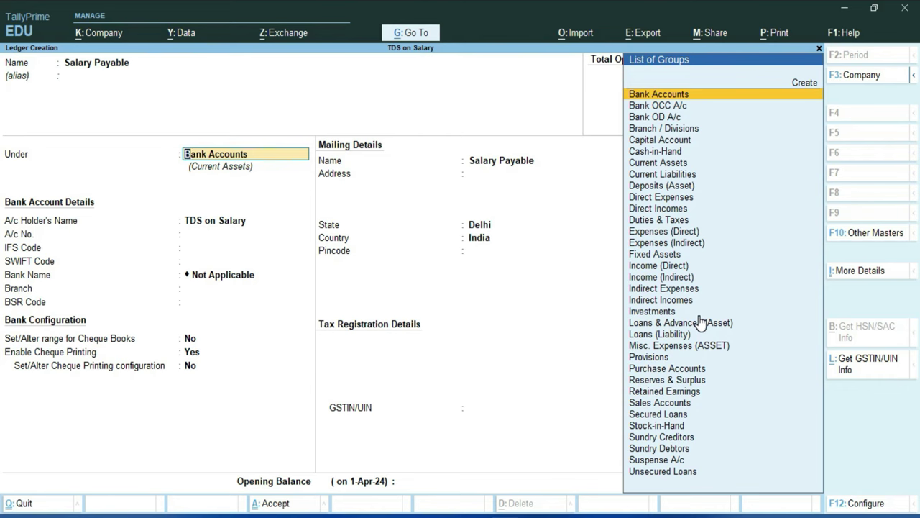
pyautogui.write('indirect e')
pyautogui.press('Return')
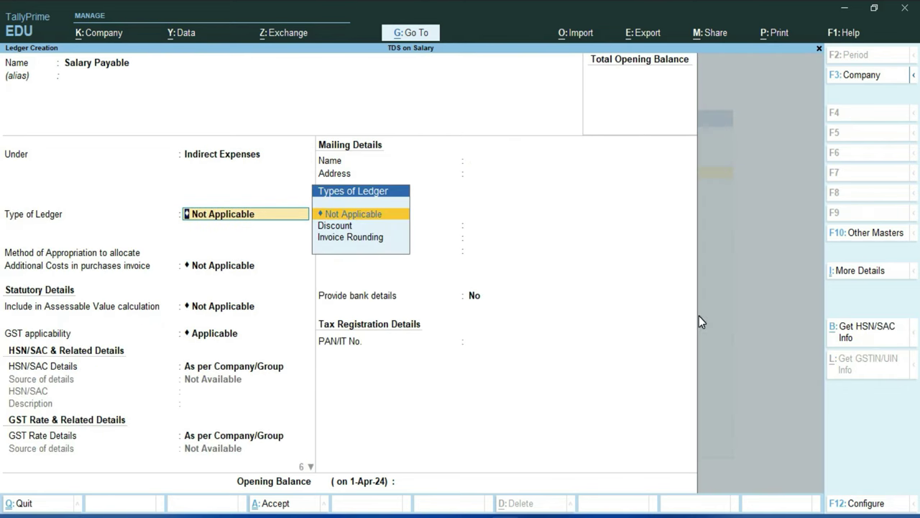
# Step: Set supply type Services and make TDS Applicable with Salary as nature of payment
pyautogui.press('Return')
pyautogui.press('Return')
pyautogui.press('Return')
pyautogui.press('Return')
pyautogui.press('Return')
pyautogui.press('Return')
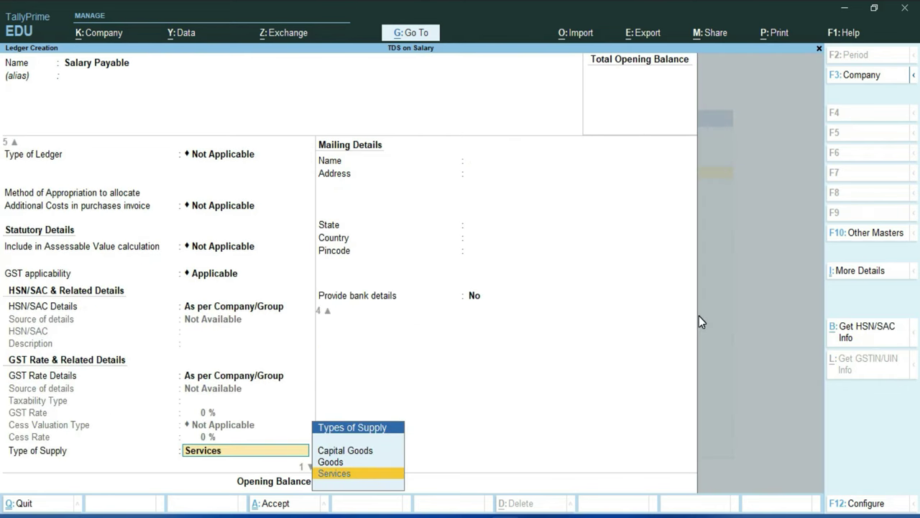
pyautogui.press('Return')
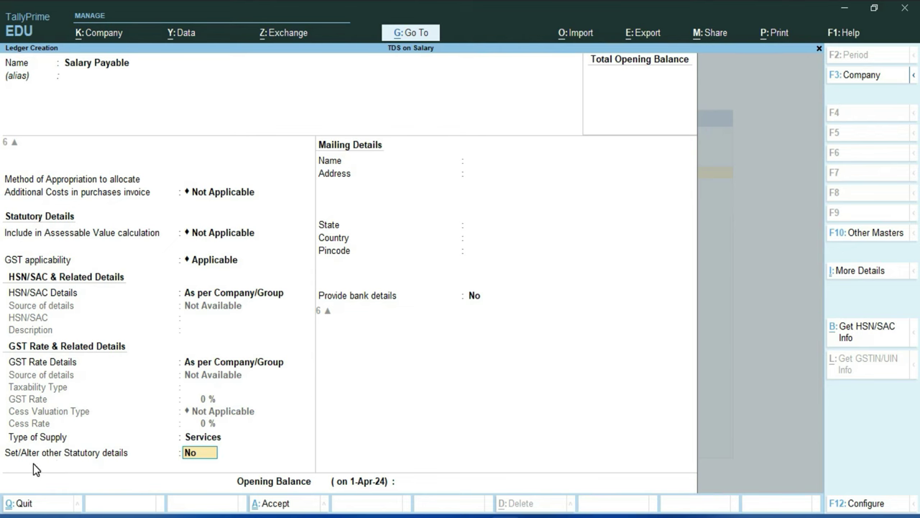
pyautogui.press('y')
pyautogui.press('Return')
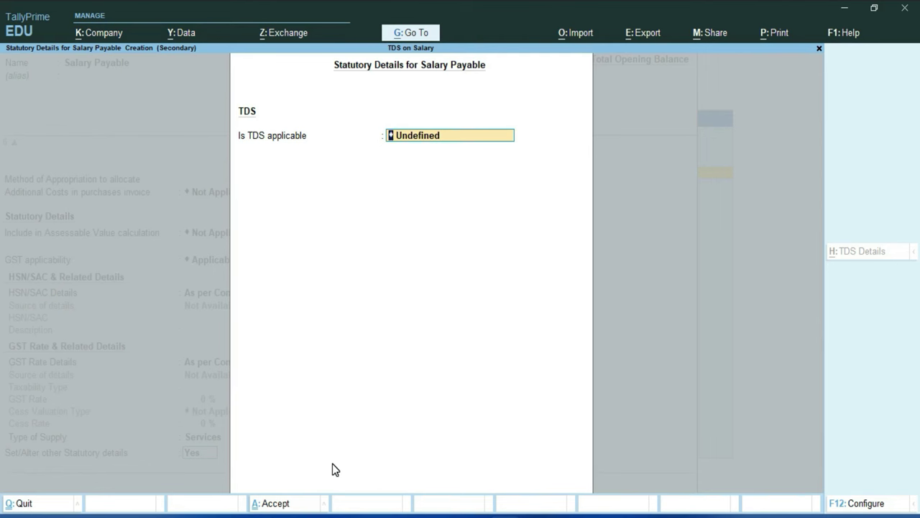
pyautogui.press('space')
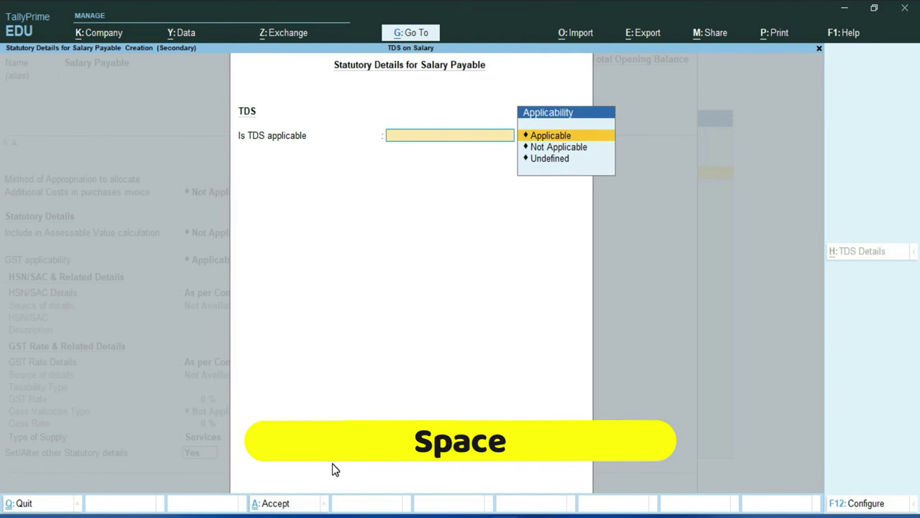
pyautogui.press('Return')
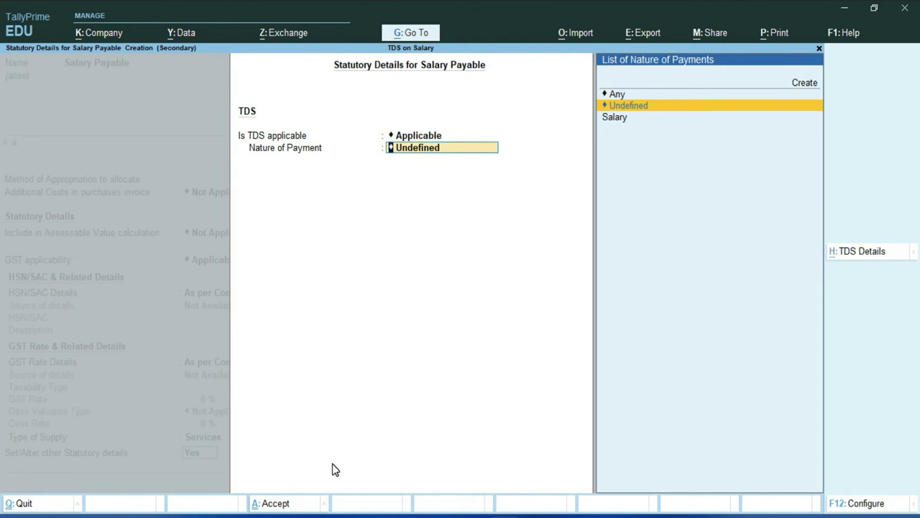
pyautogui.press('Down')
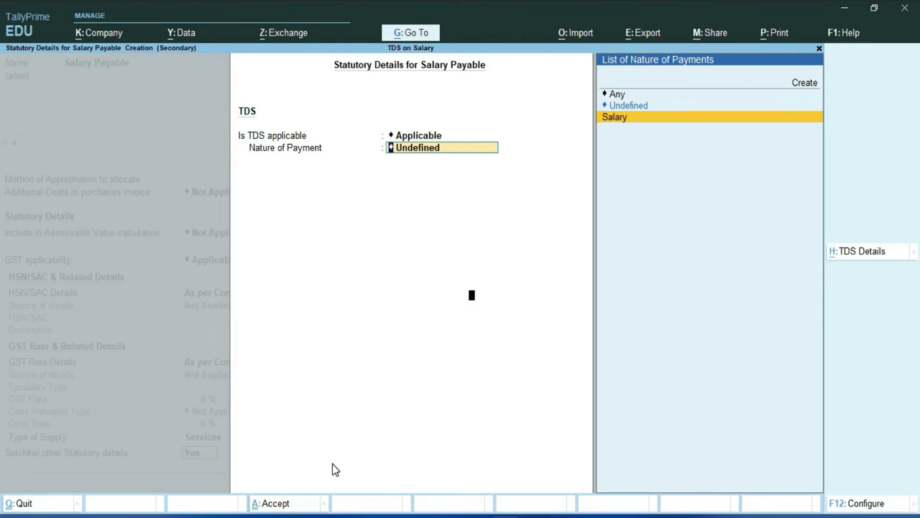
pyautogui.press('Return')
pyautogui.press('Return')
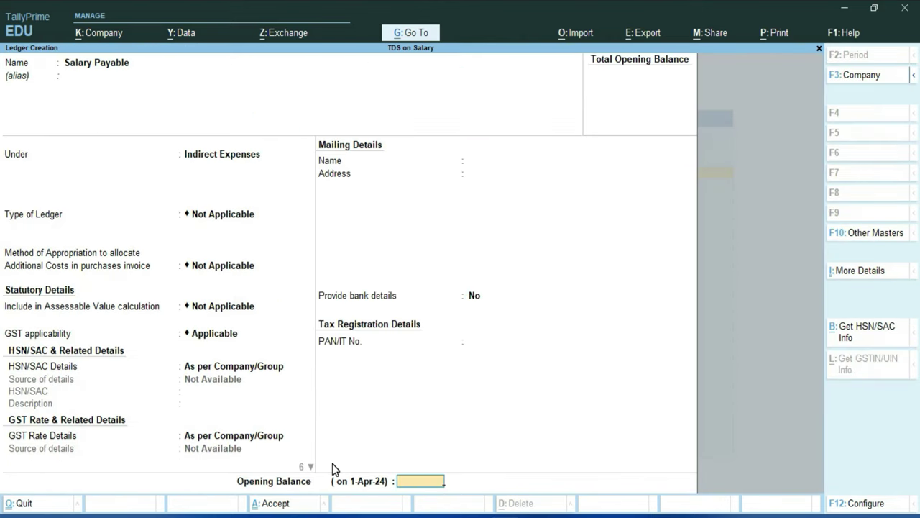
pyautogui.press('Return')
pyautogui.press('Return')
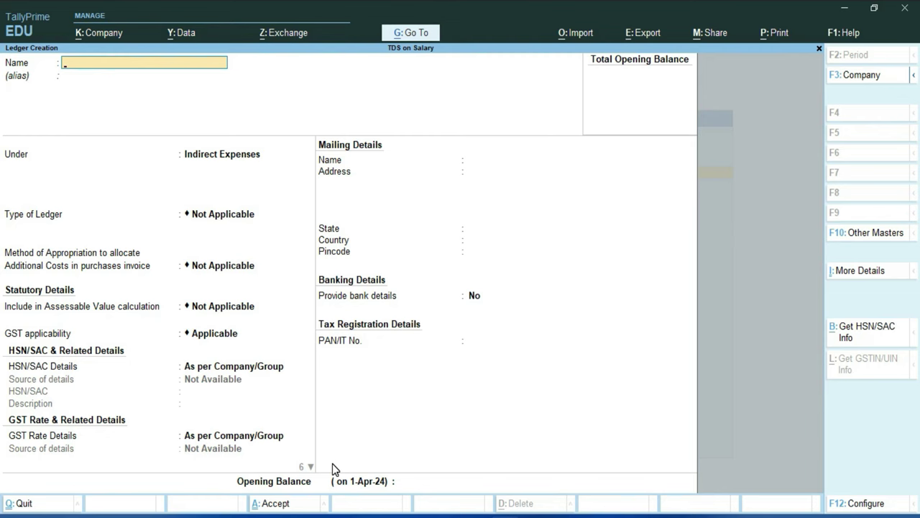
# Step: Look up the employee's name in the Word ledger table
pyautogui.hotkey('alt', 'Tab')
pyautogui.click(253, 286)
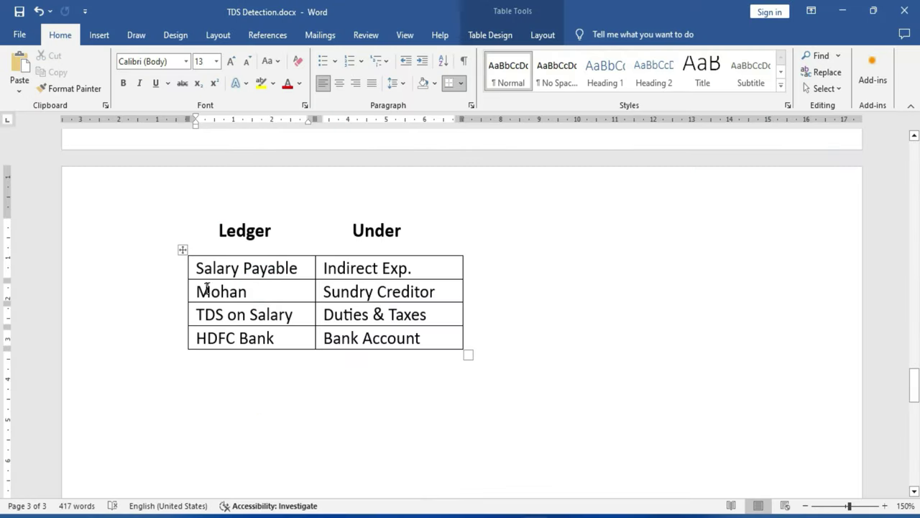
pyautogui.doubleClick(230, 292)
pyautogui.click(389, 426)
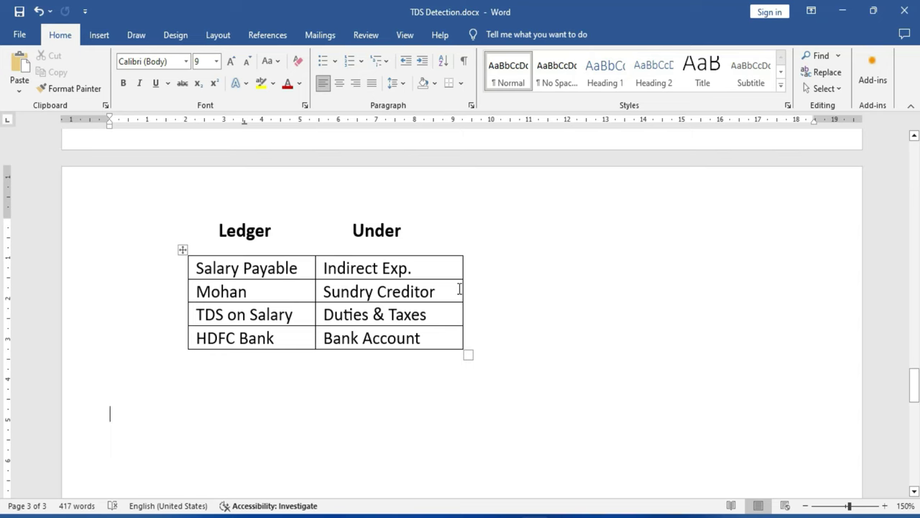
pyautogui.hotkey('alt', 'Tab')
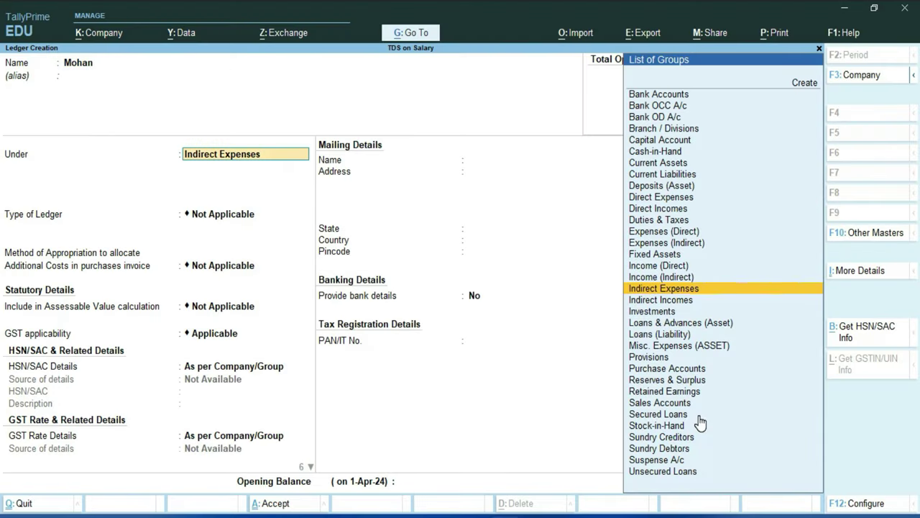
# Step: Put the employee ledger under Sundry Creditors, TDS deductible Yes, deductee Individual - Resident
pyautogui.press('Down')
pyautogui.press('Down')
pyautogui.press('Return')
pyautogui.press('Return')
pyautogui.press('Return')
pyautogui.press('Return')
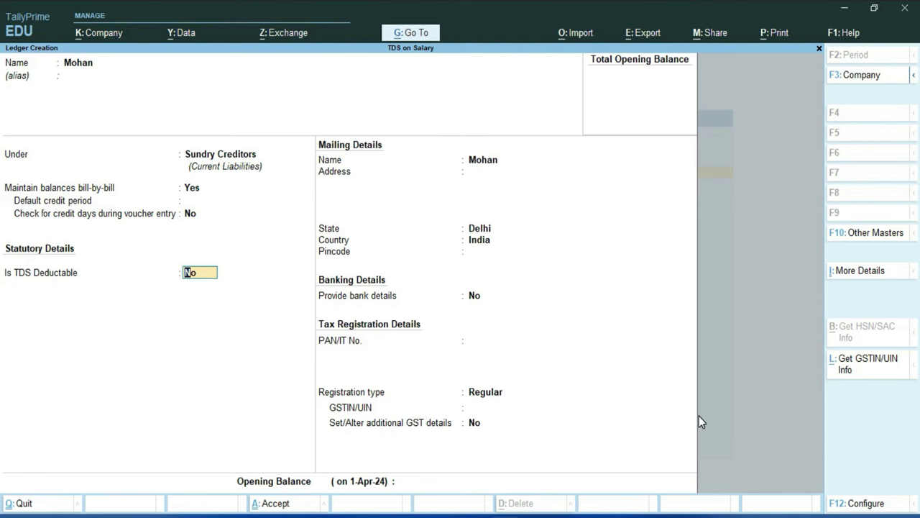
pyautogui.write('y')
pyautogui.press('Return')
pyautogui.press('Down')
pyautogui.press('Down')
pyautogui.press('Down')
pyautogui.press('Down')
pyautogui.press('Down')
pyautogui.press('Down')
pyautogui.press('Down')
pyautogui.press('Down')
pyautogui.press('Down')
pyautogui.press('Down')
pyautogui.press('Down')
pyautogui.press('Down')
pyautogui.press('Down')
pyautogui.press('Down')
pyautogui.press('Down')
pyautogui.press('Down')
pyautogui.press('Down')
pyautogui.press('Down')
pyautogui.press('Down')
pyautogui.press('Down')
pyautogui.press('Down')
pyautogui.press('Down')
pyautogui.press('Up')
pyautogui.press('Up')
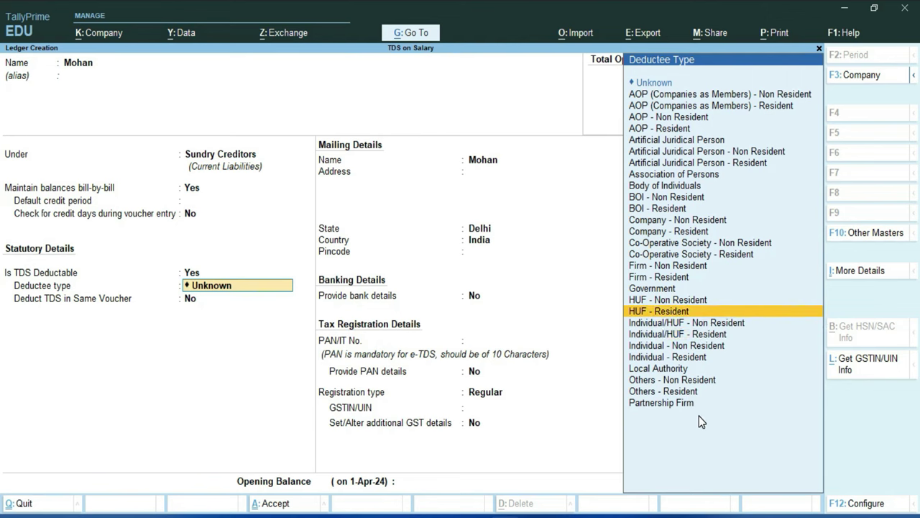
pyautogui.press('Down')
pyautogui.press('Down')
pyautogui.press('Down')
pyautogui.press('Down')
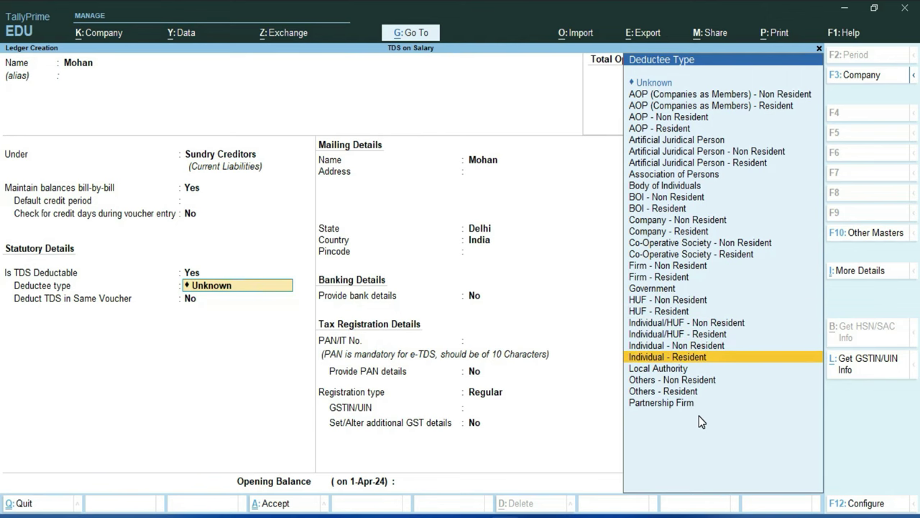
pyautogui.press('Return')
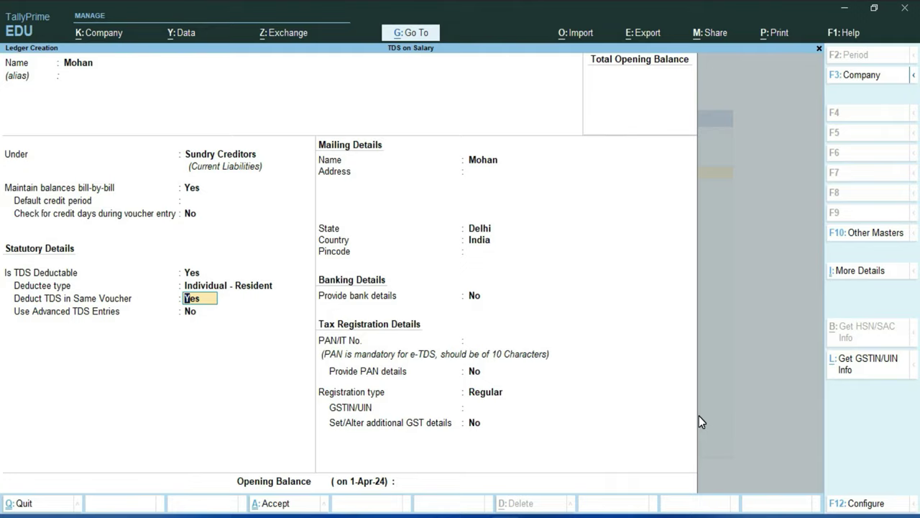
# Step: Set Deduct TDS in Same Voucher for the Salary nature of payment
pyautogui.press('Return')
pyautogui.press('Down')
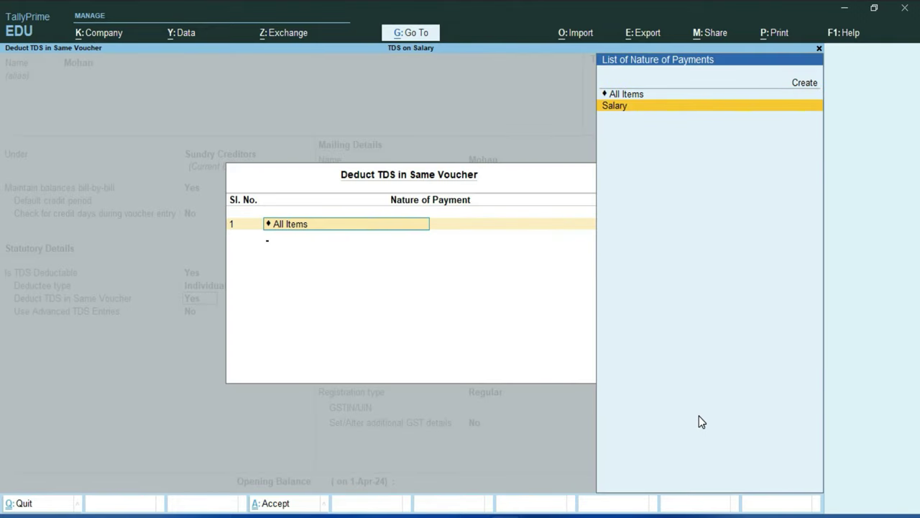
pyautogui.press('Return')
pyautogui.press('Return')
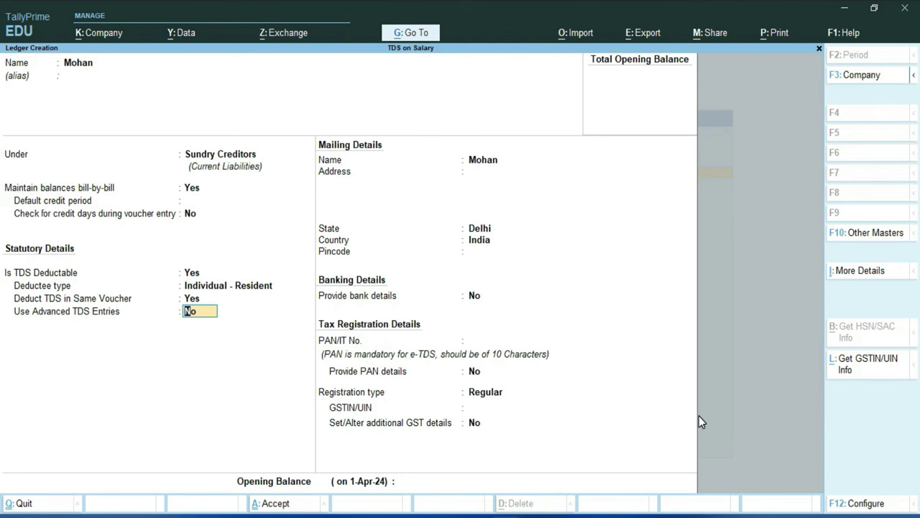
pyautogui.press('Return')
pyautogui.press('Return')
pyautogui.press('Return')
pyautogui.press('Return')
pyautogui.press('Return')
pyautogui.press('Return')
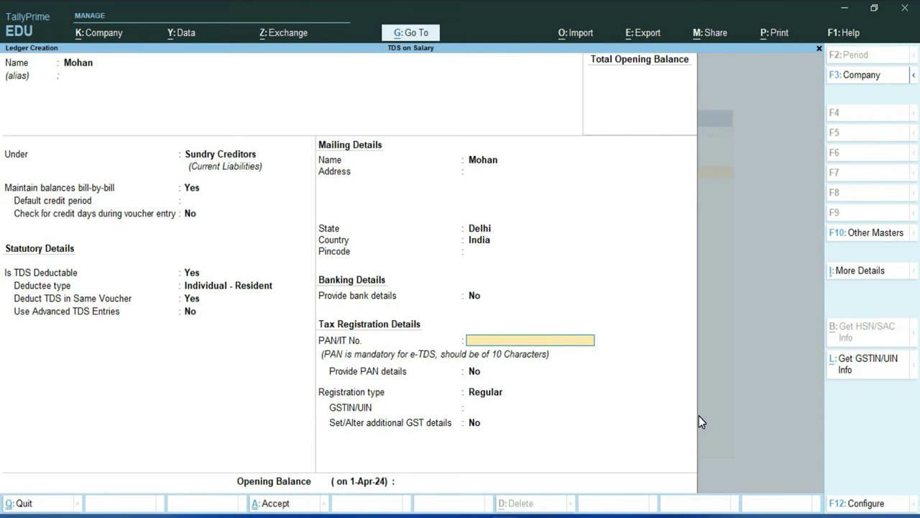
# Step: Enter the employee's PAN, provide PAN details, keep Regular registration and save the ledger
pyautogui.write('TESHP4500B')
pyautogui.press('Return')
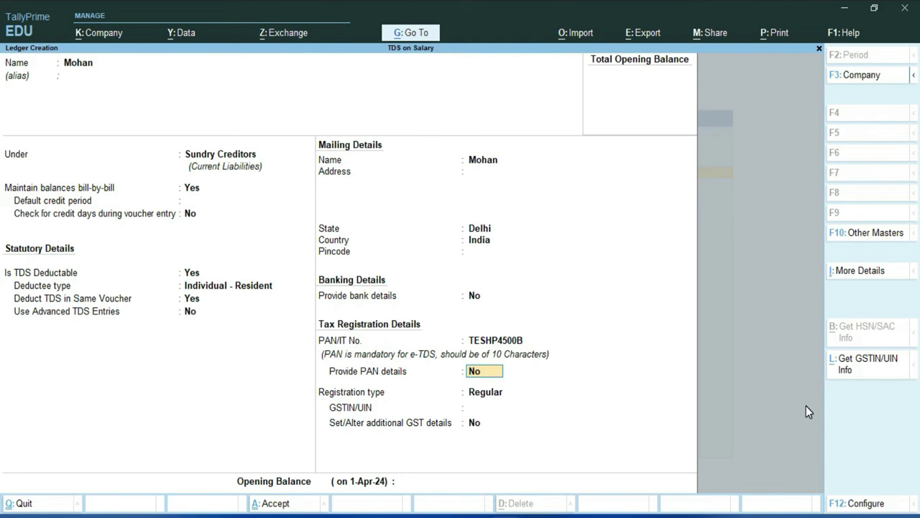
pyautogui.write('y')
pyautogui.press('Return')
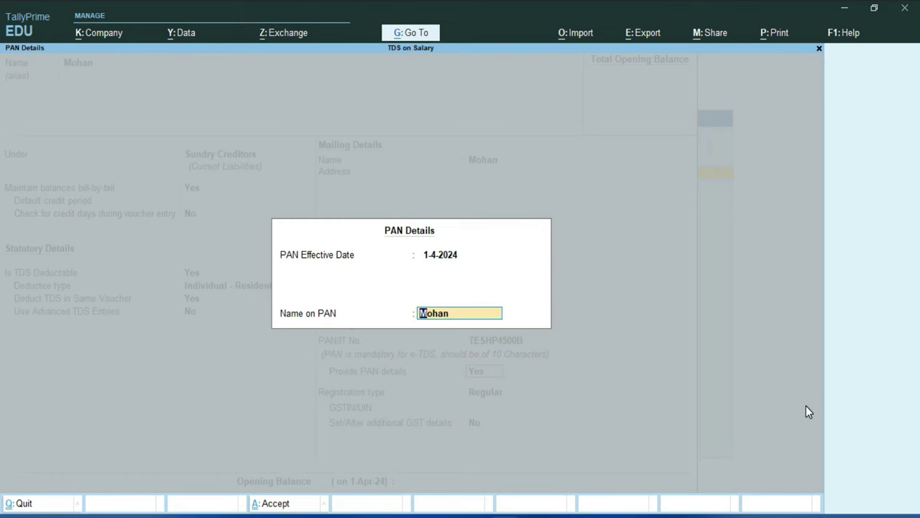
pyautogui.press('Return')
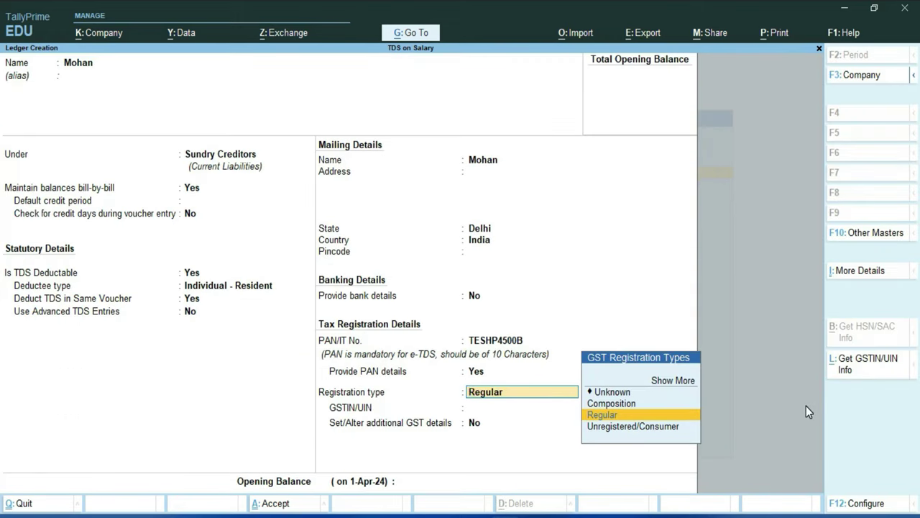
pyautogui.press('Return')
pyautogui.press('Return')
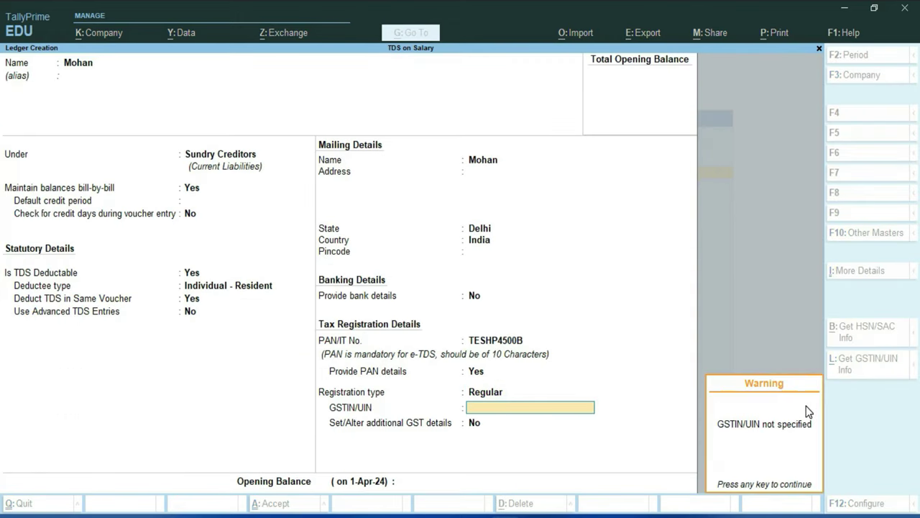
pyautogui.press('Return')
pyautogui.press('Return')
pyautogui.press('Return')
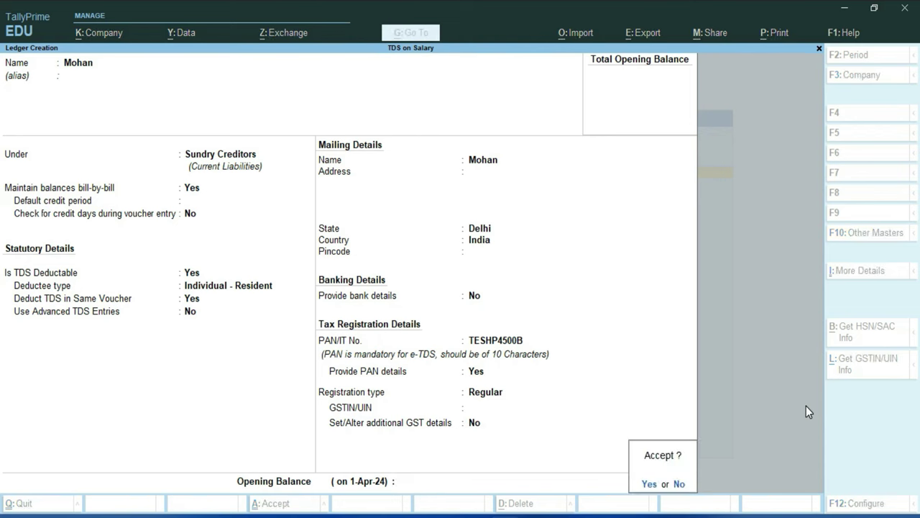
pyautogui.press('Return')
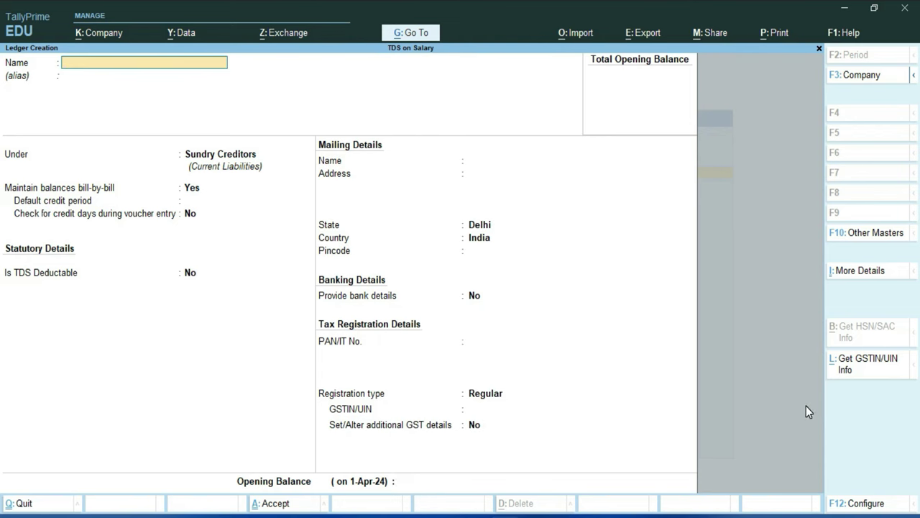
# Step: Check the TDS on Salary row in the Word ledger table
pyautogui.hotkey('alt', 'Tab')
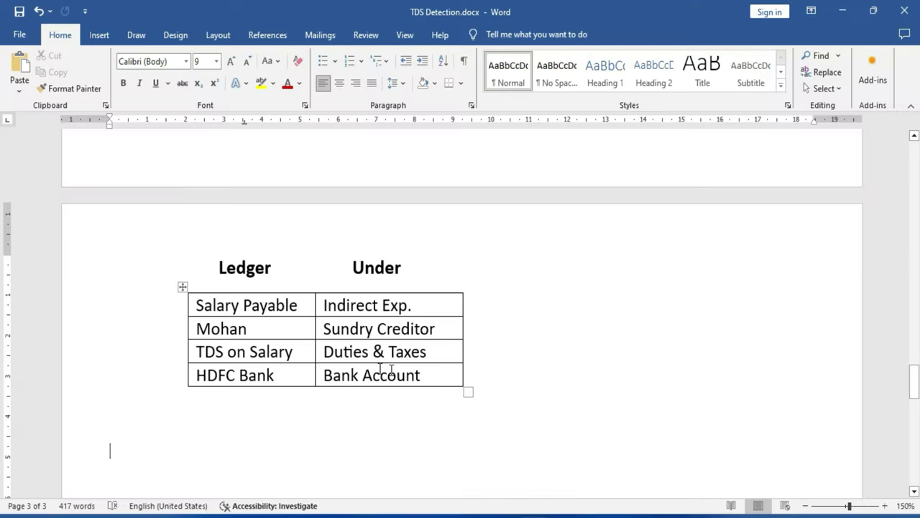
pyautogui.click(285, 352)
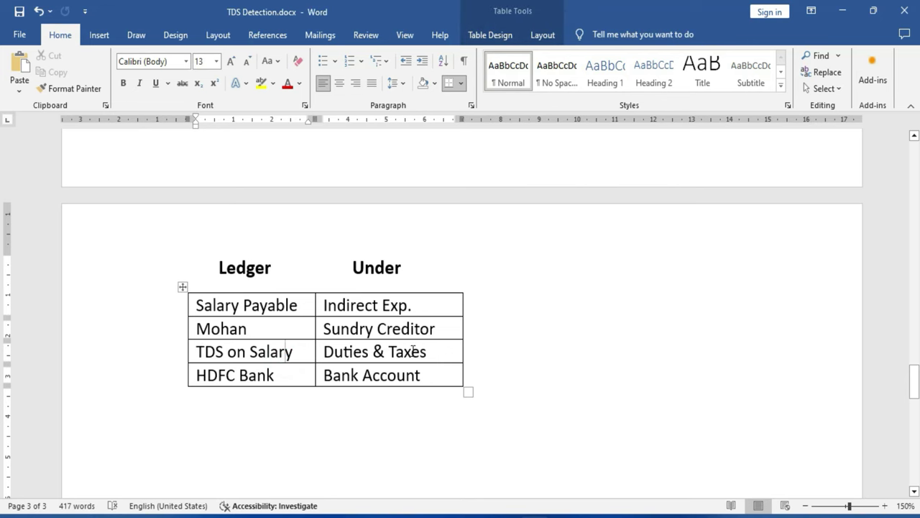
pyautogui.hotkey('alt', 'Tab')
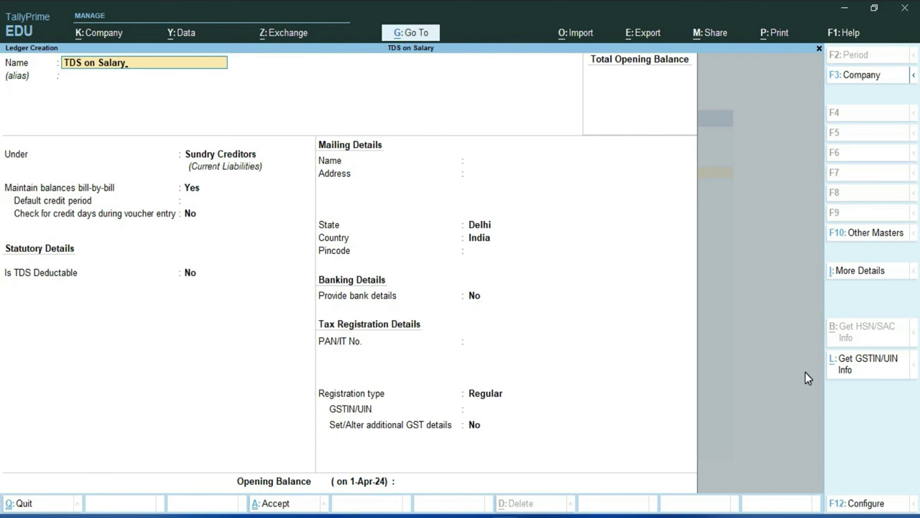
# Step: Create TDS on Salary under Duties & Taxes with duty type TDS and nature Salary
pyautogui.press('Return')
pyautogui.press('Return')
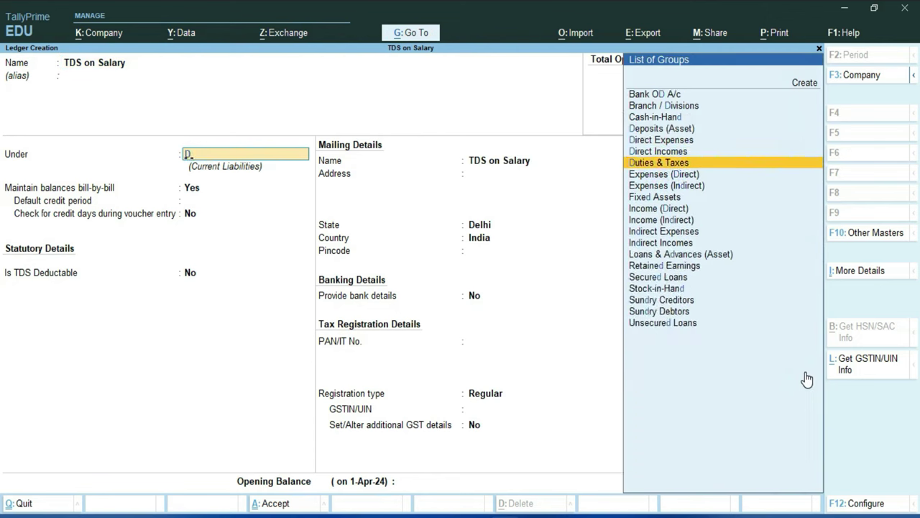
pyautogui.write('du')
pyautogui.press('Return')
pyautogui.press('Down')
pyautogui.press('Return')
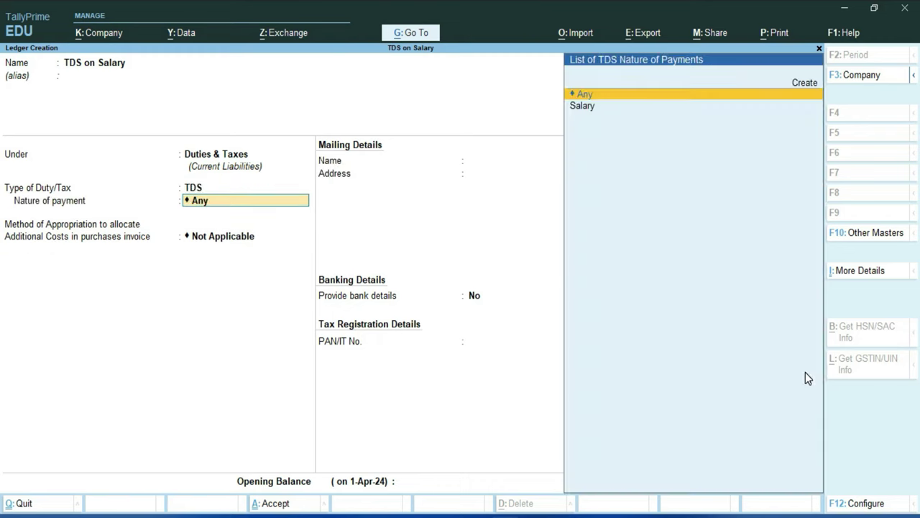
pyautogui.press('Down')
pyautogui.press('Return')
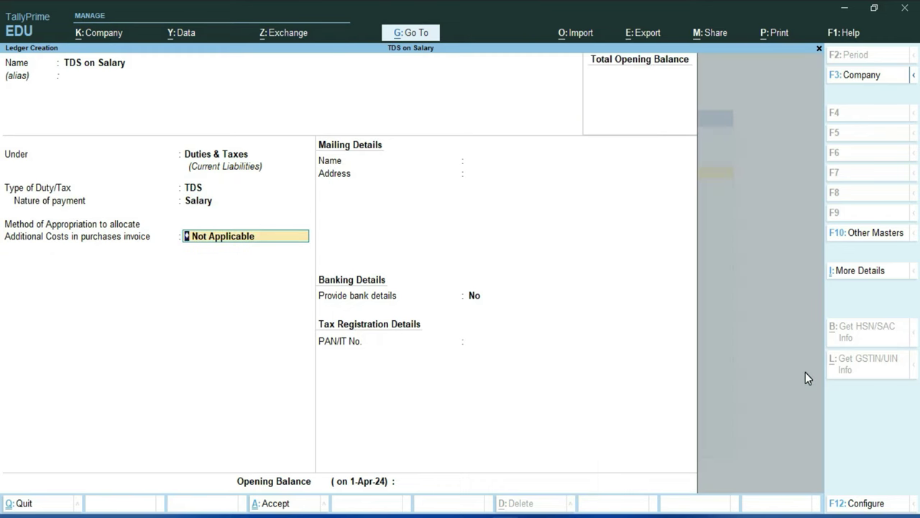
pyautogui.press('Return')
pyautogui.press('Return')
pyautogui.press('Return')
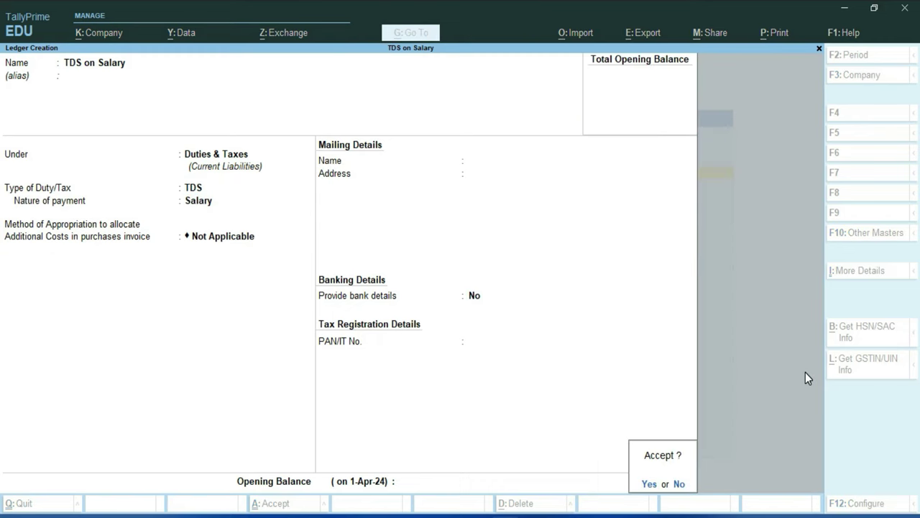
pyautogui.press('Return')
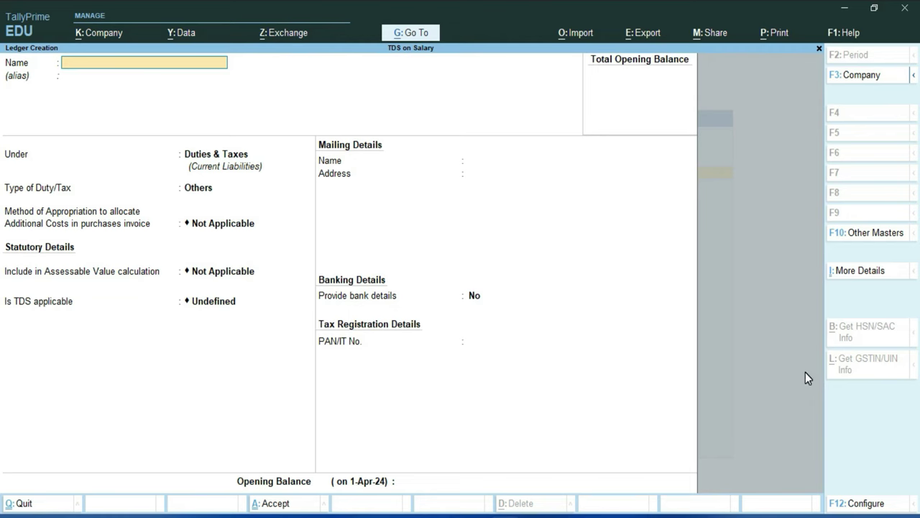
# Step: Copy 'HDFC Bank' from Word as the ledger name, place it under Bank Accounts and save
pyautogui.hotkey('alt', 'Tab')
pyautogui.moveTo(282, 379); pyautogui.dragTo(212, 379)
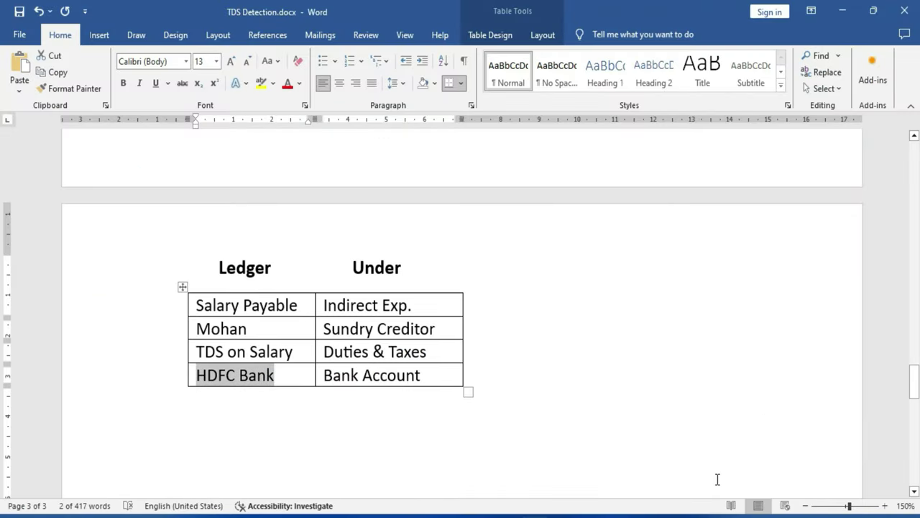
pyautogui.hotkey('ctrl', 'c')
pyautogui.hotkey('alt', 'Tab')
pyautogui.hotkey('ctrl', 'v')
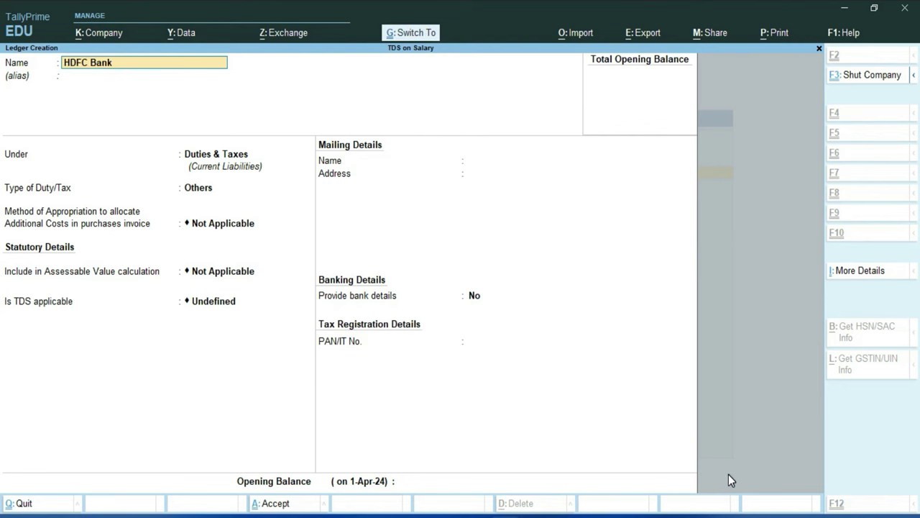
pyautogui.press('Return')
pyautogui.press('Return')
pyautogui.write('b')
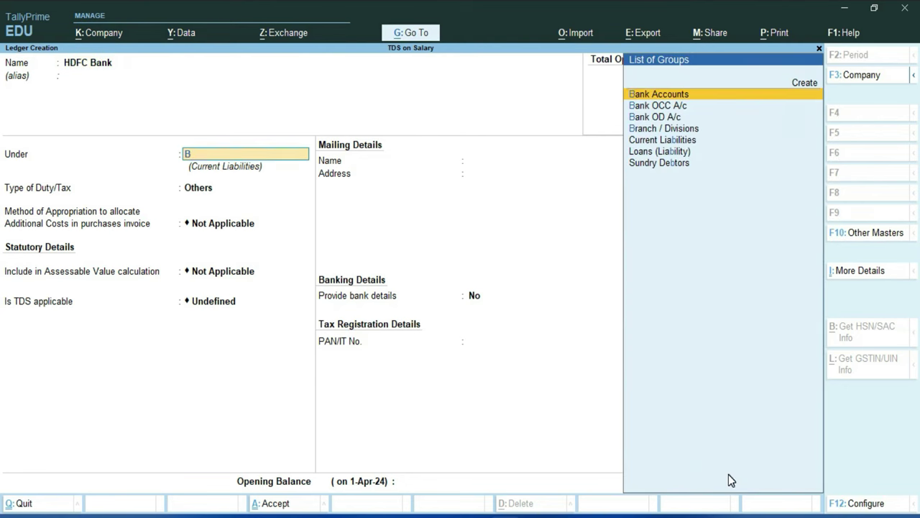
pyautogui.press('Return')
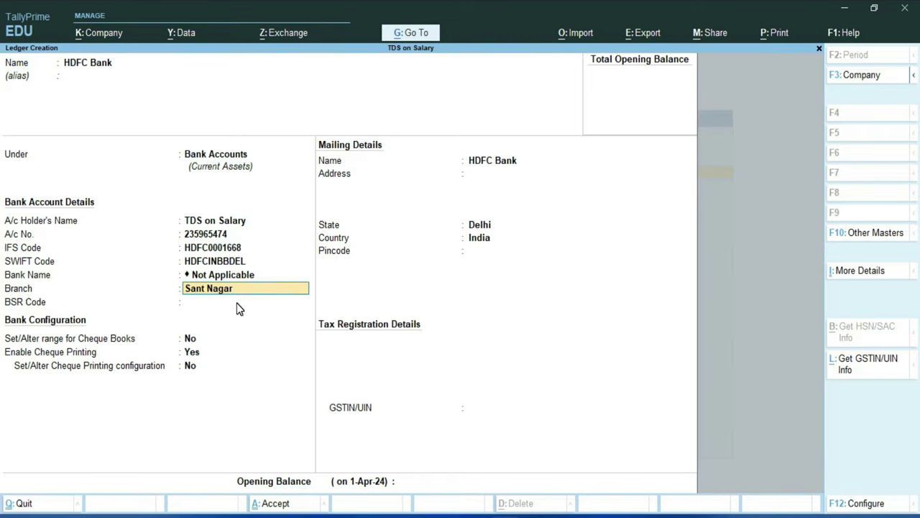
pyautogui.press('Return')
pyautogui.press('Return')
pyautogui.press('Return')
pyautogui.press('Return')
pyautogui.press('Return')
pyautogui.press('Return')
pyautogui.press('Return')
pyautogui.press('Return')
pyautogui.press('Return')
pyautogui.press('Return')
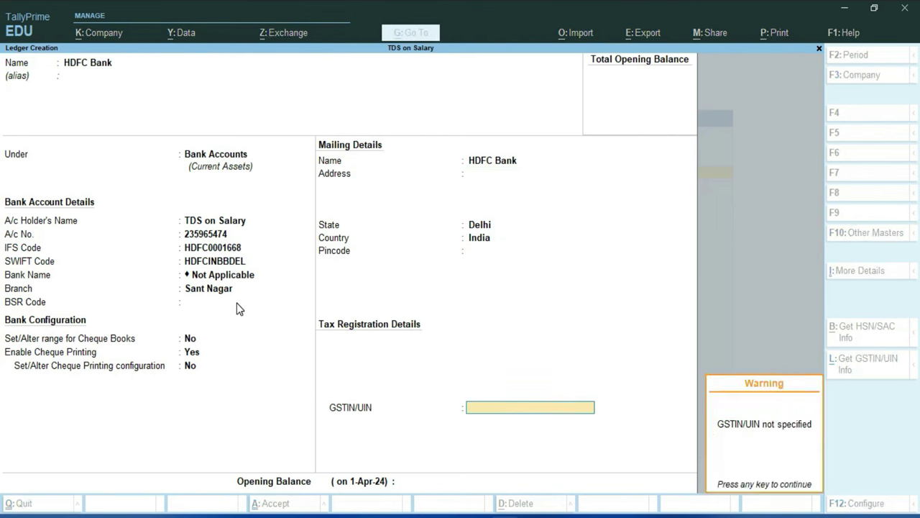
pyautogui.press('Return')
pyautogui.press('Return')
pyautogui.press('Return')
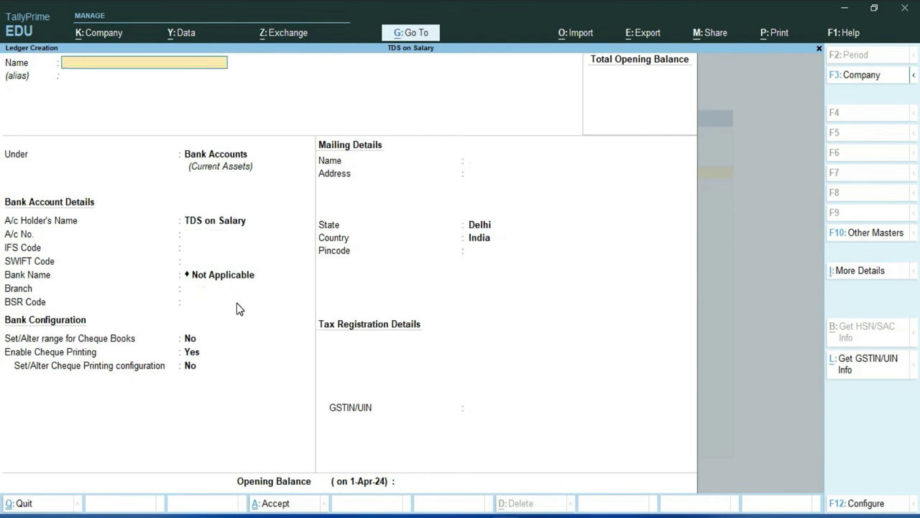
pyautogui.press('Escape')
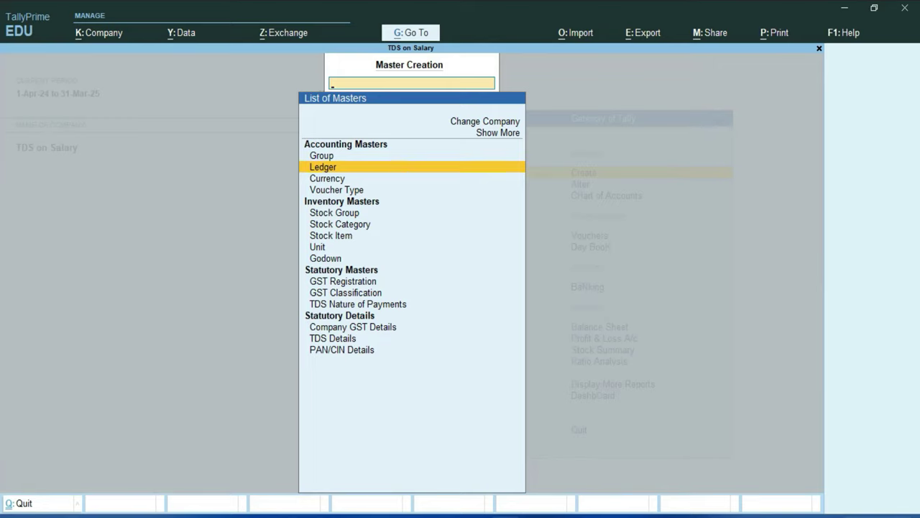
# Step: Start a Journal voucher debiting Salary Payable 1,00,000
pyautogui.press('Escape')
pyautogui.press('Down')
pyautogui.press('Down')
pyautogui.press('Down')
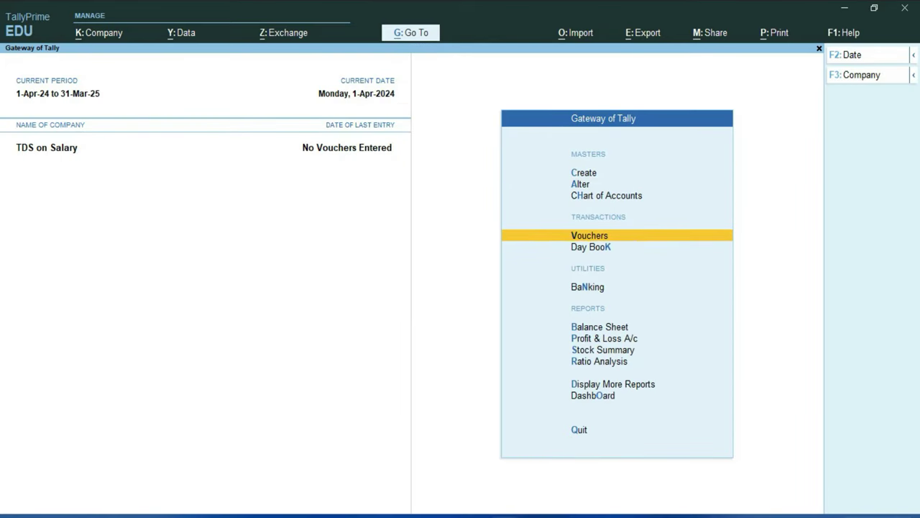
pyautogui.press('Return')
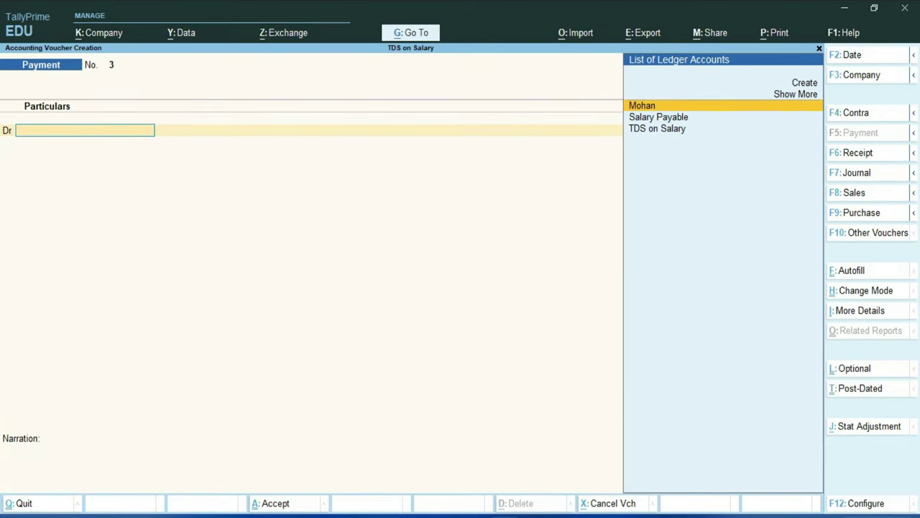
pyautogui.press('F7')
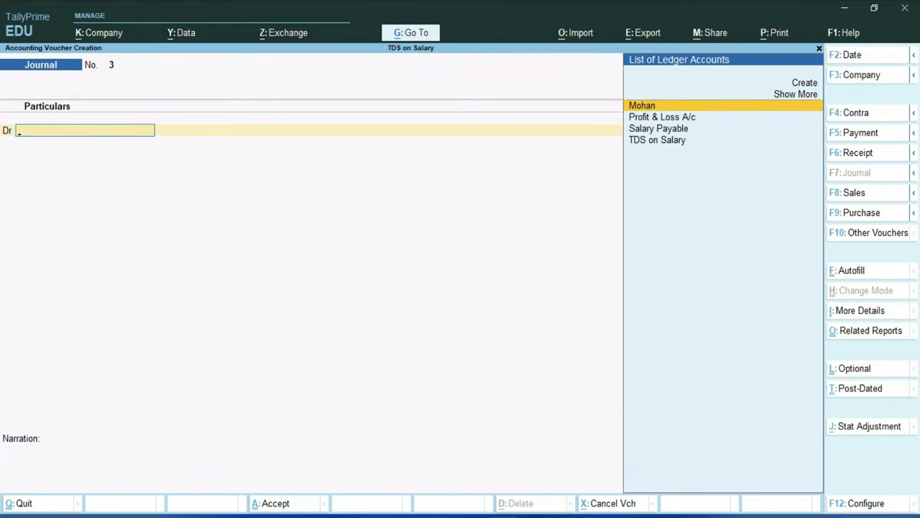
pyautogui.press('Down')
pyautogui.press('Down')
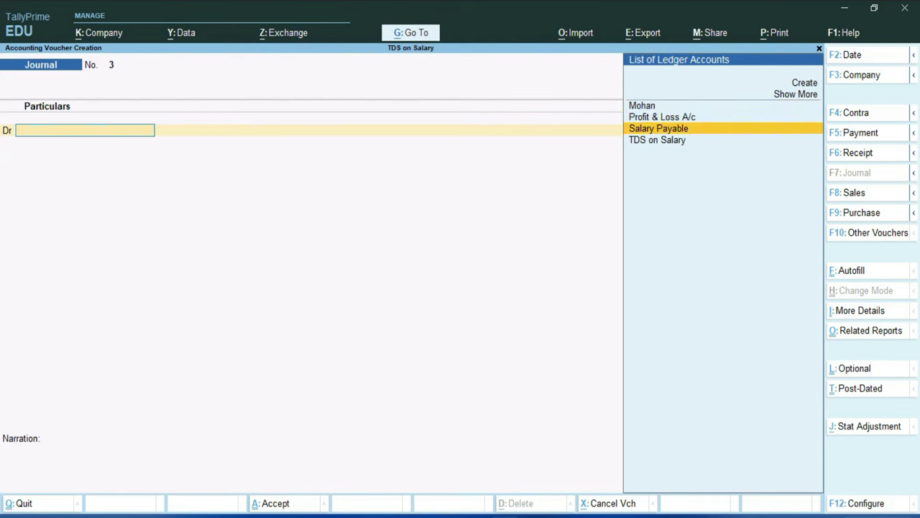
pyautogui.press('Return')
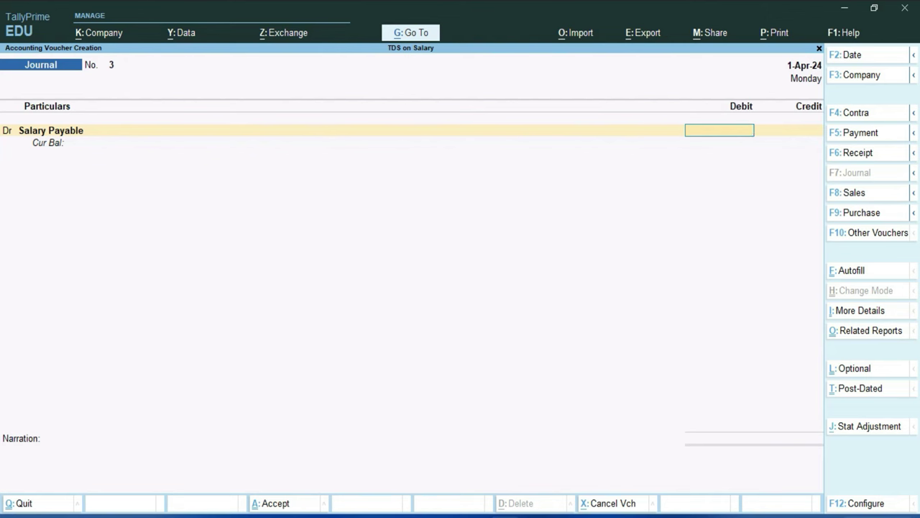
pyautogui.write('100000')
pyautogui.press('Return')
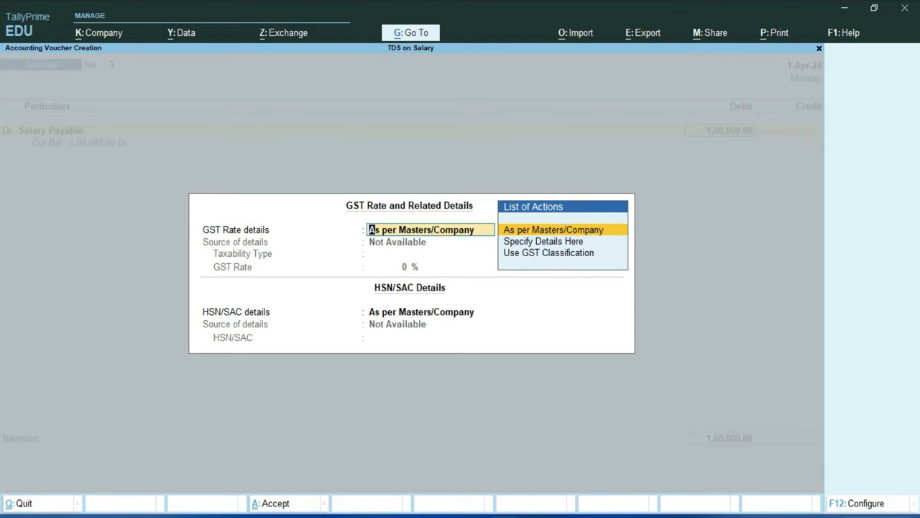
pyautogui.press('Return')
pyautogui.press('Return')
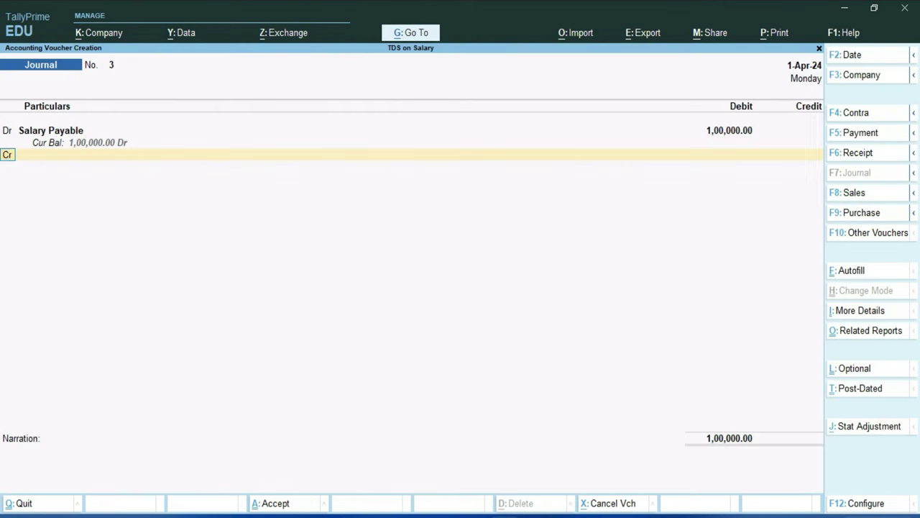
pyautogui.press('Return')
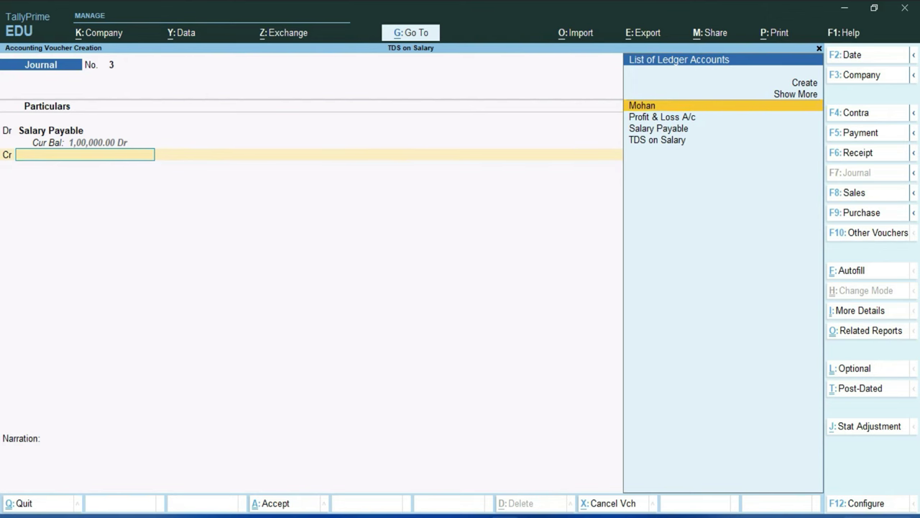
# Step: Credit the employee 95,000 as a New Ref and TDS on Salary 5,000
pyautogui.press('Return')
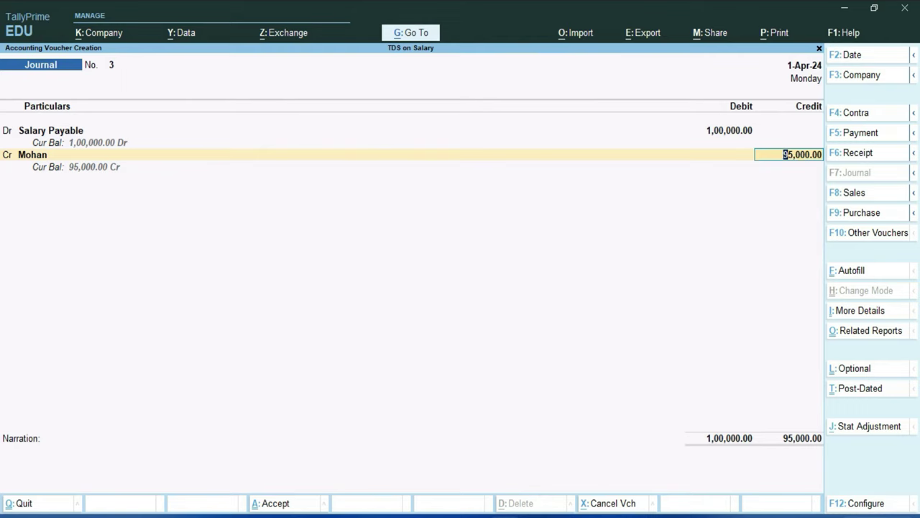
pyautogui.press('Return')
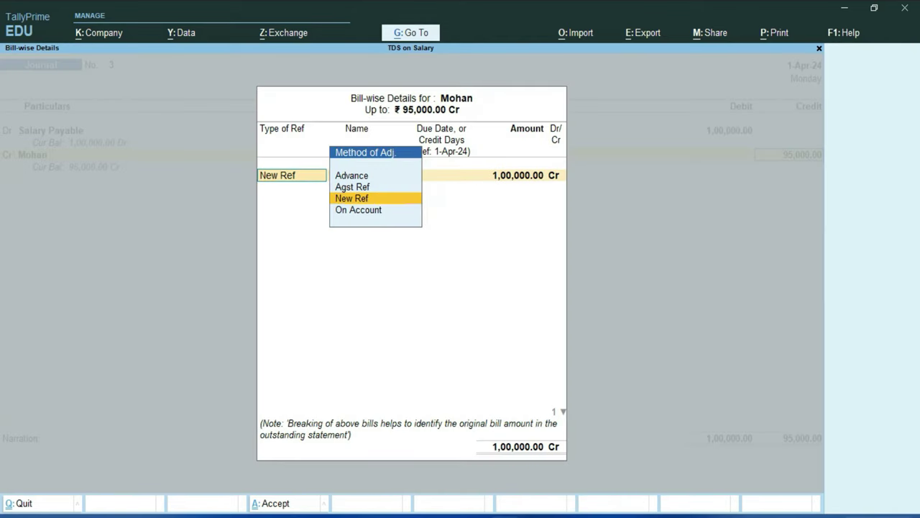
pyautogui.press('Return')
pyautogui.press('Return')
pyautogui.press('Return')
pyautogui.press('Return')
pyautogui.press('Return')
pyautogui.press('Return')
pyautogui.press('Return')
pyautogui.press('Return')
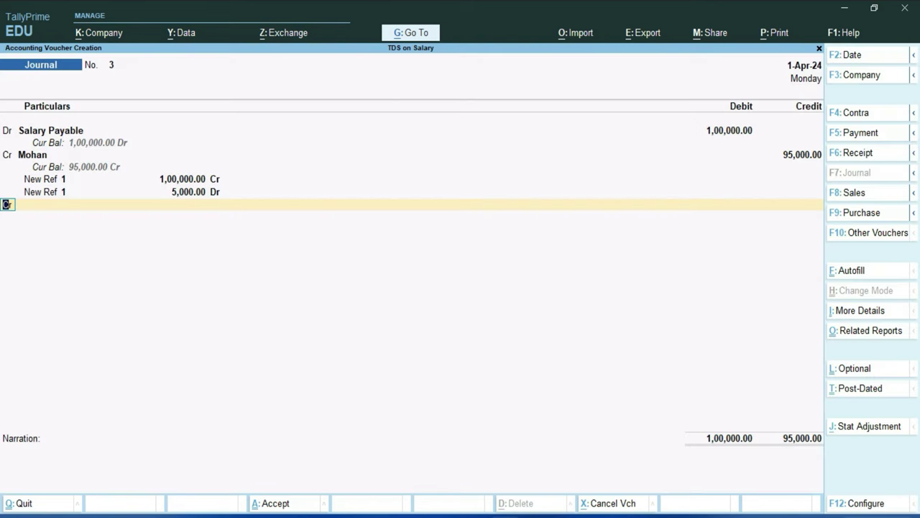
pyautogui.press('Return')
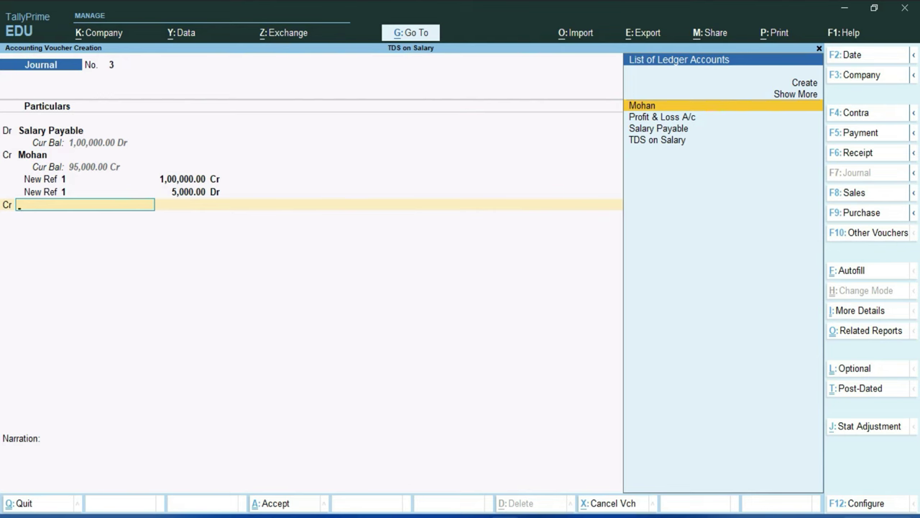
pyautogui.press('Down')
pyautogui.press('Down')
pyautogui.press('Down')
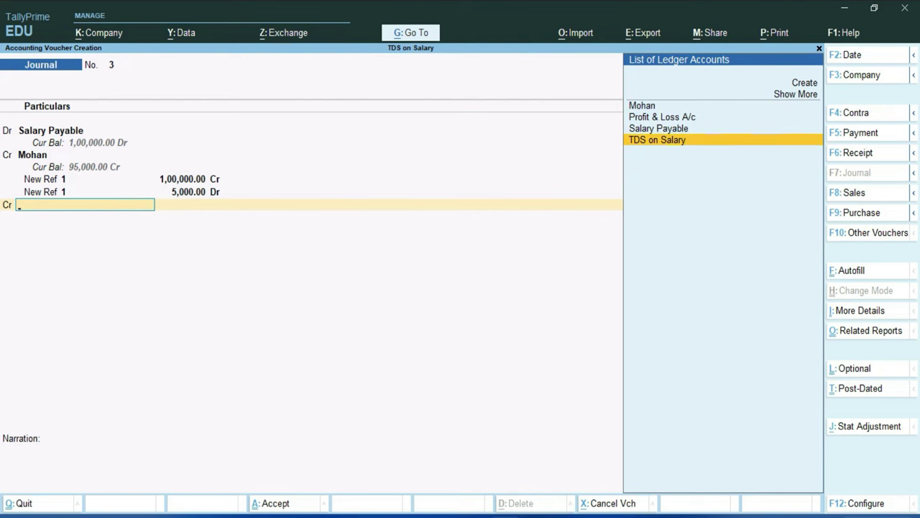
pyautogui.press('Return')
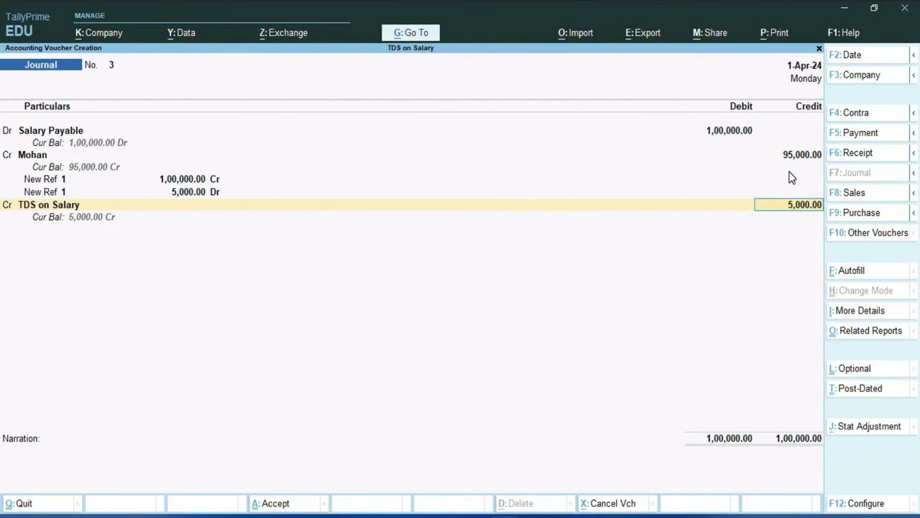
pyautogui.press('Return')
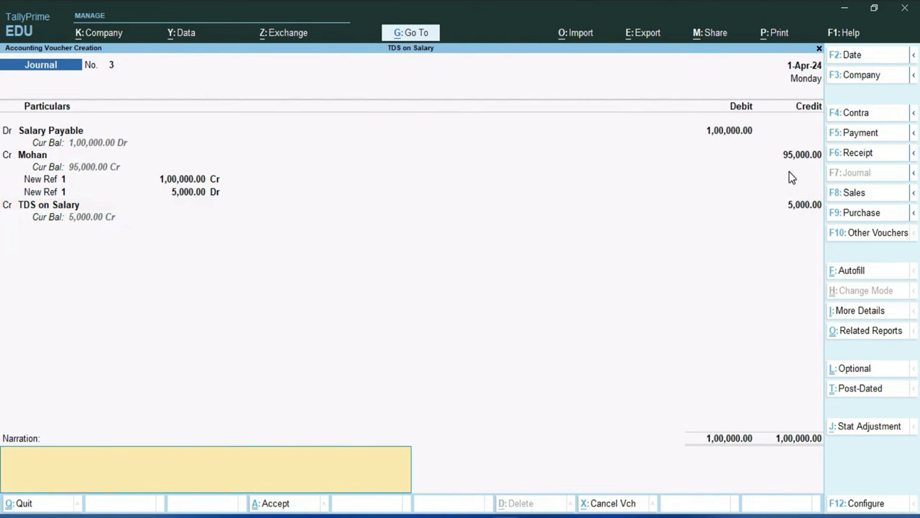
pyautogui.press('Return')
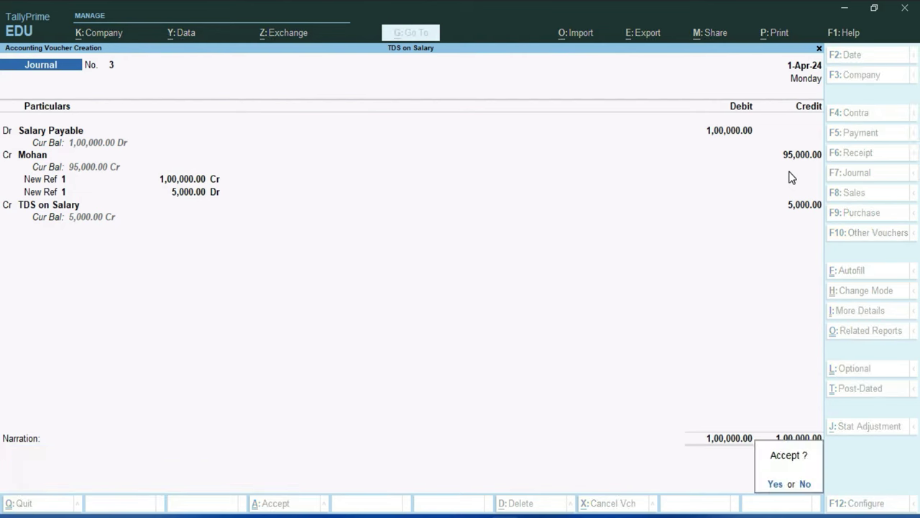
# Step: Save journal voucher 3 and leave voucher entry
pyautogui.press('Return')
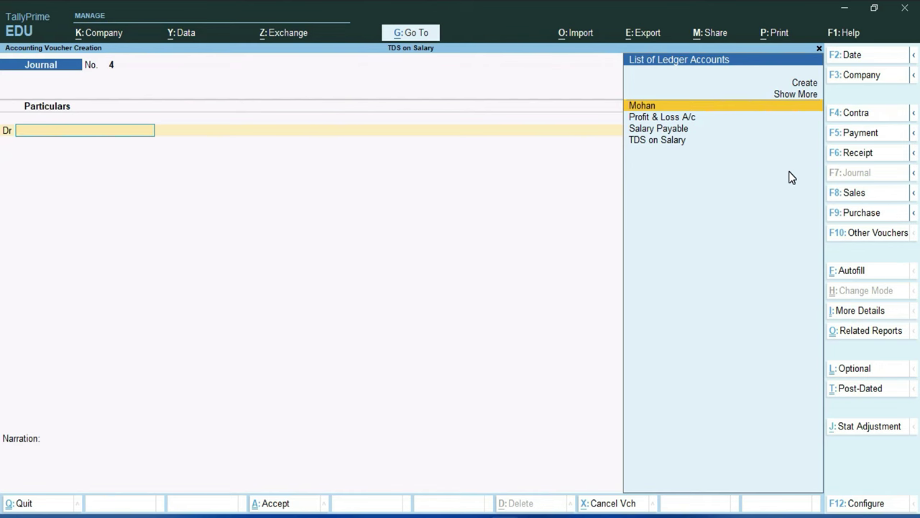
pyautogui.press('Escape')
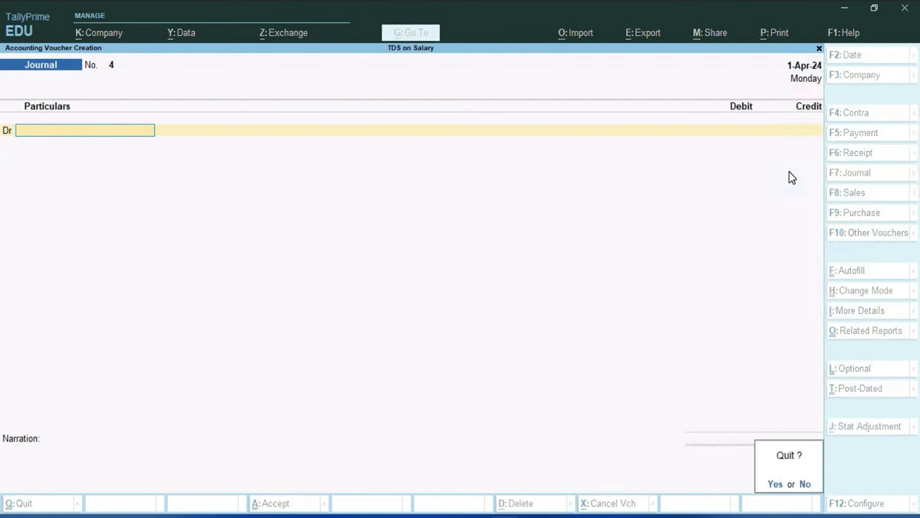
pyautogui.press('Return')
pyautogui.press('Down')
pyautogui.press('Down')
# Step: Open TDS Outstandings under Statutory Reports and check 5,000 pending for Salary
pyautogui.press('Down')
pyautogui.press('Down')
pyautogui.press('Down')
pyautogui.press('Down')
pyautogui.press('Down')
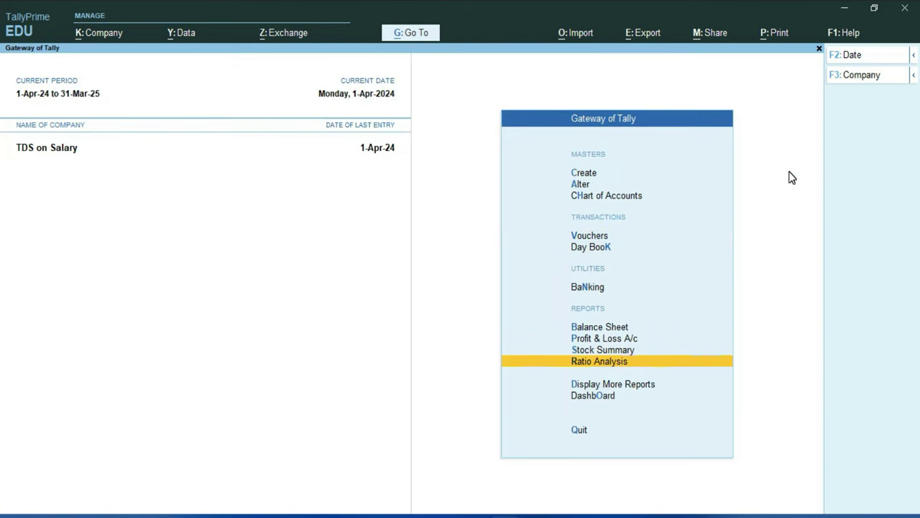
pyautogui.press('Return')
pyautogui.press('Down')
pyautogui.press('Down')
pyautogui.press('Down')
pyautogui.press('Down')
pyautogui.press('Down')
pyautogui.press('Down')
pyautogui.press('Down')
pyautogui.press('Down')
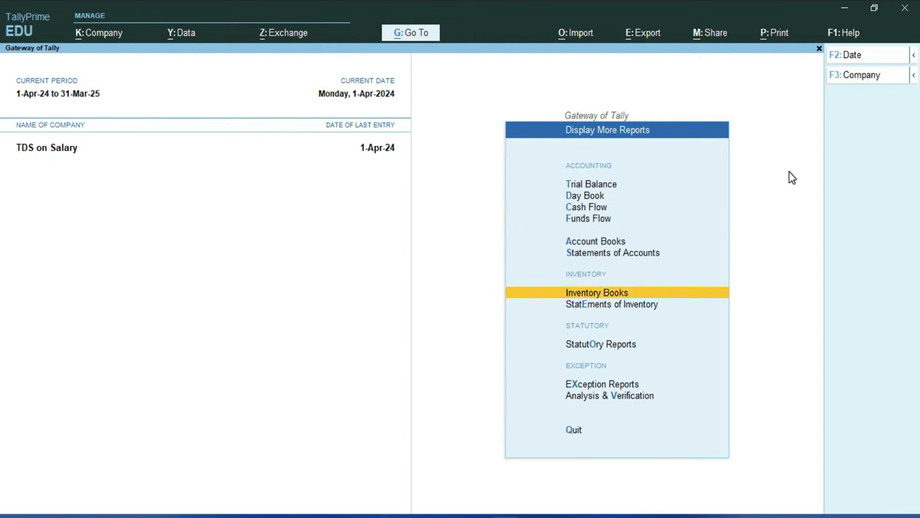
pyautogui.press('Return')
pyautogui.press('Down')
pyautogui.press('Down')
pyautogui.press('Up')
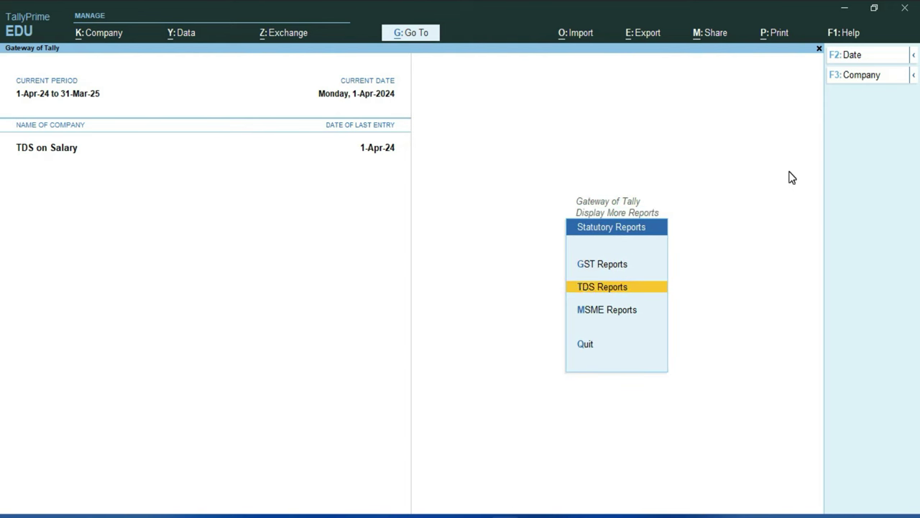
pyautogui.press('Return')
pyautogui.press('Down')
pyautogui.press('Down')
pyautogui.press('Down')
pyautogui.press('Down')
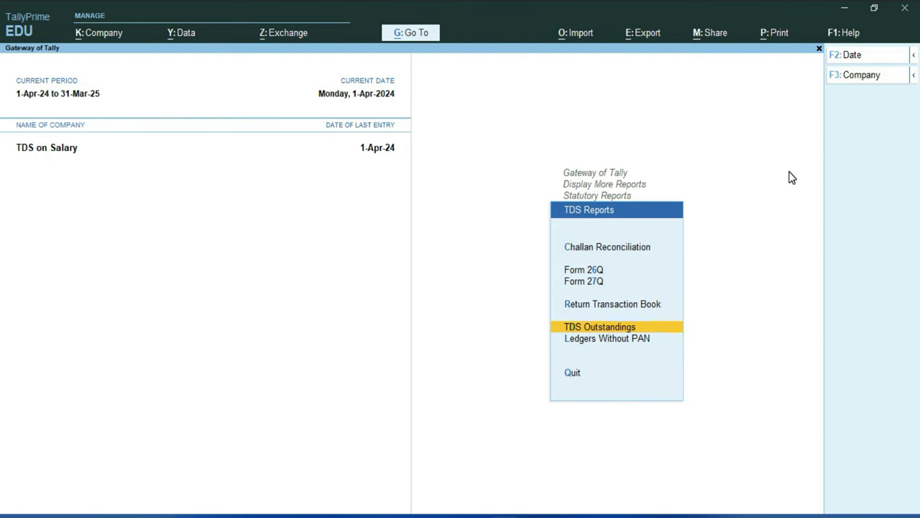
pyautogui.press('Return')
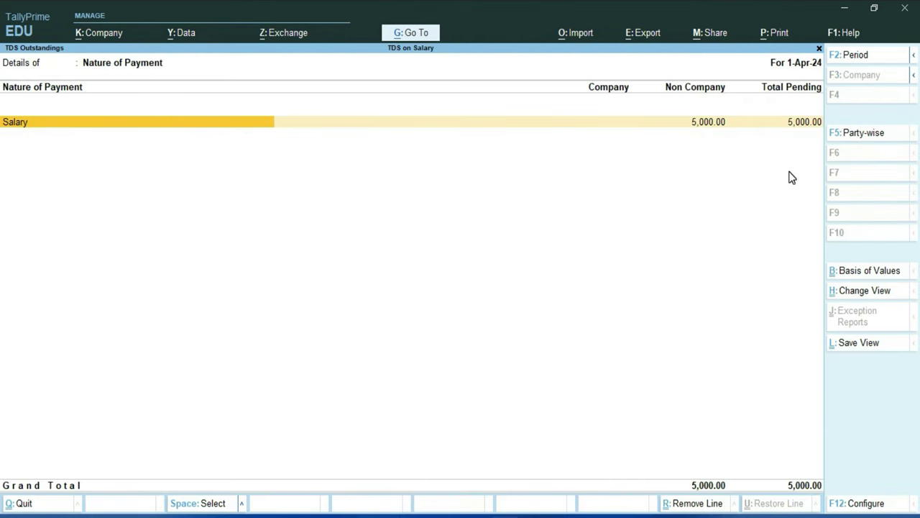
pyautogui.click(697, 123)
pyautogui.press('Escape')
pyautogui.press('Up')
pyautogui.press('Up')
pyautogui.press('Up')
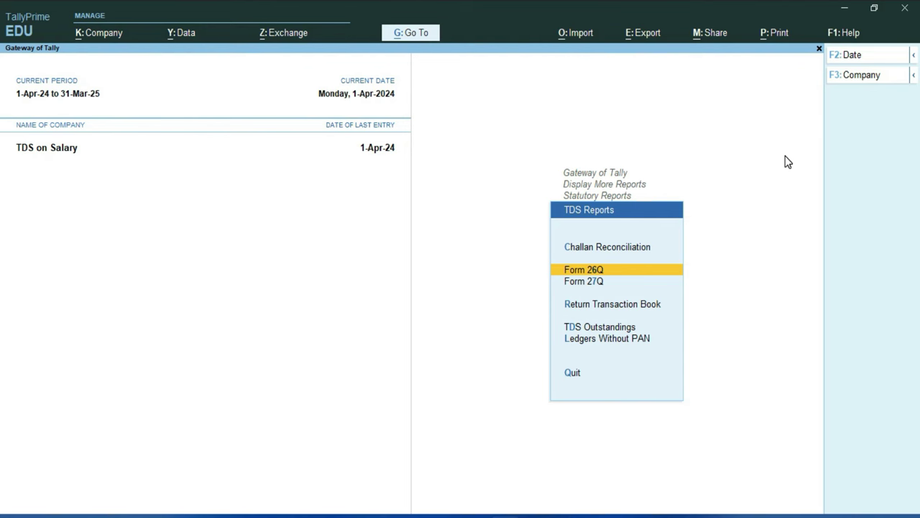
# Step: Open Form 26Q and check the Normal and Higher Rate deduction rows: 5,000.00 on 1,00,000.00
pyautogui.press('Return')
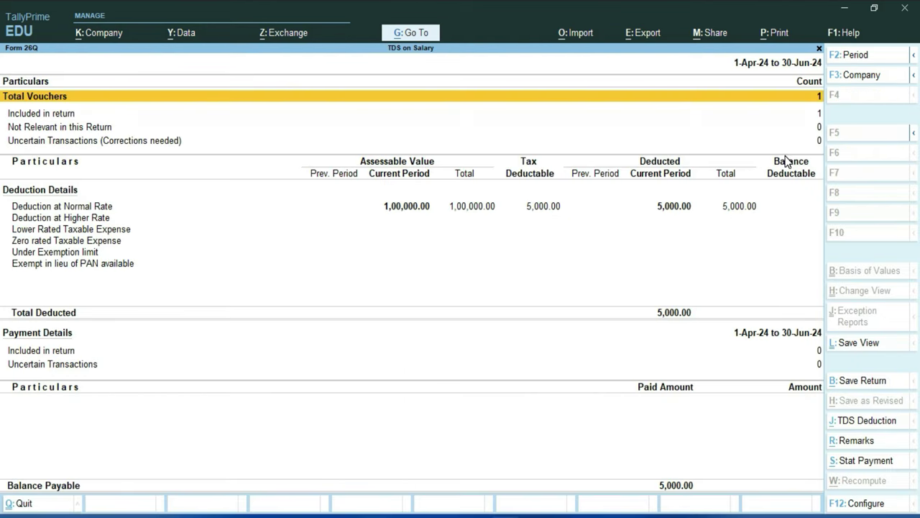
pyautogui.press('Down')
pyautogui.press('Down')
pyautogui.press('Down')
pyautogui.press('Down')
pyautogui.press('Up')
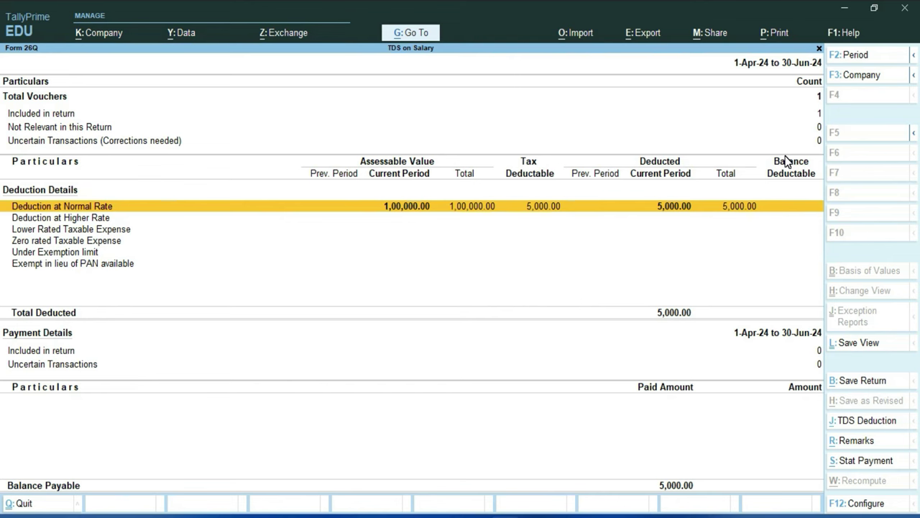
pyautogui.click(561, 219)
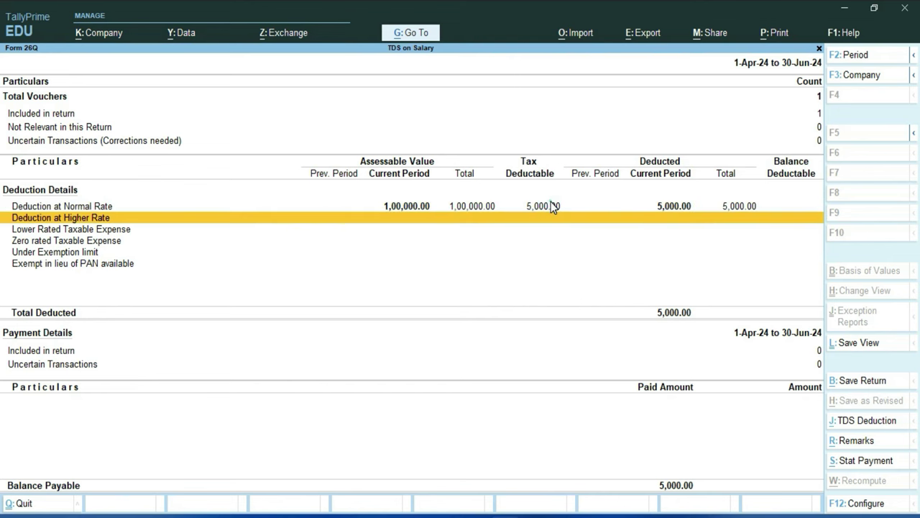
pyautogui.click(552, 206)
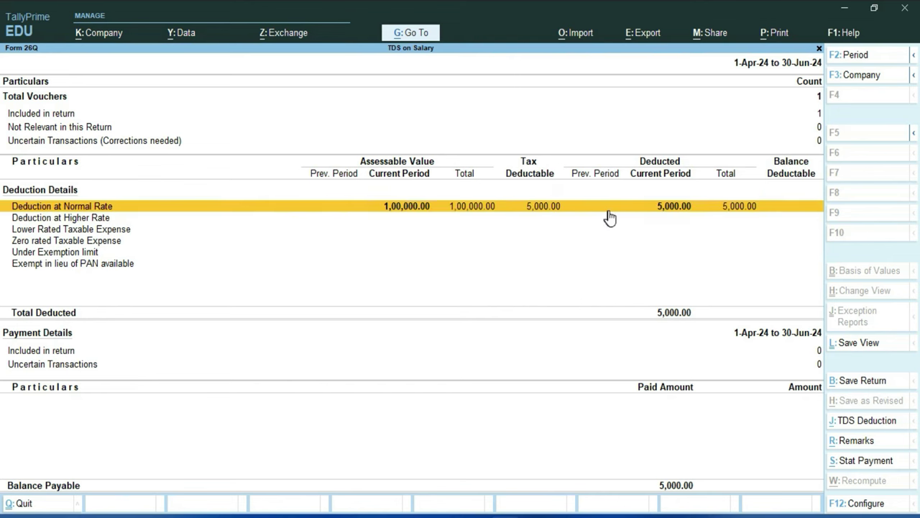
# Step: Start a statutory payment with Tax Type TDS, accepting the default period dates
pyautogui.click(866, 461)
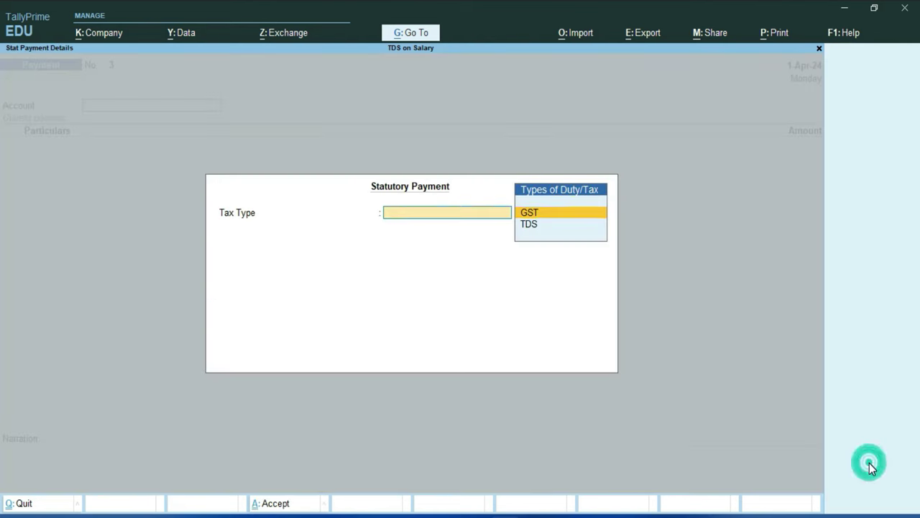
pyautogui.press('Down')
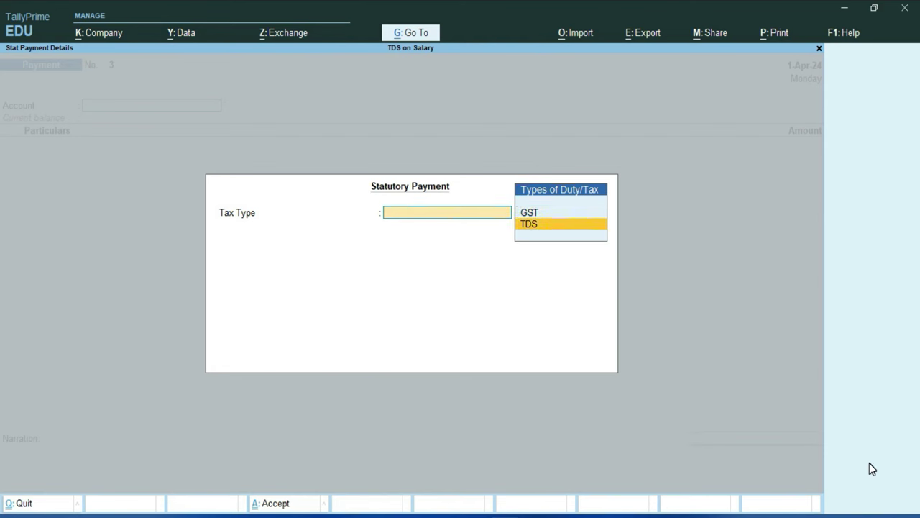
pyautogui.press('Return')
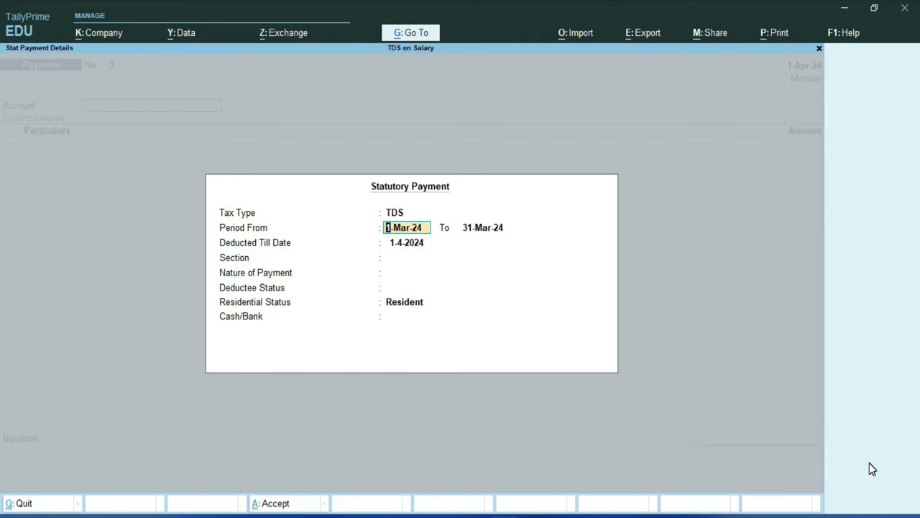
pyautogui.press('Return')
pyautogui.press('Return')
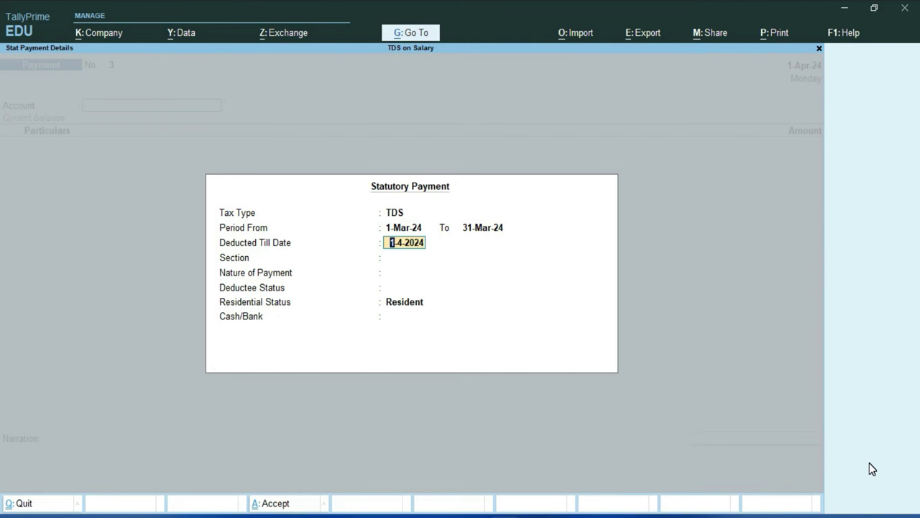
pyautogui.press('Return')
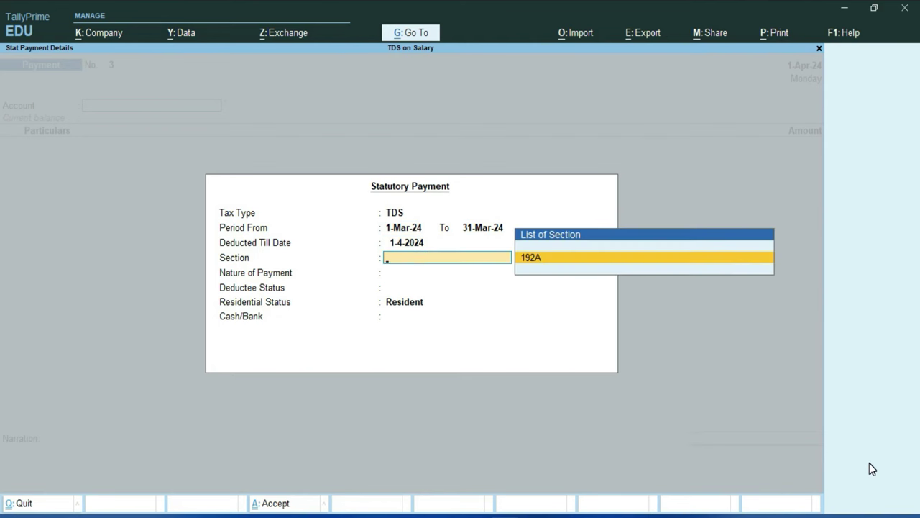
# Step: Pay section 192A Salary TDS for Non Company deductees from HDFC Bank, filling the voucher
pyautogui.press('Return')
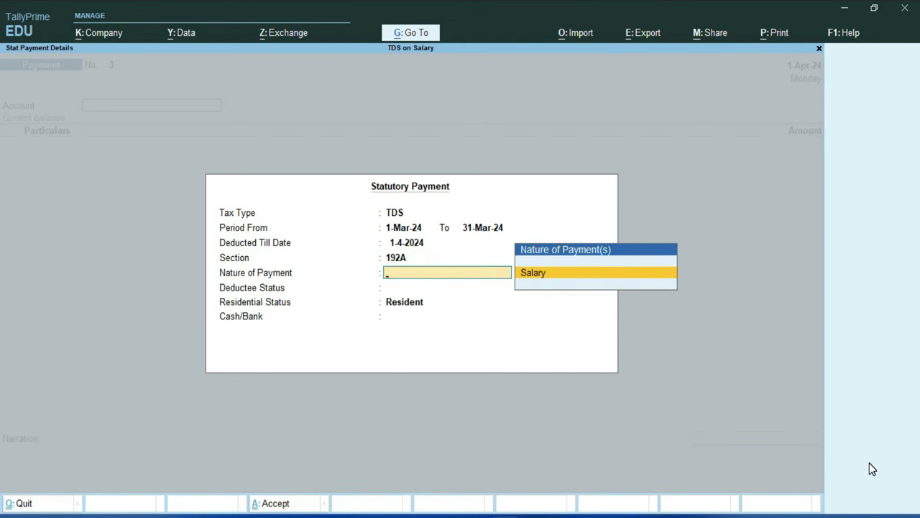
pyautogui.press('Return')
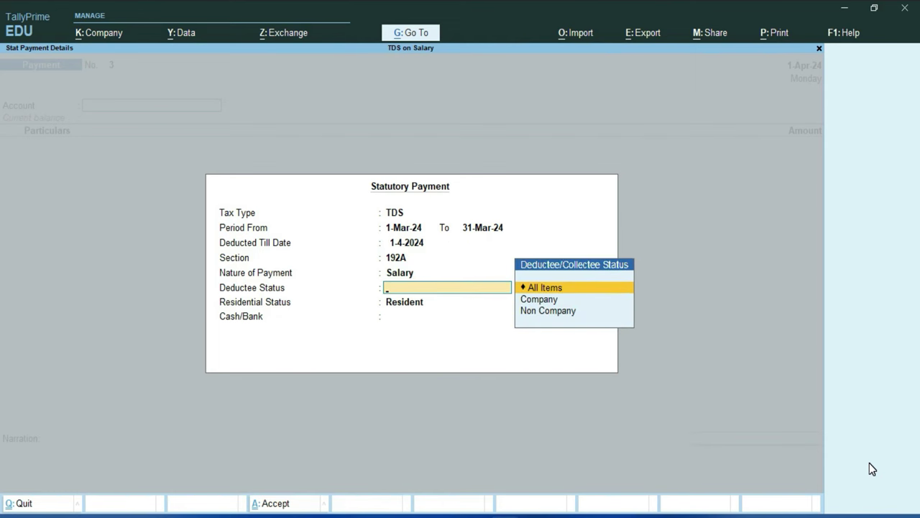
pyautogui.press('Down')
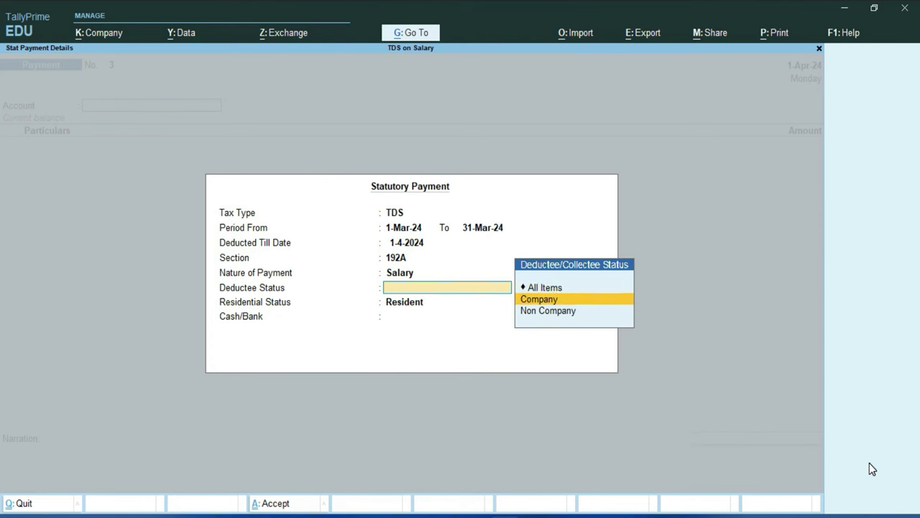
pyautogui.press('Down')
pyautogui.press('Return')
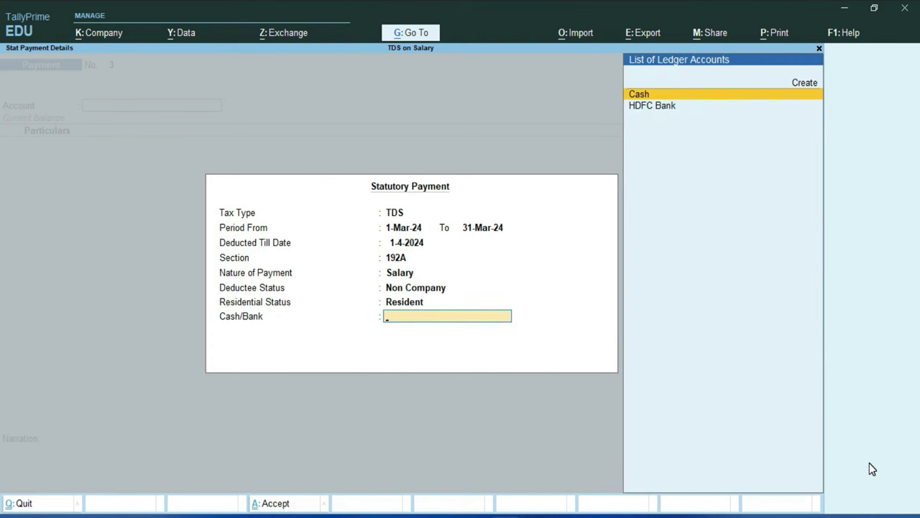
pyautogui.press('Down')
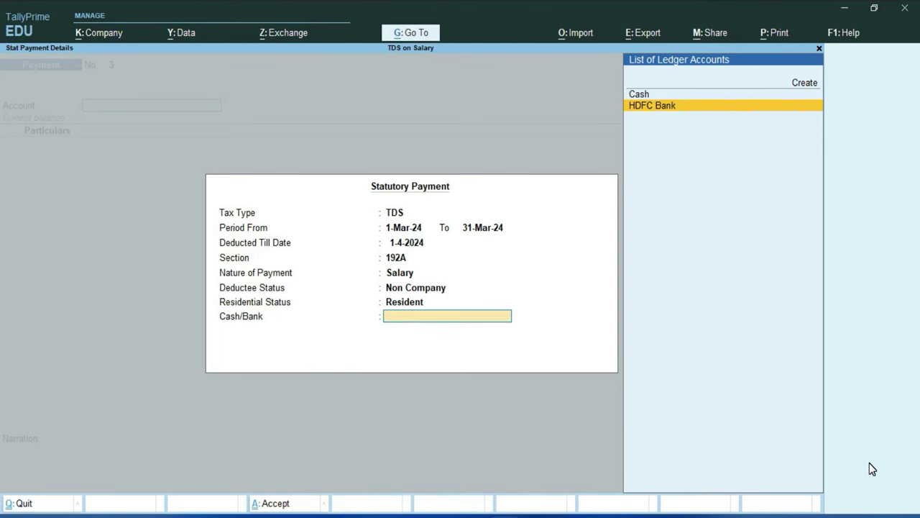
pyautogui.press('Return')
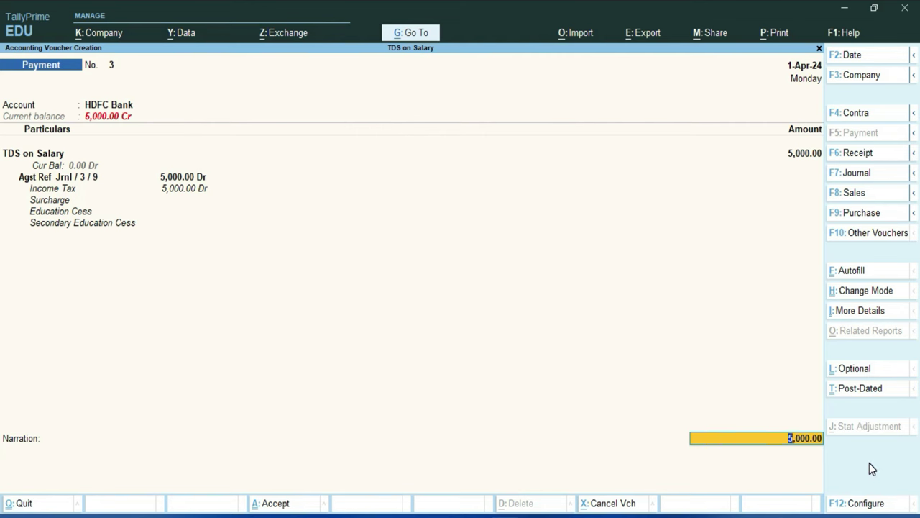
# Step: Preview payment voucher 3 printed as a TDS challan using Ctrl+P
pyautogui.press('ctrl')
pyautogui.hotkey('ctrl', 'p')
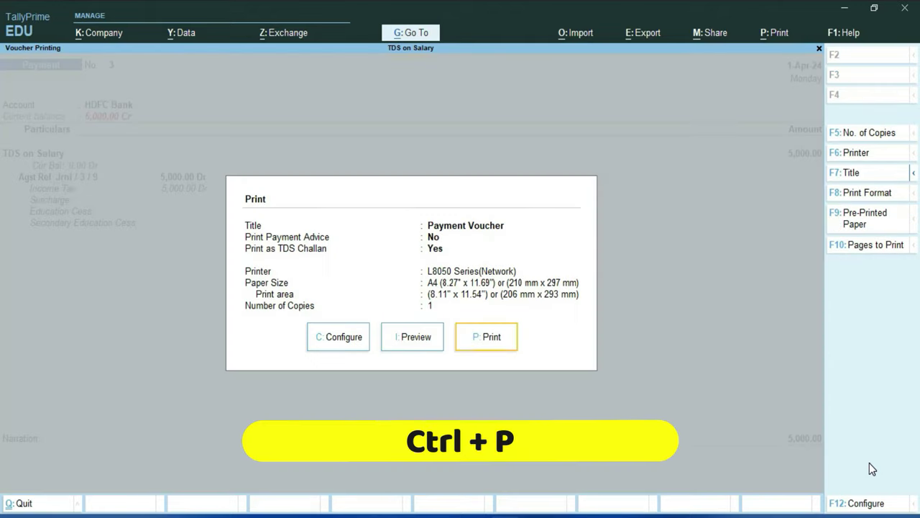
pyautogui.press('Left')
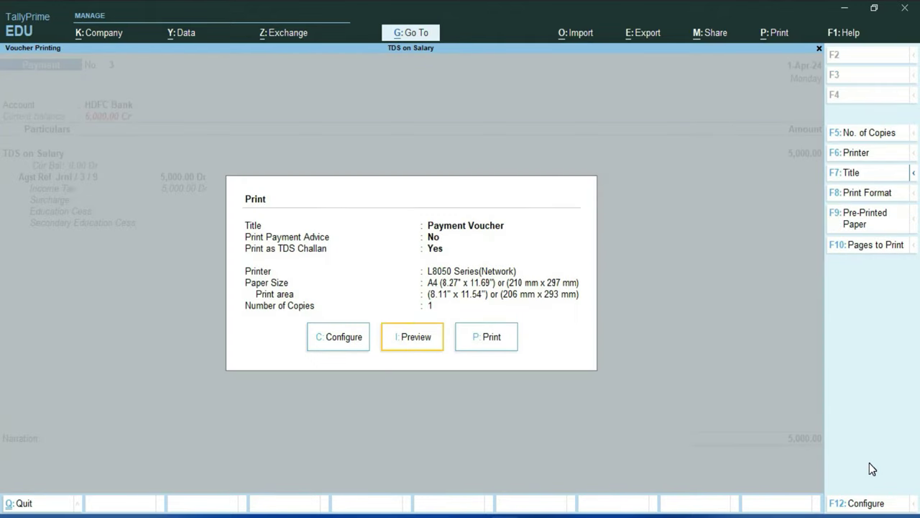
pyautogui.press('Return')
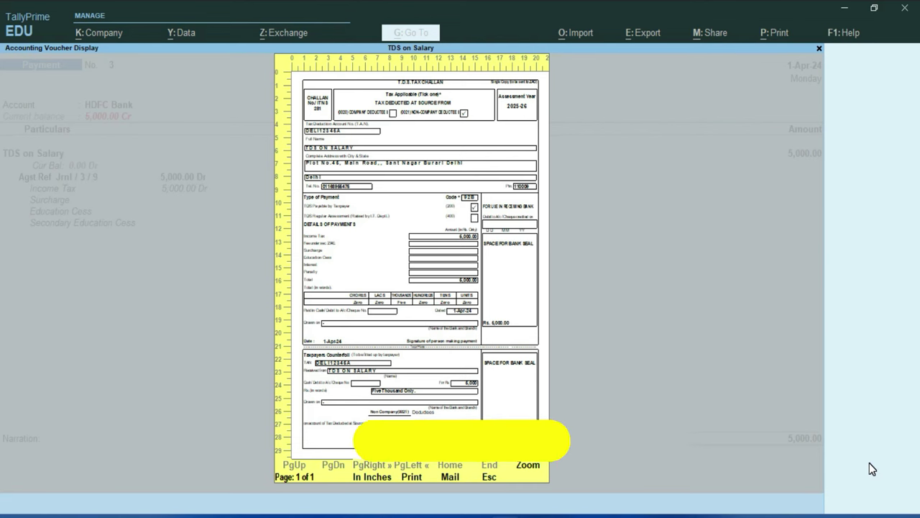
# Step: Zoom into the ITNS 281 challan to read the 5,000.00 income tax, then zoom back out
pyautogui.hotkey('alt', 'z')
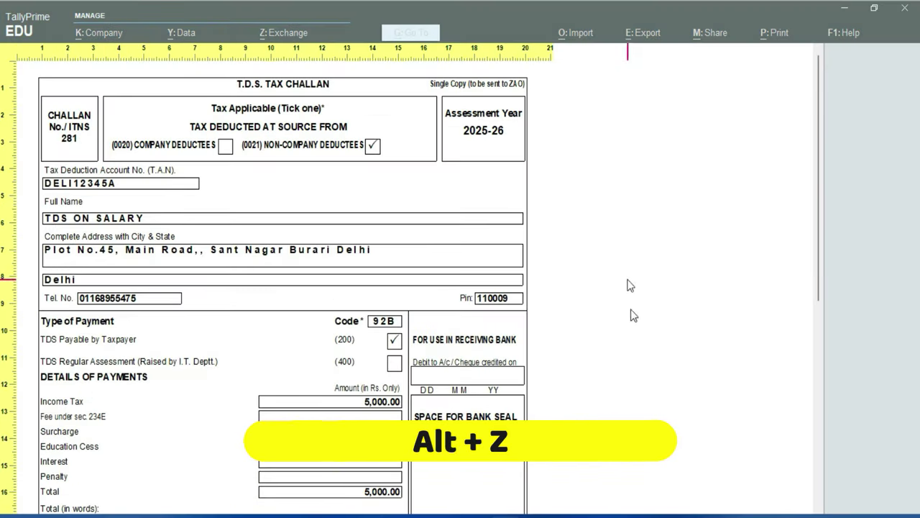
pyautogui.scroll(-7, 278, 295)
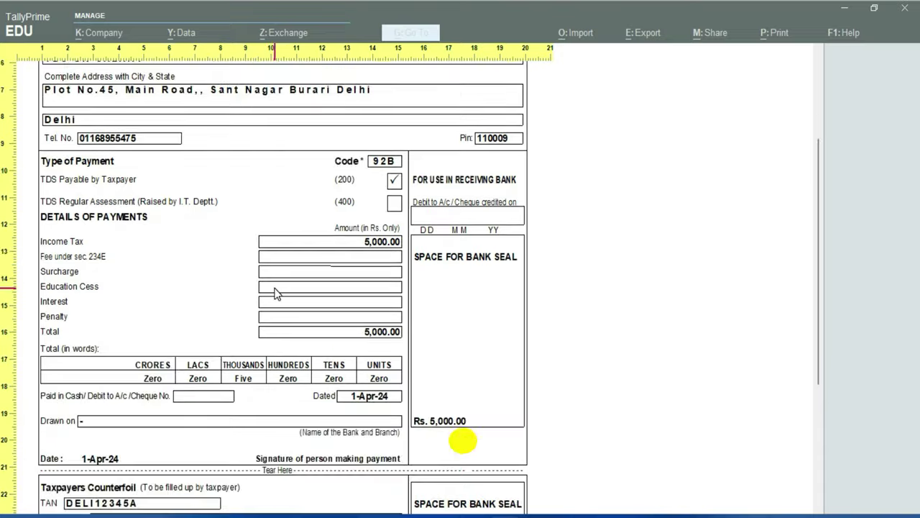
pyautogui.scroll(-4, 278, 292)
pyautogui.scroll(10, 278, 292)
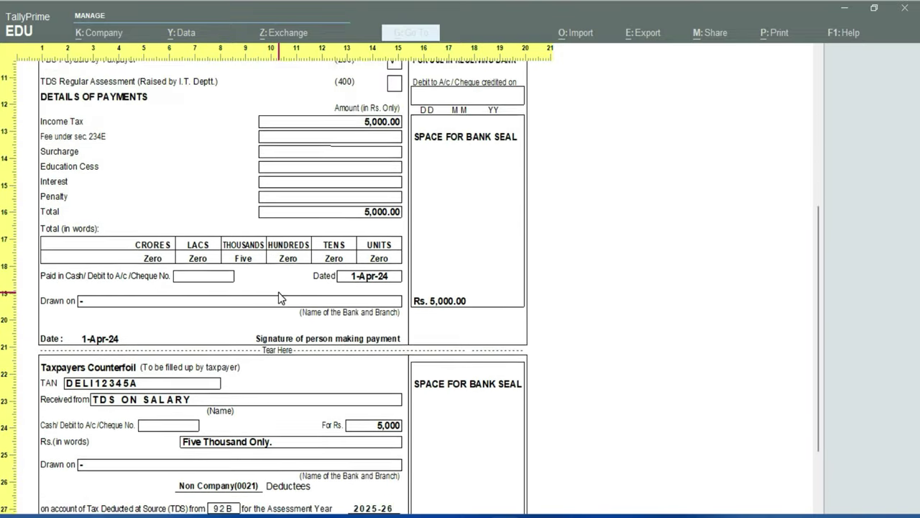
pyautogui.scroll(2, 279, 292)
pyautogui.hotkey('alt', 'z')
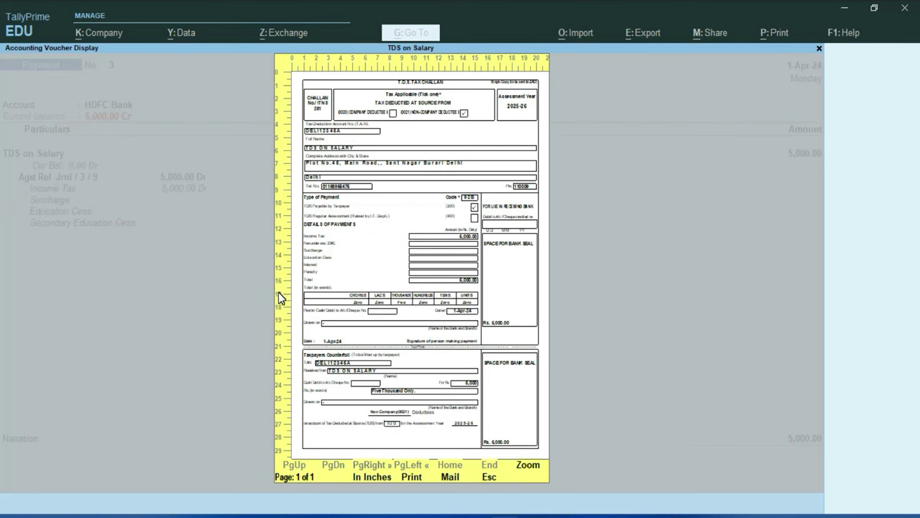